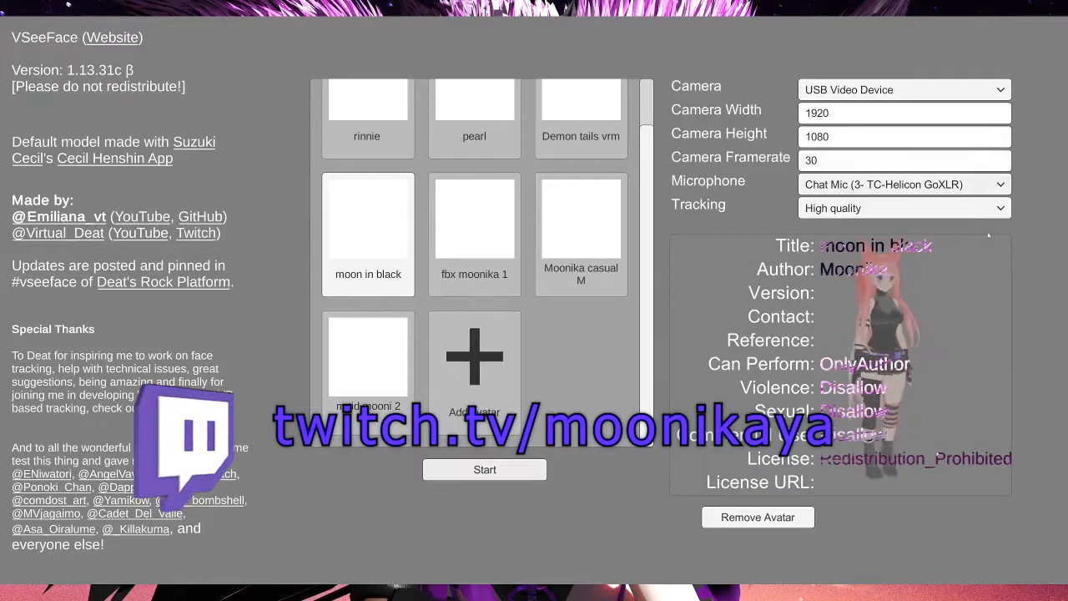
Step: Keep camera tracking at High quality and start tracking with the selected avatar
click(863, 208)
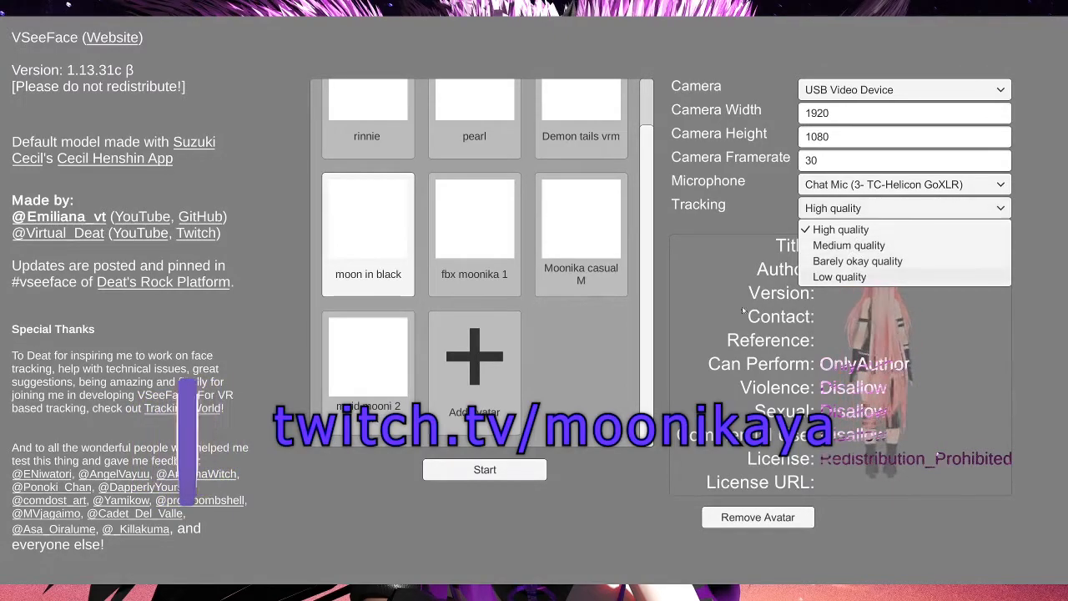
click(863, 231)
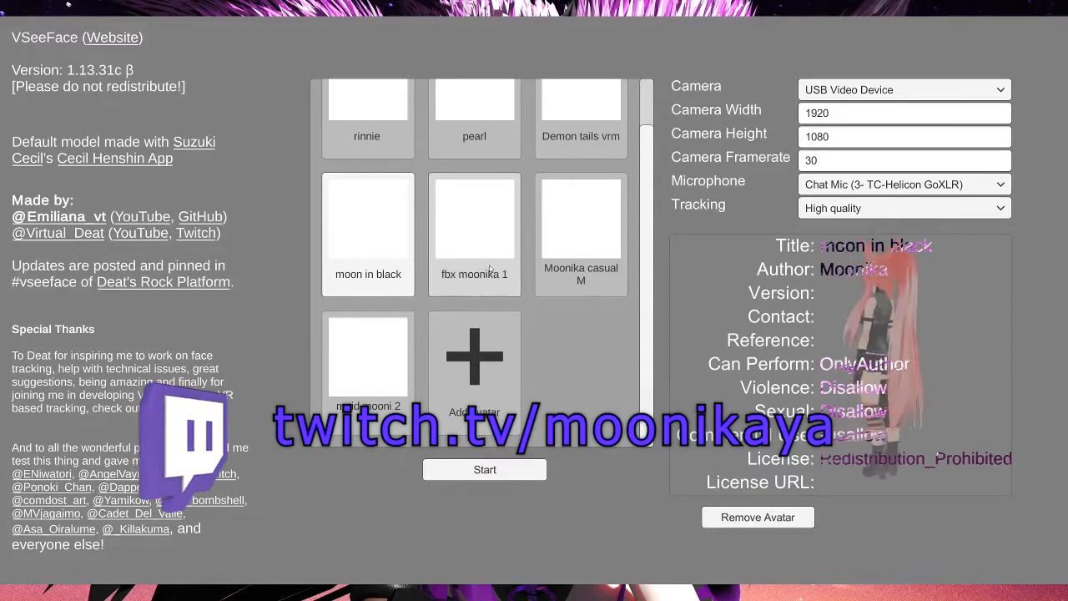
scroll(492, 275, up, 2)
click(506, 469)
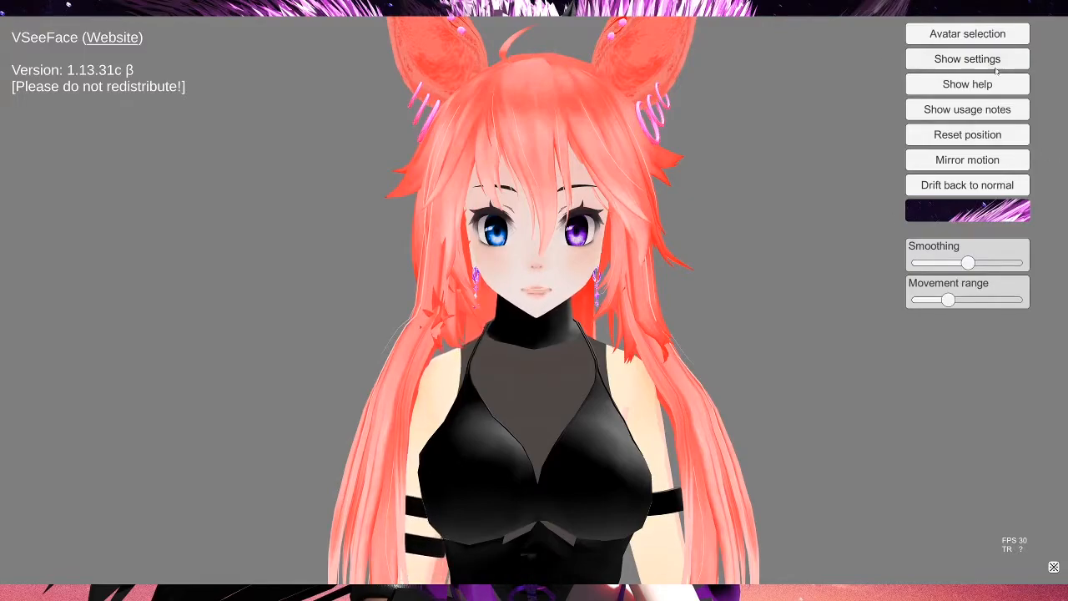
Step: Open the settings menu and tune the Smoothing slider to slightly above its midpoint
click(968, 58)
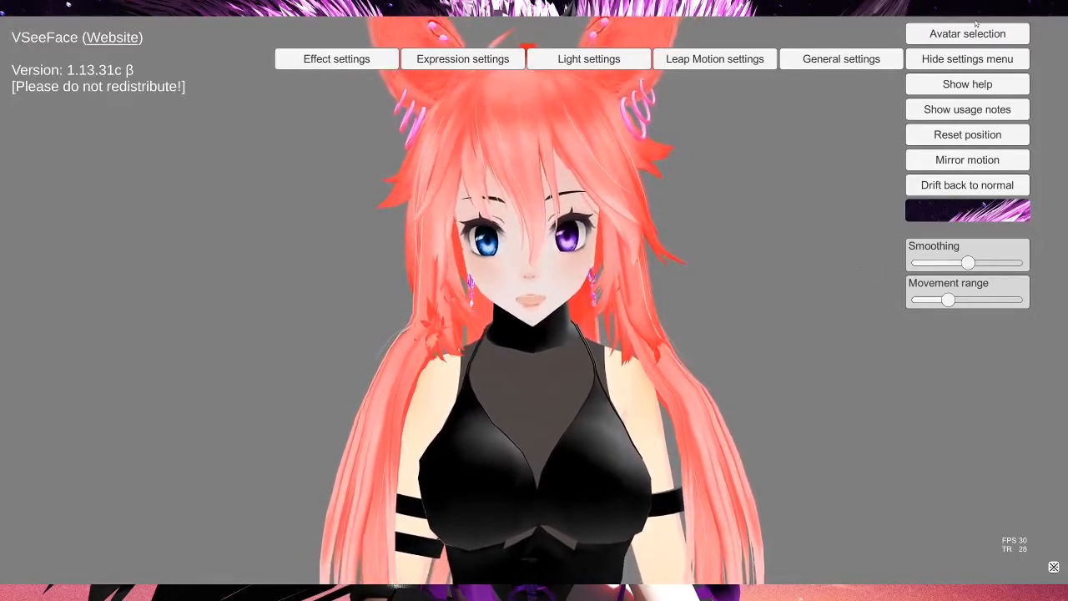
drag(968, 263, 1016, 263)
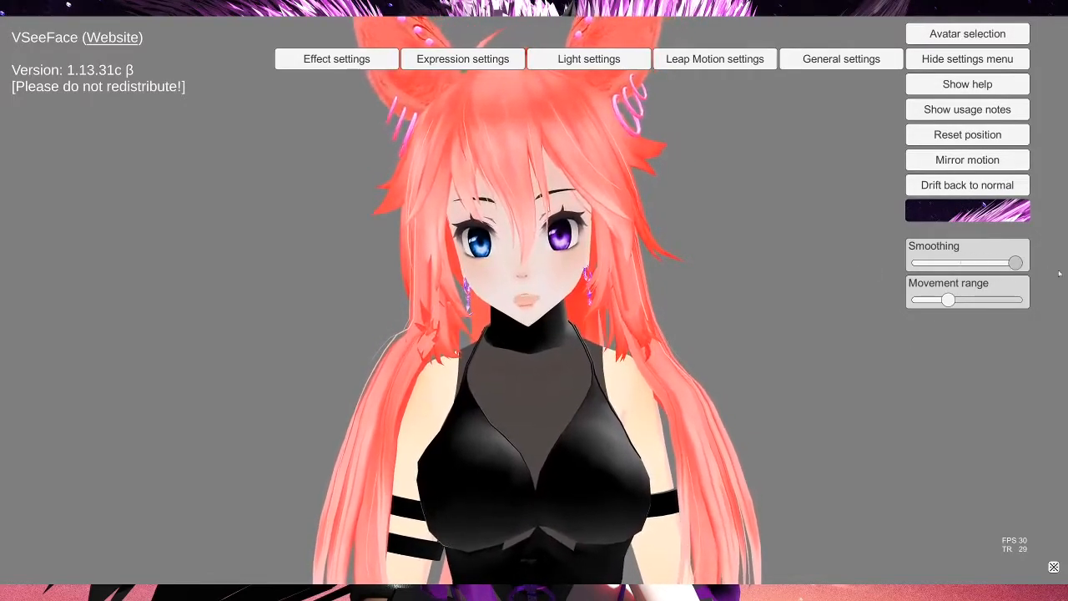
click(992, 263)
drag(992, 264, 988, 264)
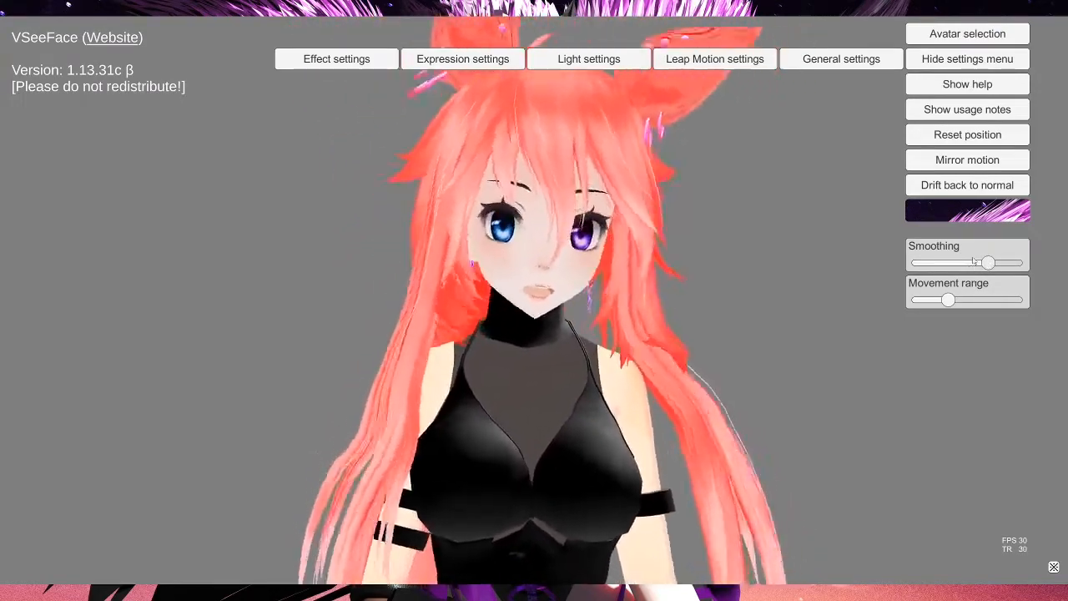
drag(985, 264, 495, 236)
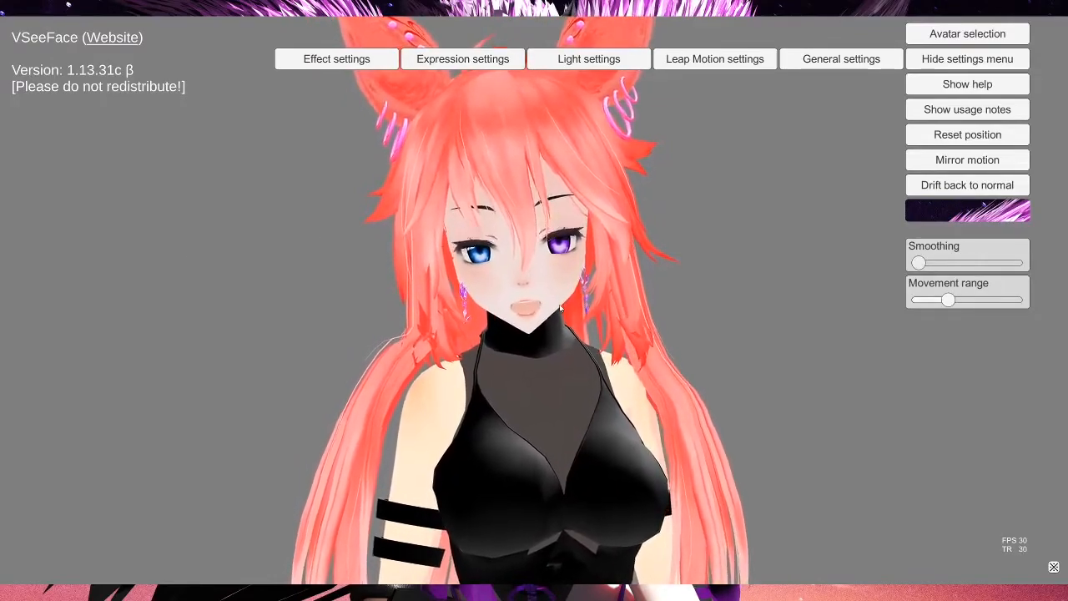
drag(918, 263, 946, 264)
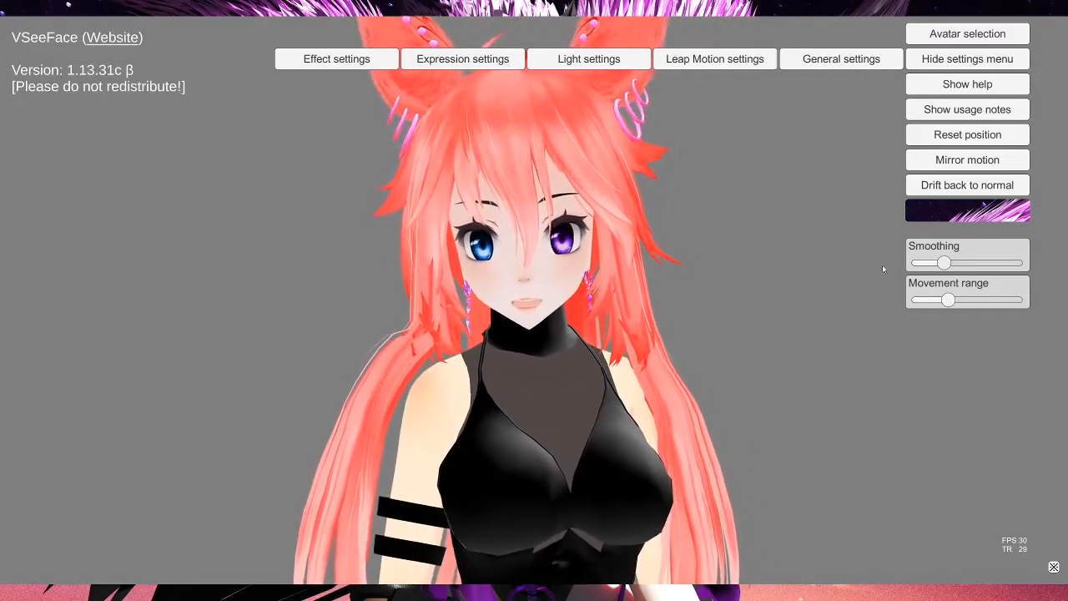
mouse_move(944, 263)
mouse_down()
mouse_move(973, 265)
mouse_move(961, 264)
mouse_up()
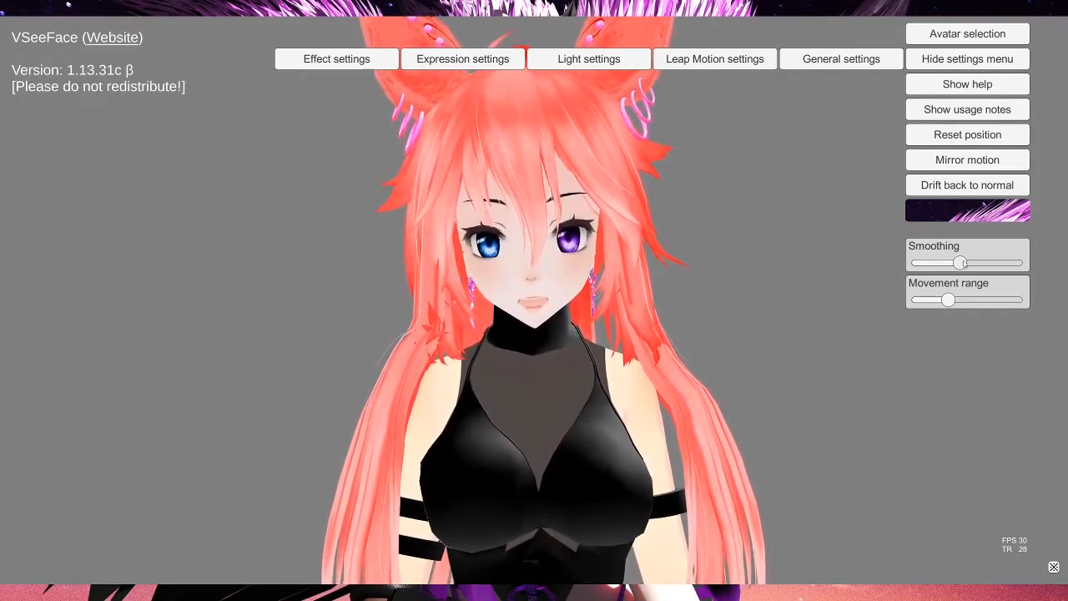
drag(960, 263, 974, 262)
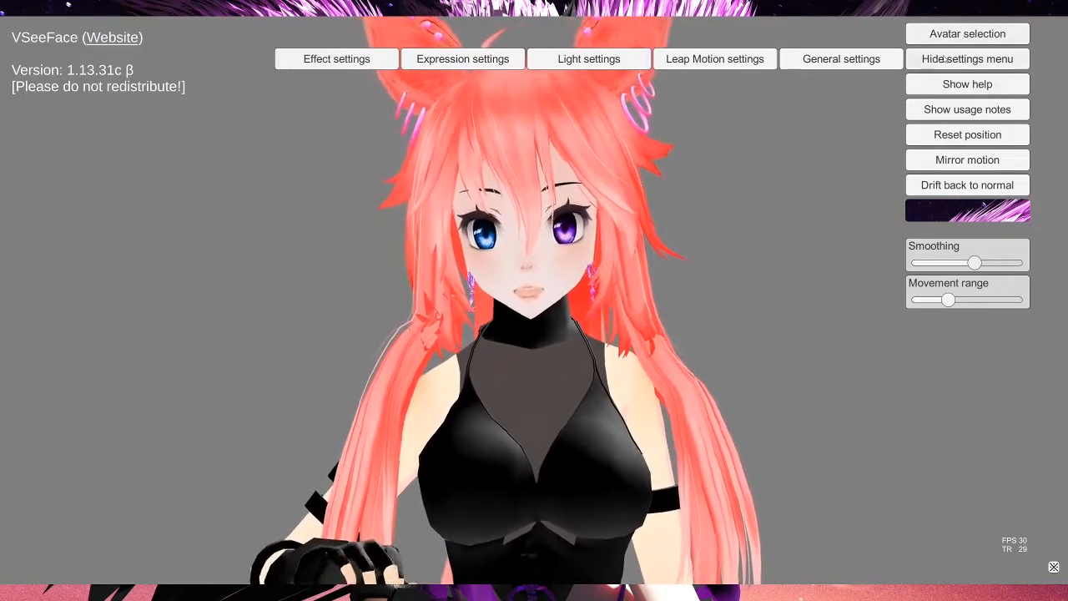
Step: Open the effect settings and enable post processing effects, keeping Improve anti-aliasing (SMAA) on
click(325, 58)
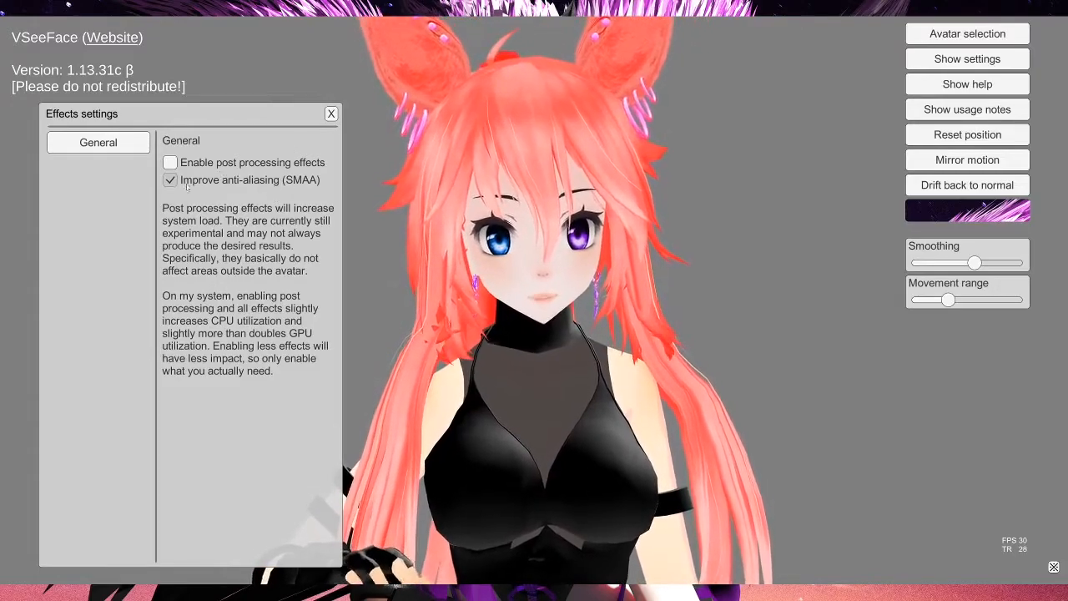
click(171, 163)
click(171, 181)
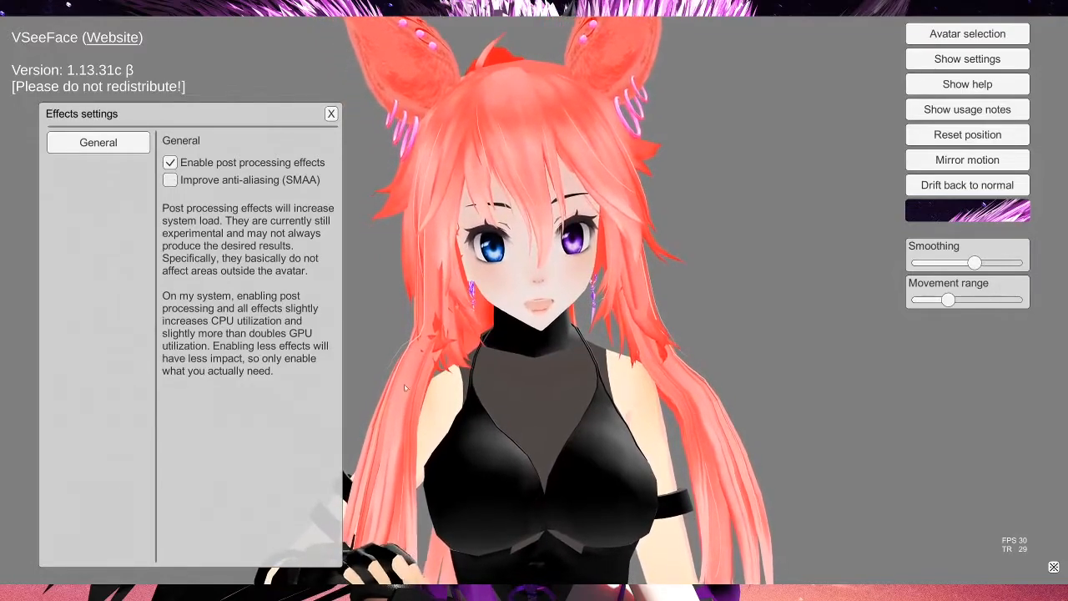
click(169, 180)
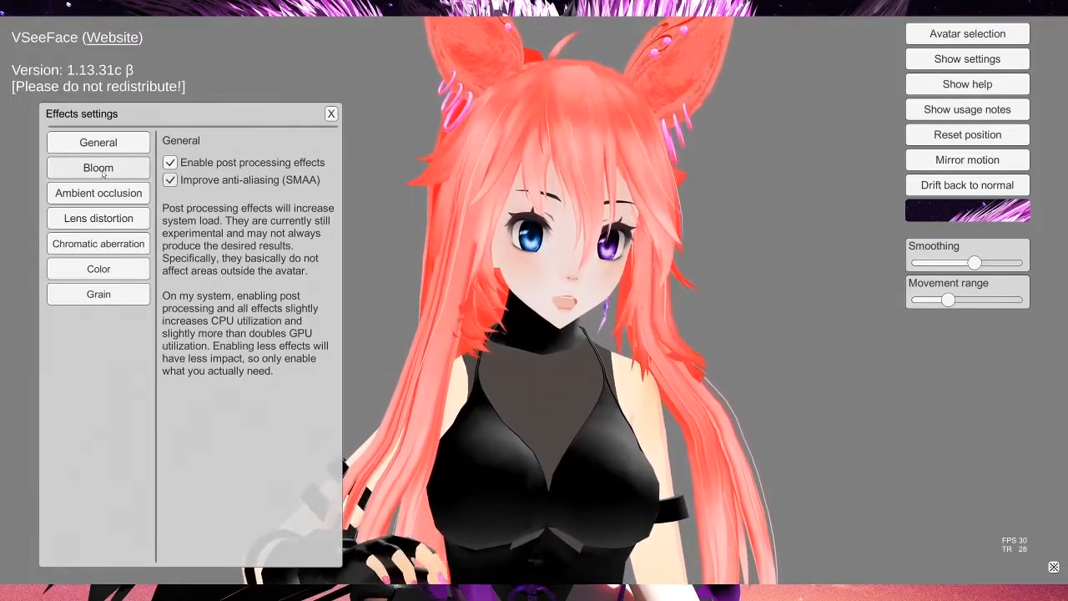
Step: Enable Bloom and lower its intensity to near the minimum
click(98, 168)
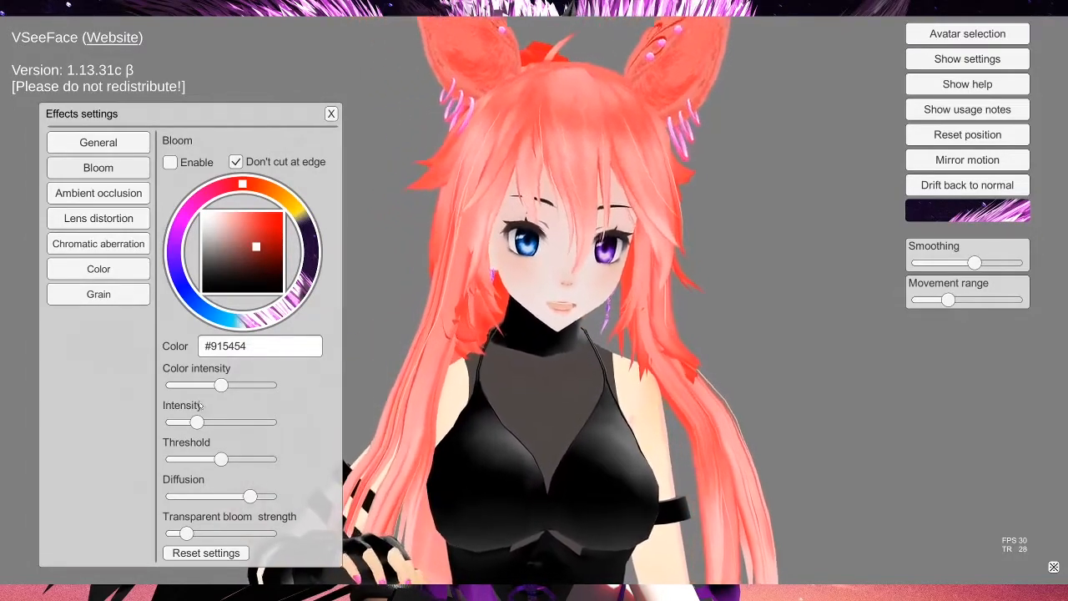
drag(197, 423, 296, 429)
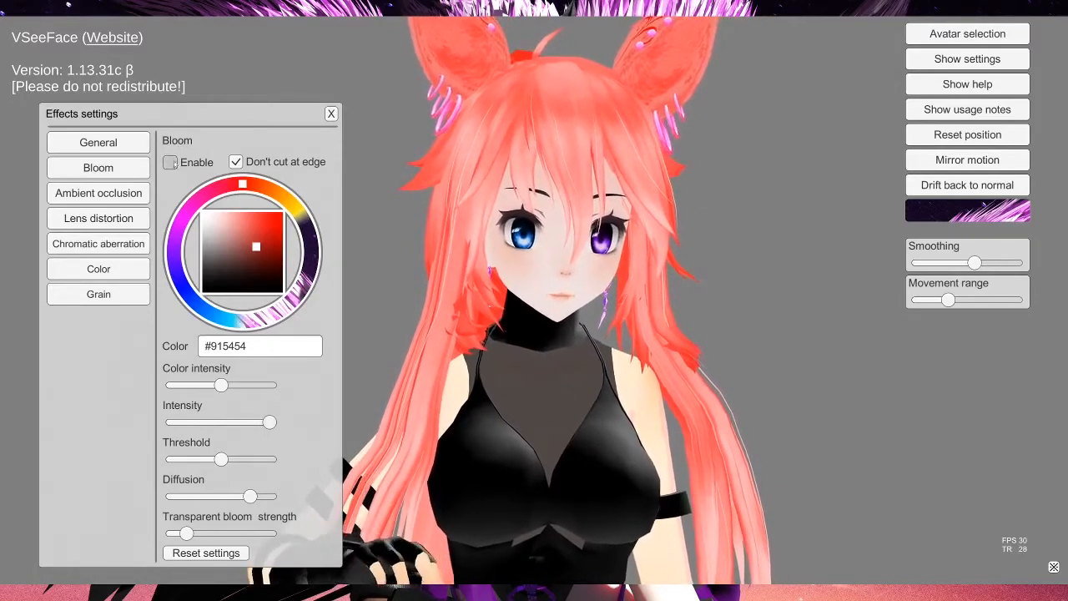
click(170, 162)
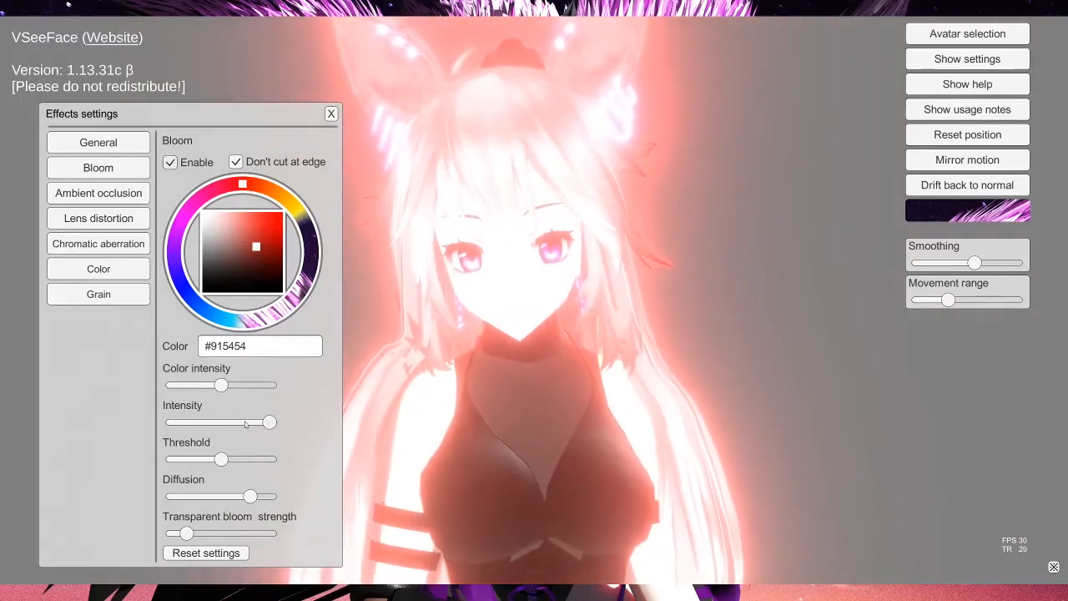
drag(269, 422, 74, 413)
drag(173, 423, 199, 422)
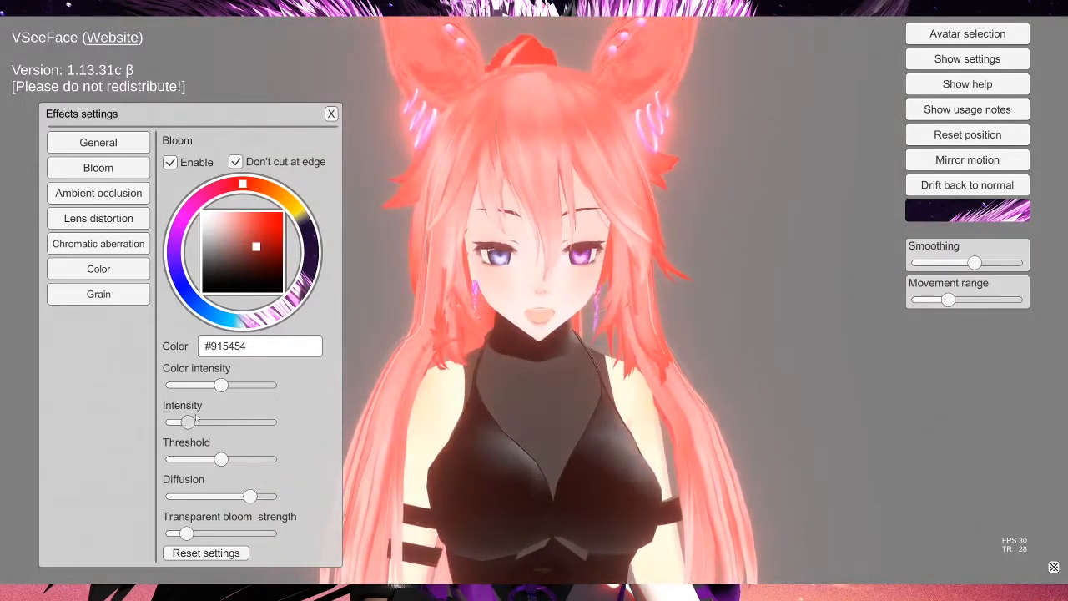
Step: Pick the bloom color #FF1D1D and switch Bloom off again
mouse_move(259, 246)
mouse_down()
mouse_move(283, 242)
mouse_move(270, 245)
mouse_move(282, 225)
mouse_move(264, 220)
mouse_move(282, 261)
mouse_move(274, 213)
mouse_up()
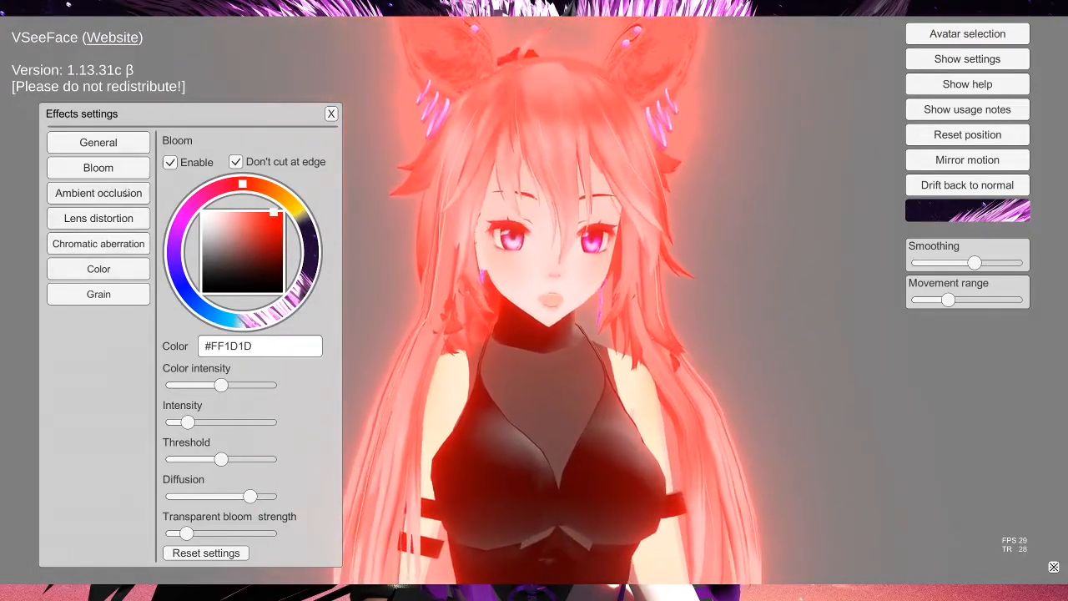
click(170, 162)
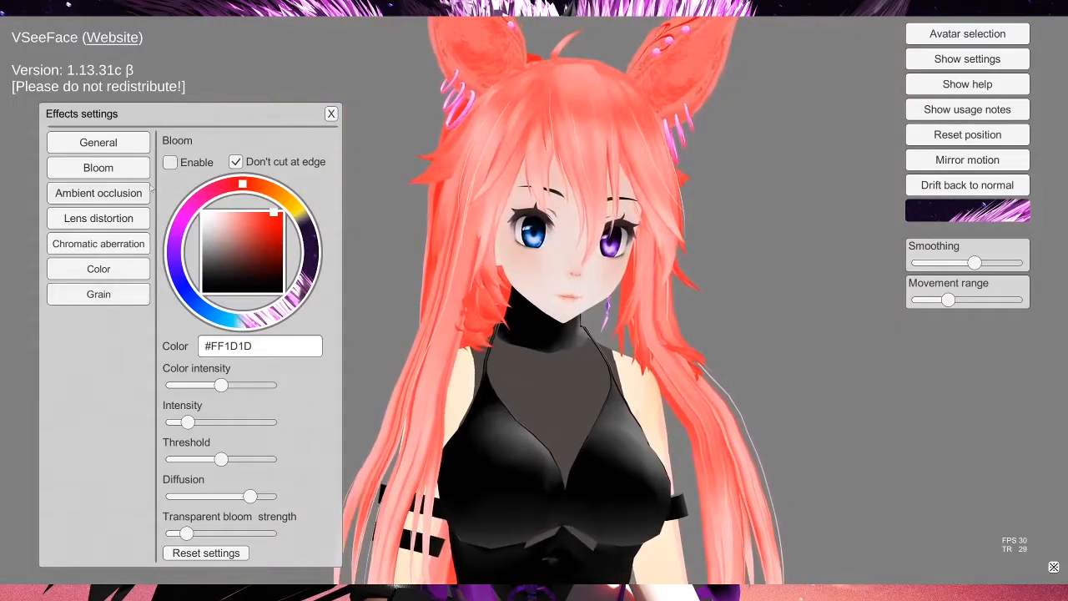
Step: Open Ambient occlusion, try its intensity and color, and set the intensity to minimum
click(108, 197)
drag(185, 391, 260, 399)
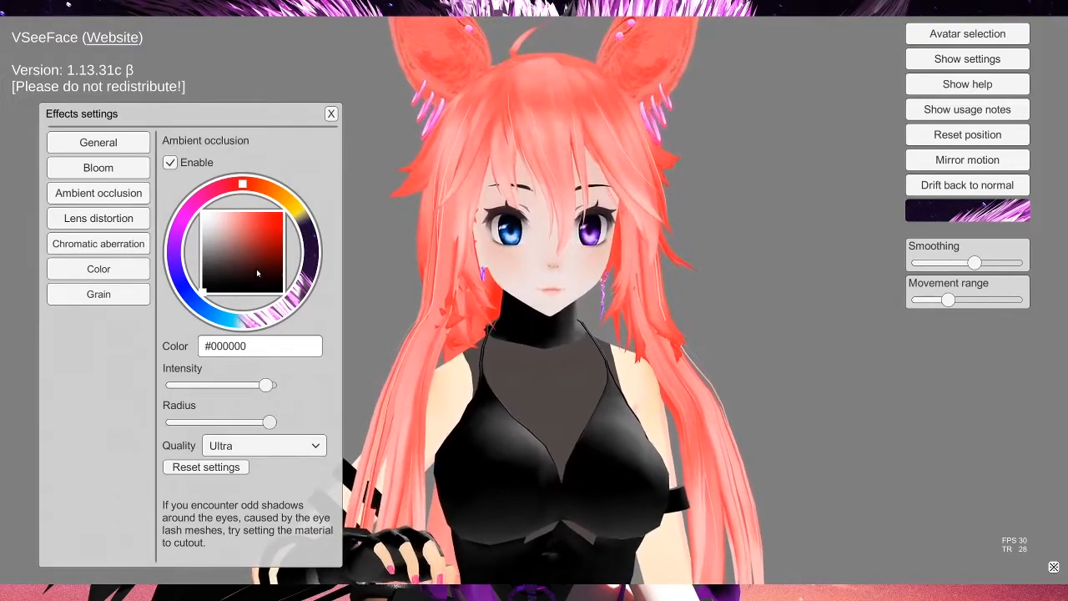
drag(280, 226, 262, 225)
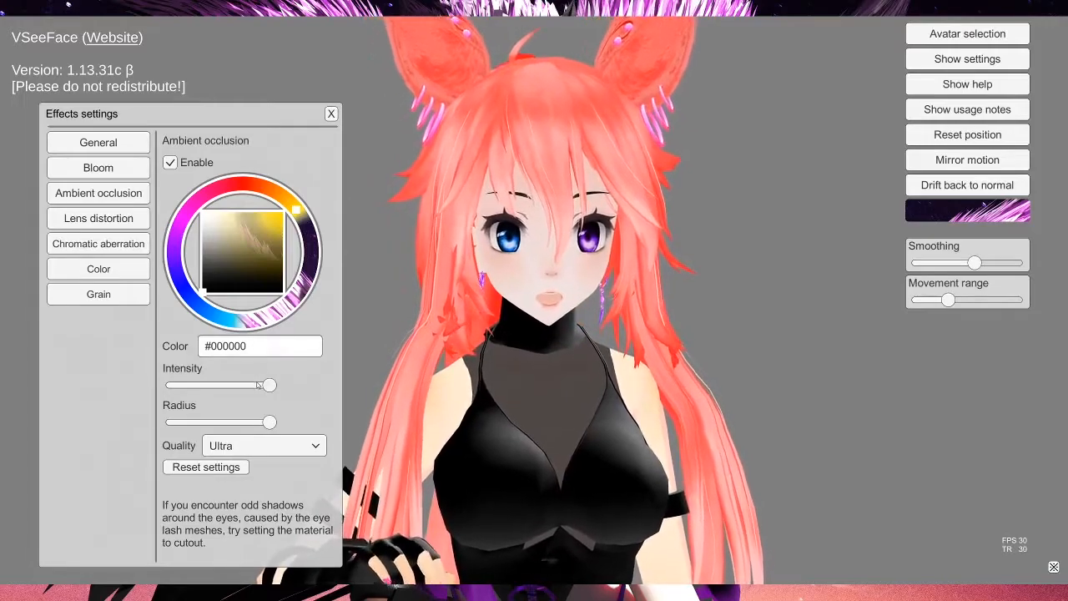
drag(159, 382, 266, 393)
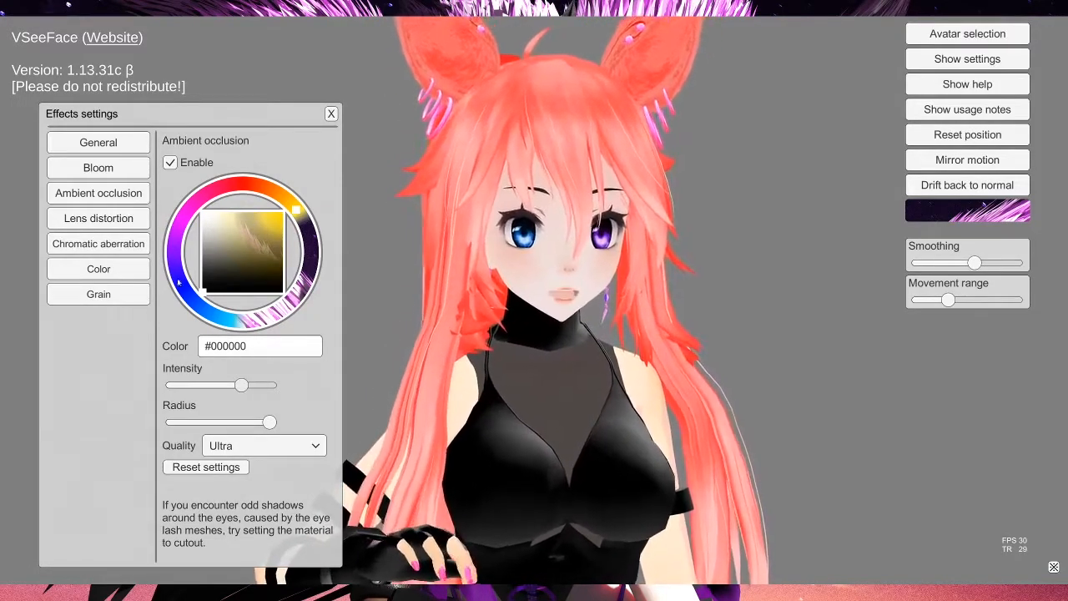
mouse_move(232, 384)
mouse_down()
mouse_move(172, 385)
mouse_move(267, 384)
mouse_move(172, 384)
mouse_up()
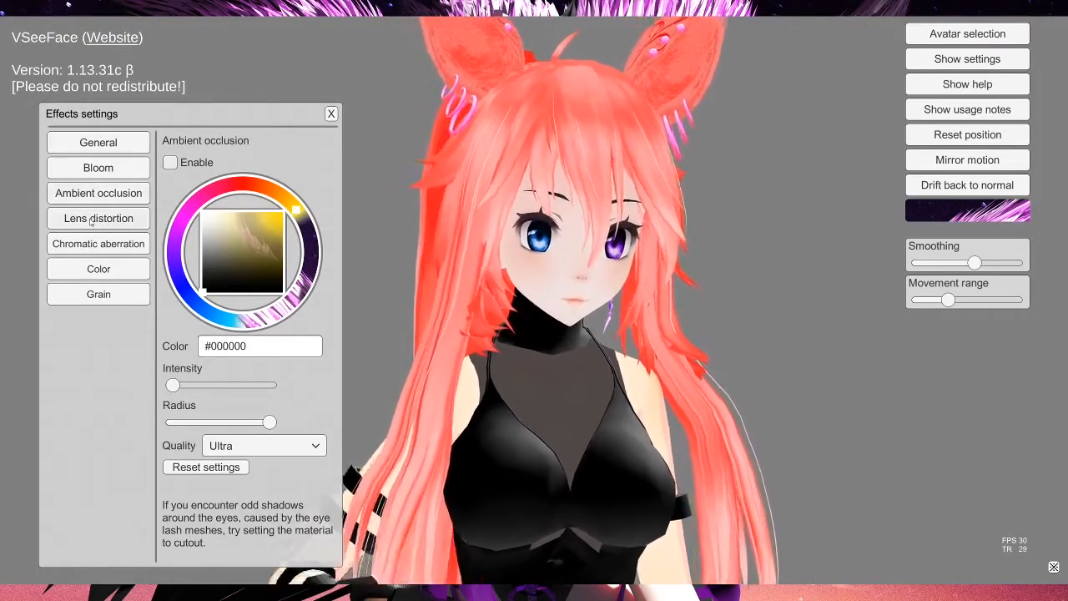
Step: Enable Lens distortion, test its intensity, then set intensity to minimum and switch it off
click(92, 220)
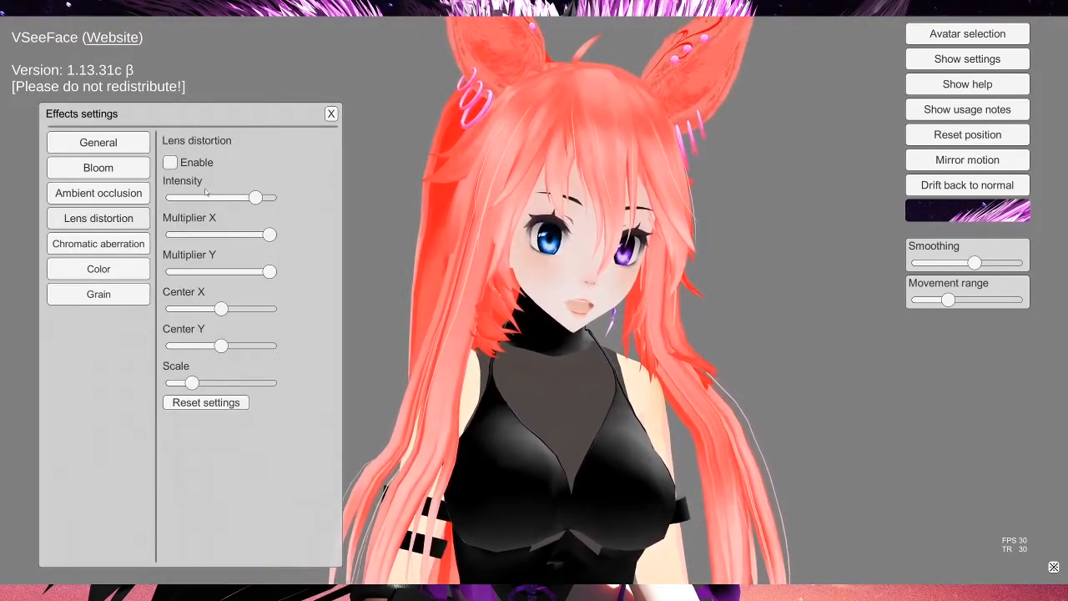
click(171, 163)
drag(255, 205, 298, 213)
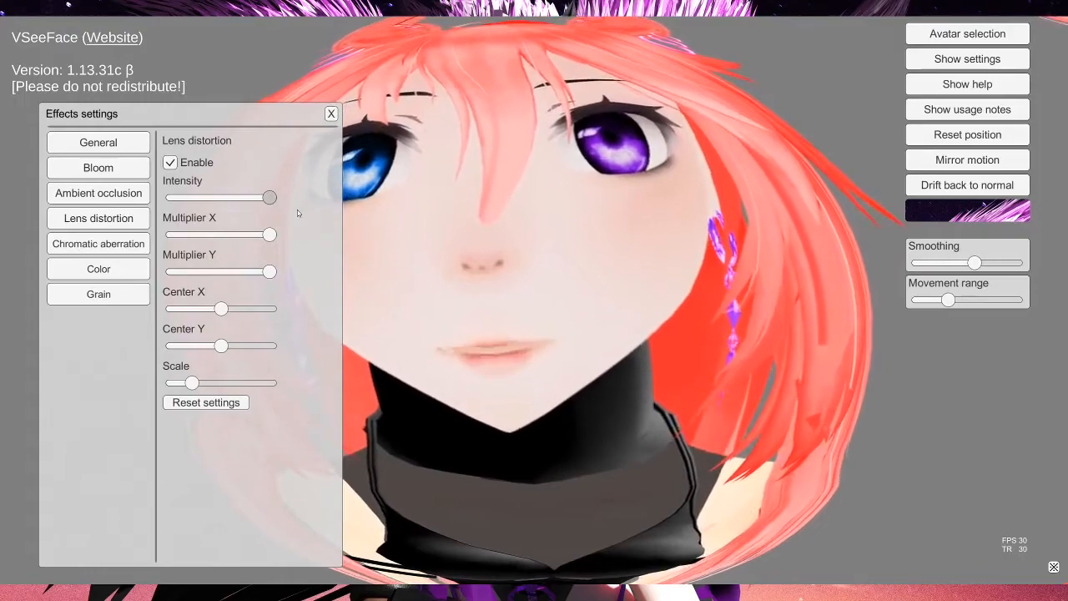
drag(297, 210, 172, 198)
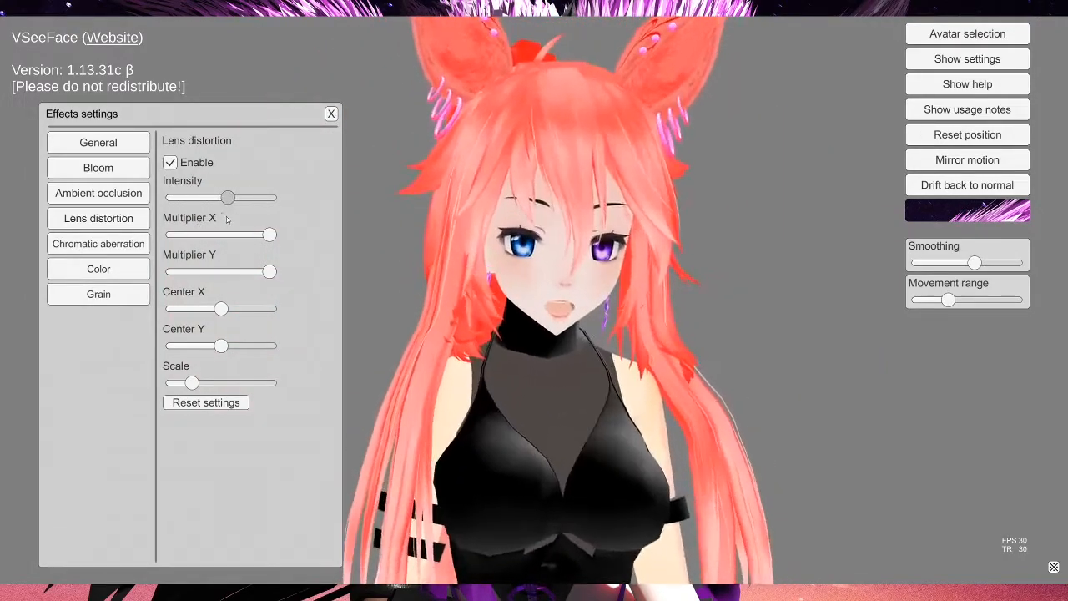
drag(261, 220, 273, 219)
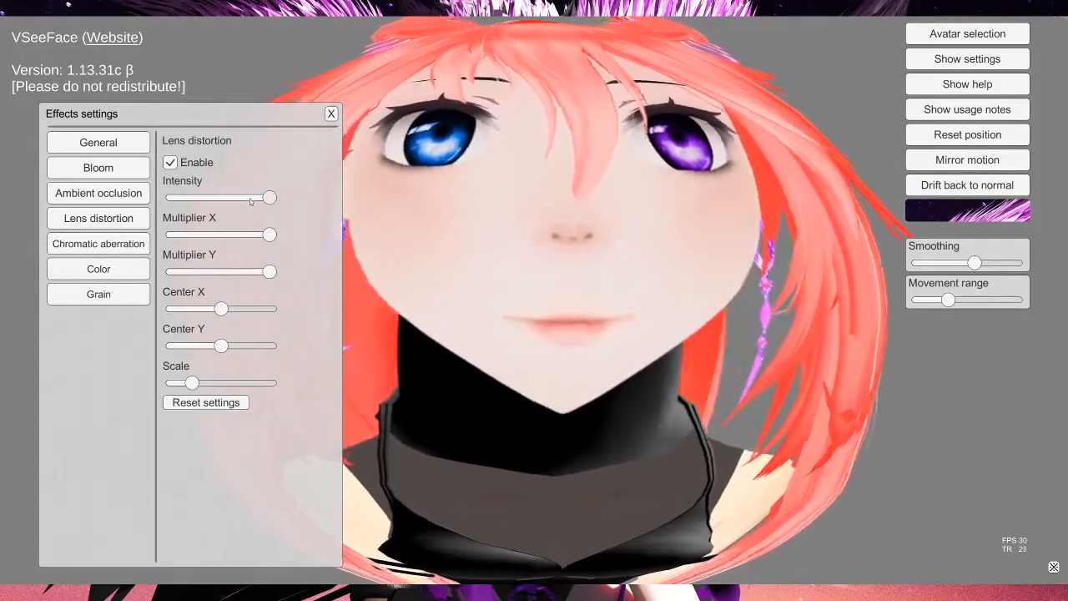
drag(257, 197, 172, 197)
click(170, 162)
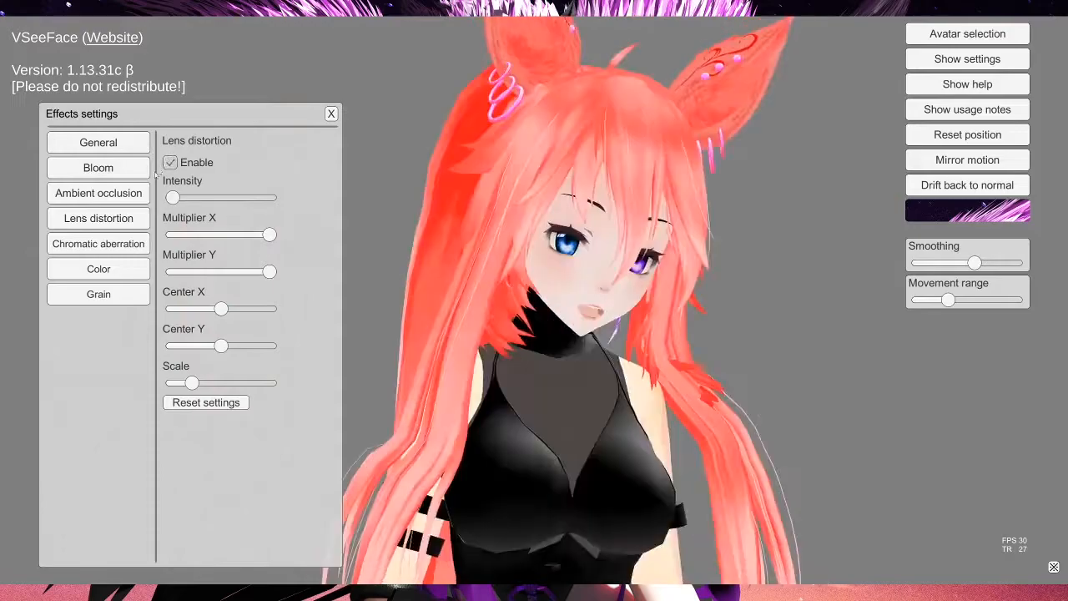
Step: Set Chromatic aberration intensity to minimum and disable the effect
click(116, 242)
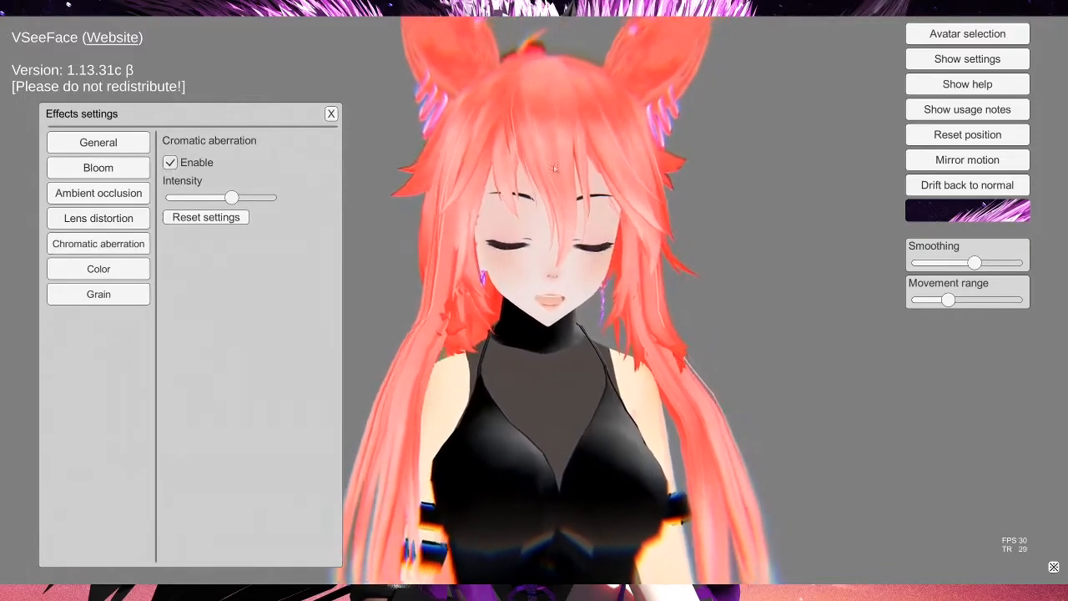
drag(232, 198, 117, 183)
click(170, 163)
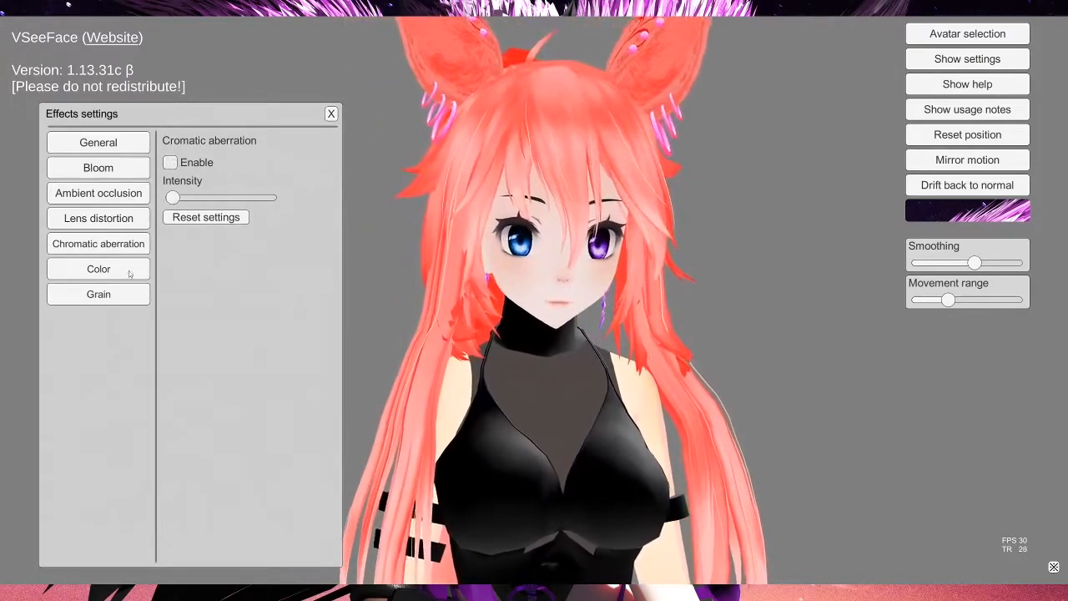
Step: Enable the Color effect, adjust tint and raise hue to maximum, then disable it
click(99, 269)
click(170, 163)
drag(220, 234, 208, 278)
drag(251, 289, 294, 279)
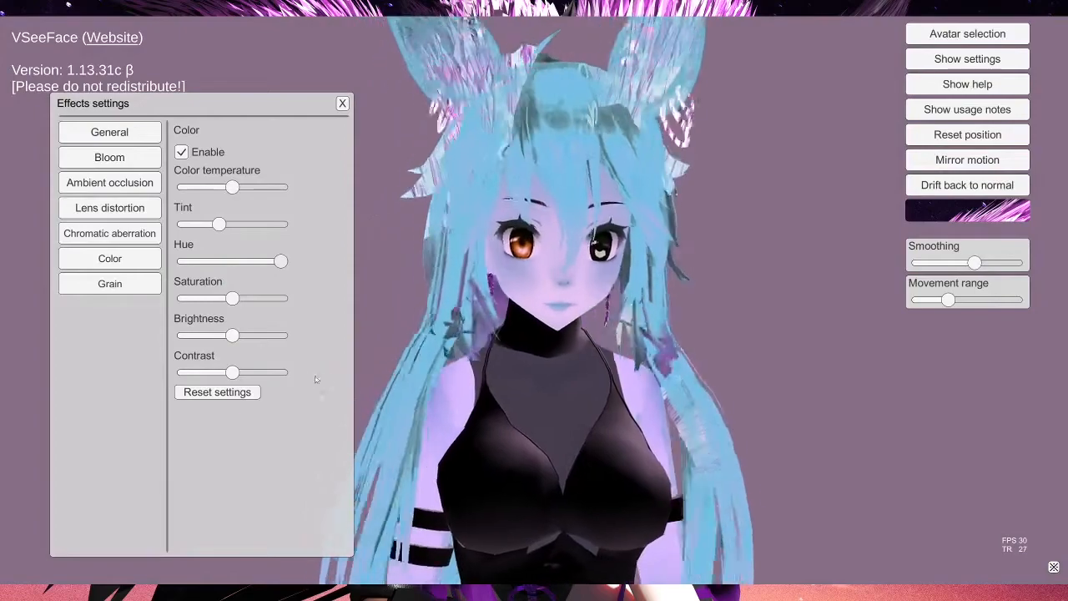
click(182, 154)
Step: Enable Grain, raise its size to maximum, switch it off again, and return to the General effect page
click(122, 284)
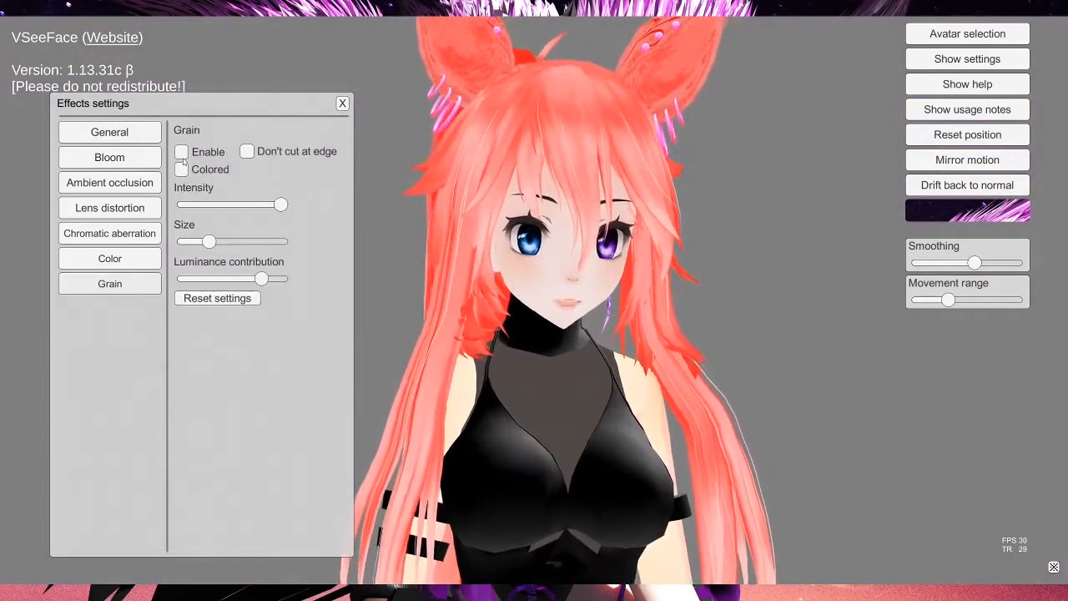
click(182, 154)
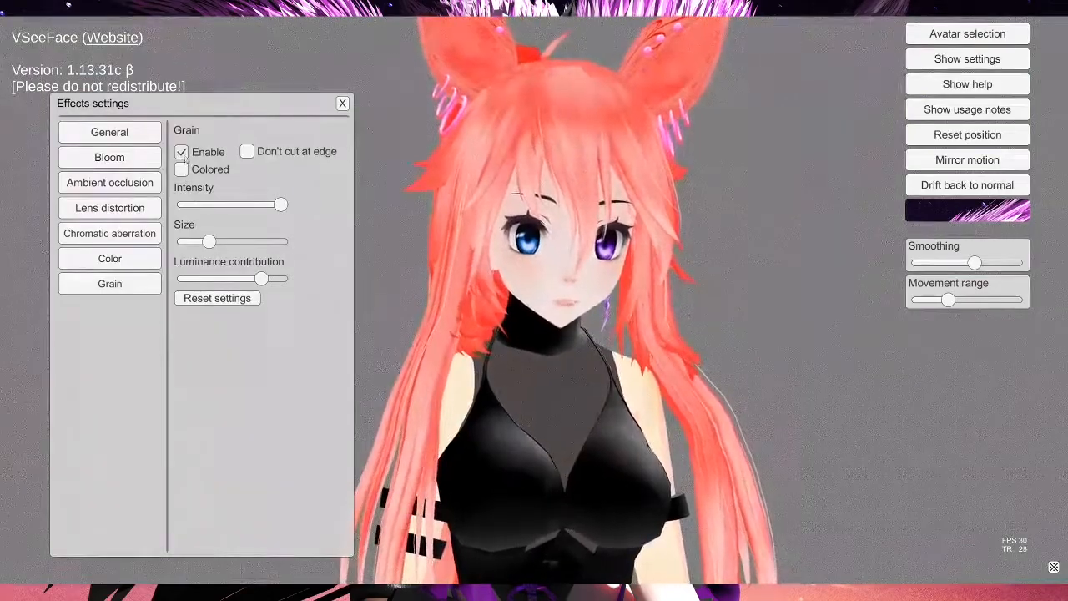
click(181, 154)
drag(209, 241, 314, 249)
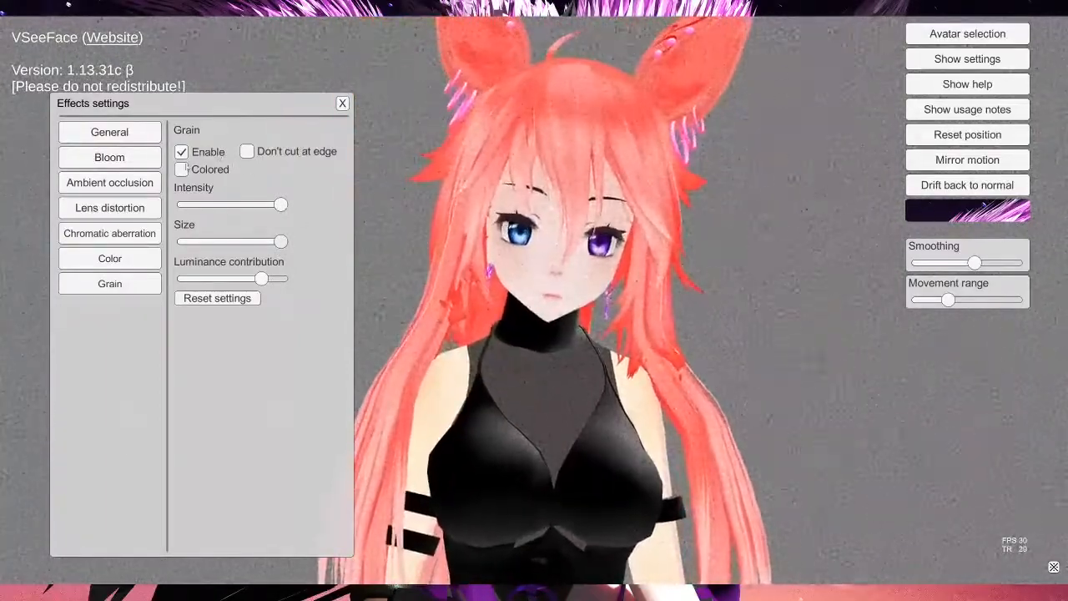
click(181, 152)
click(111, 134)
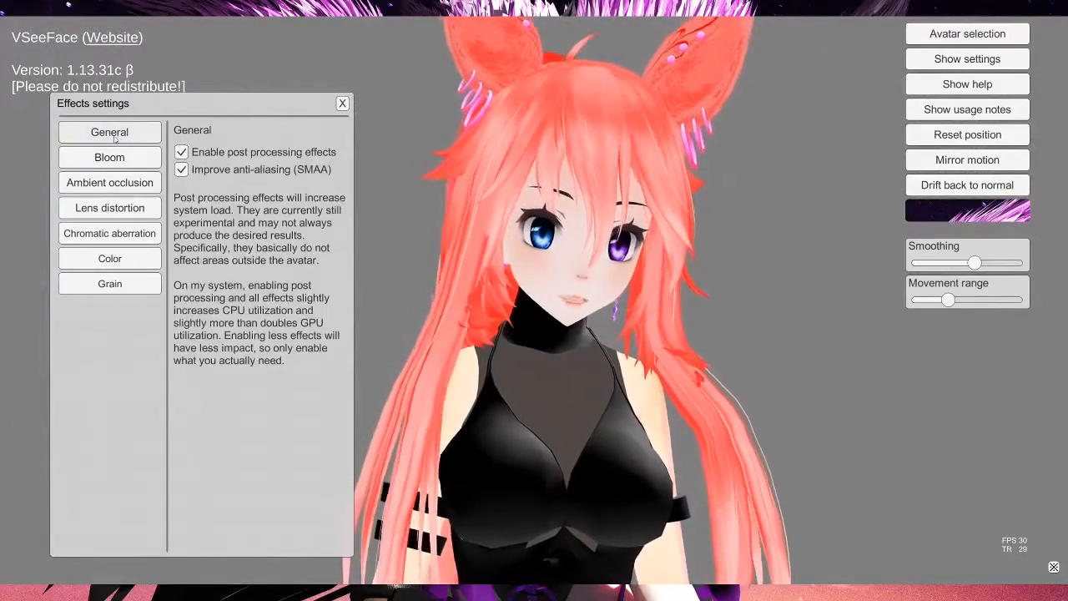
Step: Disable post processing effects and close the Effects settings dialog
click(181, 153)
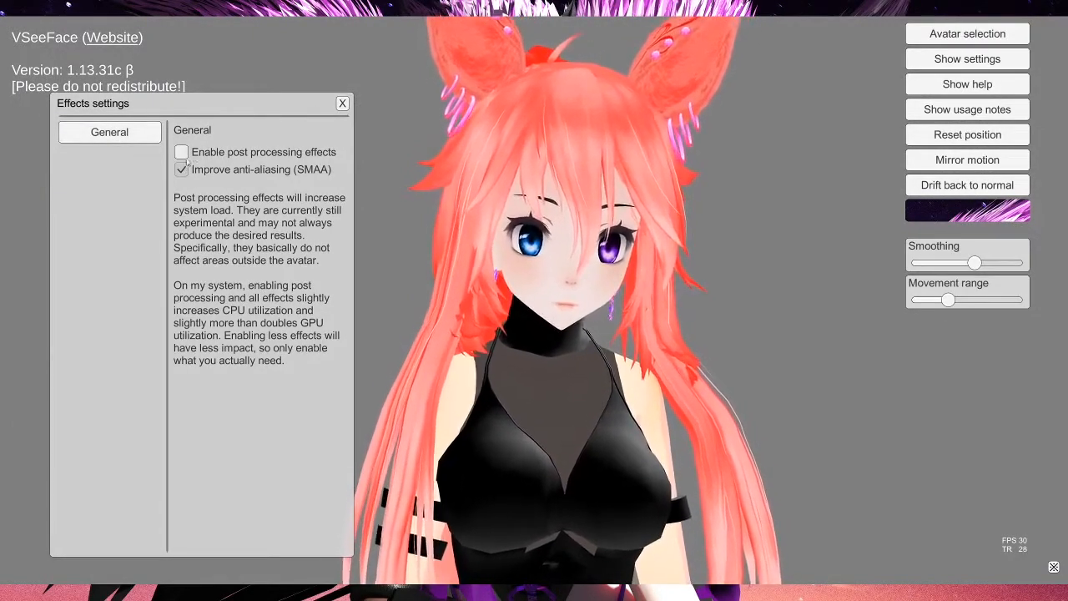
click(343, 105)
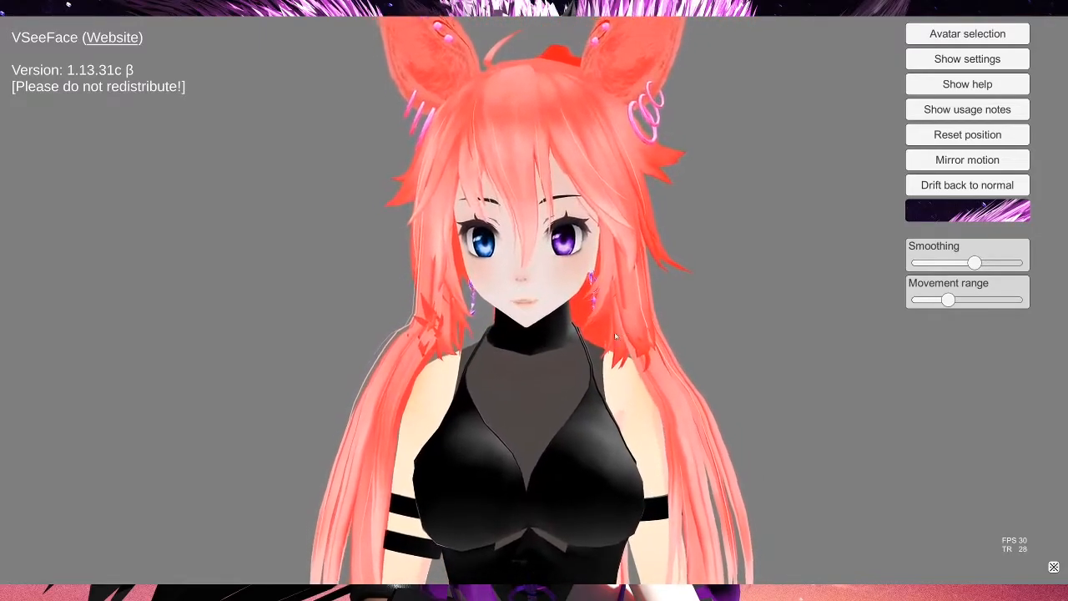
Step: Zoom the camera in and out to inspect the avatar at different distances
mouse_move(508, 325)
alt+mouse_down()
mouse_move(709, 327)
mouse_move(510, 327)
alt+mouse_up()
alt+scroll(534, 327, down, 5)
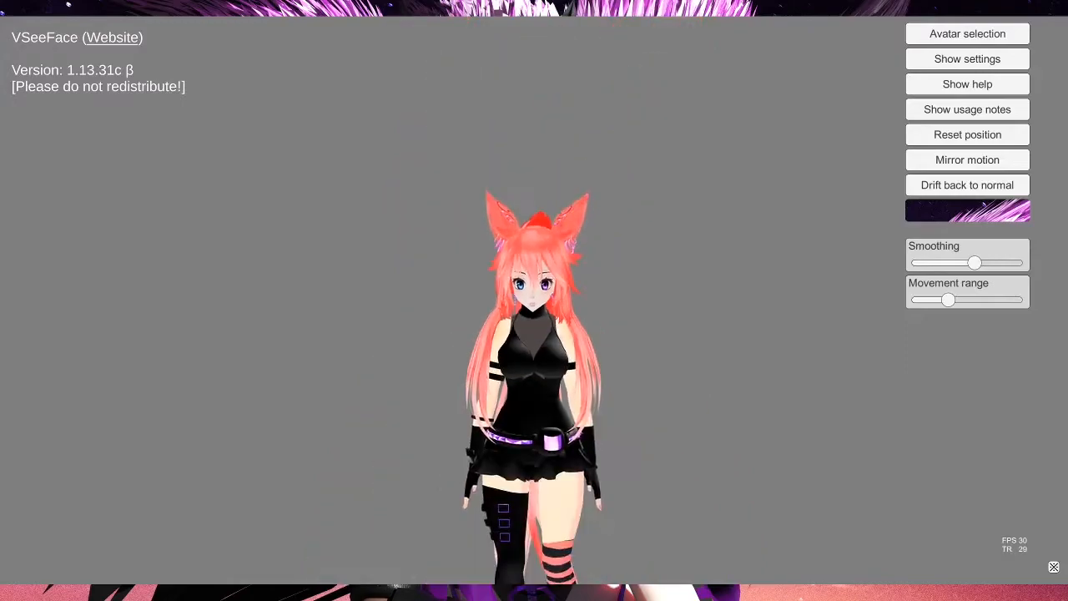
alt+scroll(534, 327, up, 8)
alt+scroll(534, 327, down, 4)
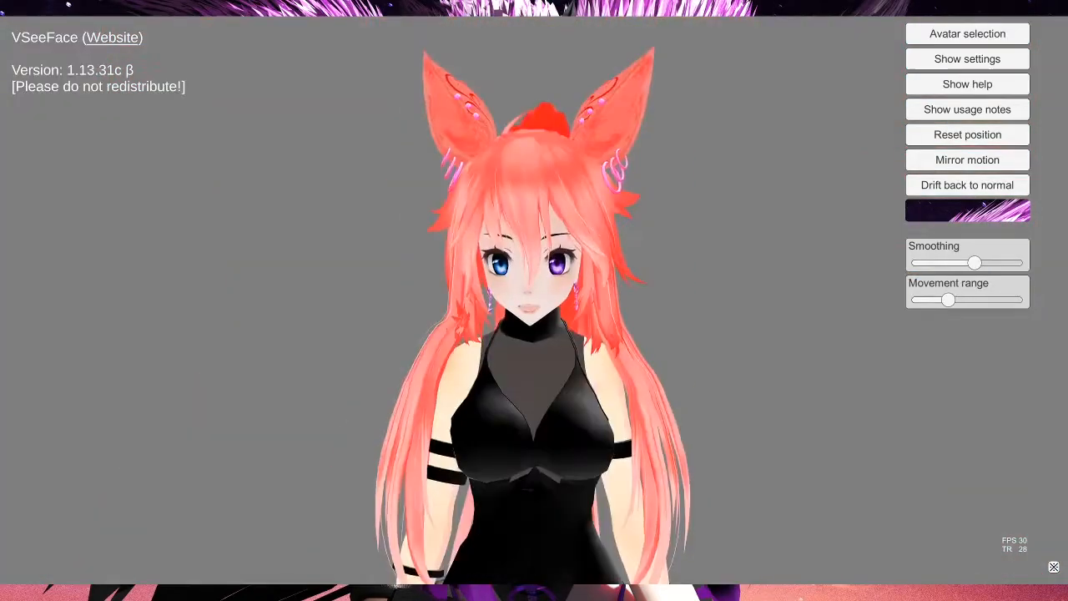
alt+scroll(534, 327, up, 8)
alt+scroll(534, 327, down, 8)
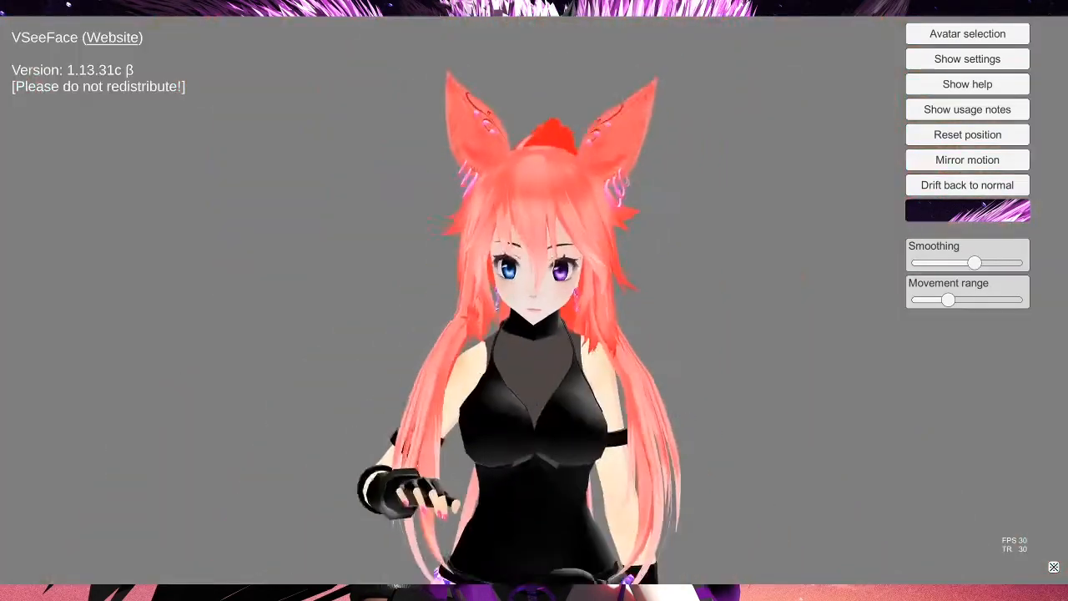
alt+scroll(680, 423, up, 6)
alt+scroll(680, 423, down, 4)
alt+scroll(680, 423, up, 3)
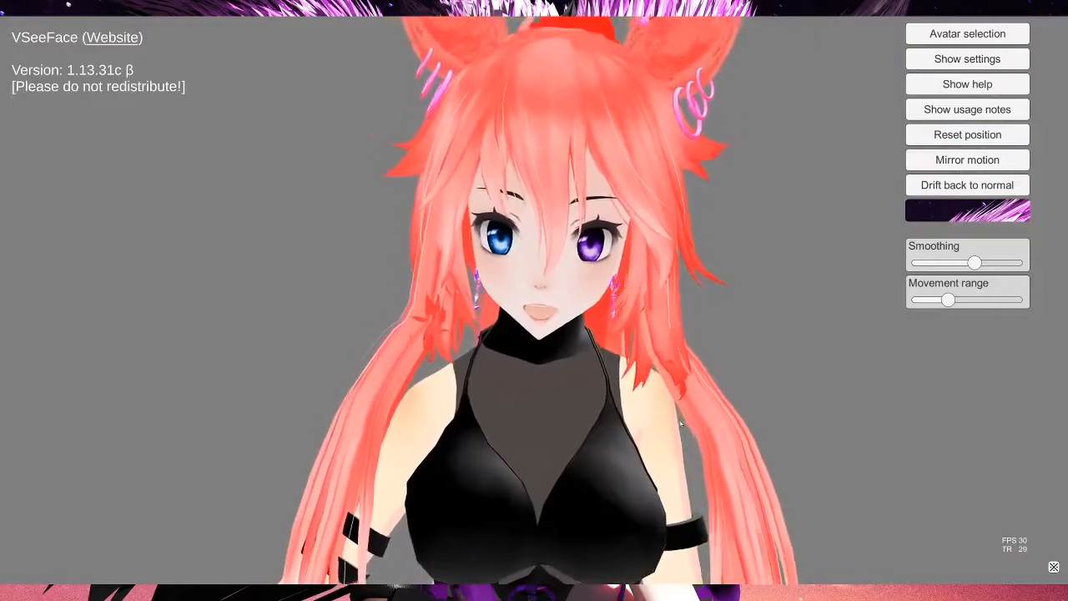
alt+scroll(680, 423, up, 5)
alt+scroll(680, 423, down, 5)
alt+scroll(658, 412, up, 5)
alt+scroll(656, 412, down, 6)
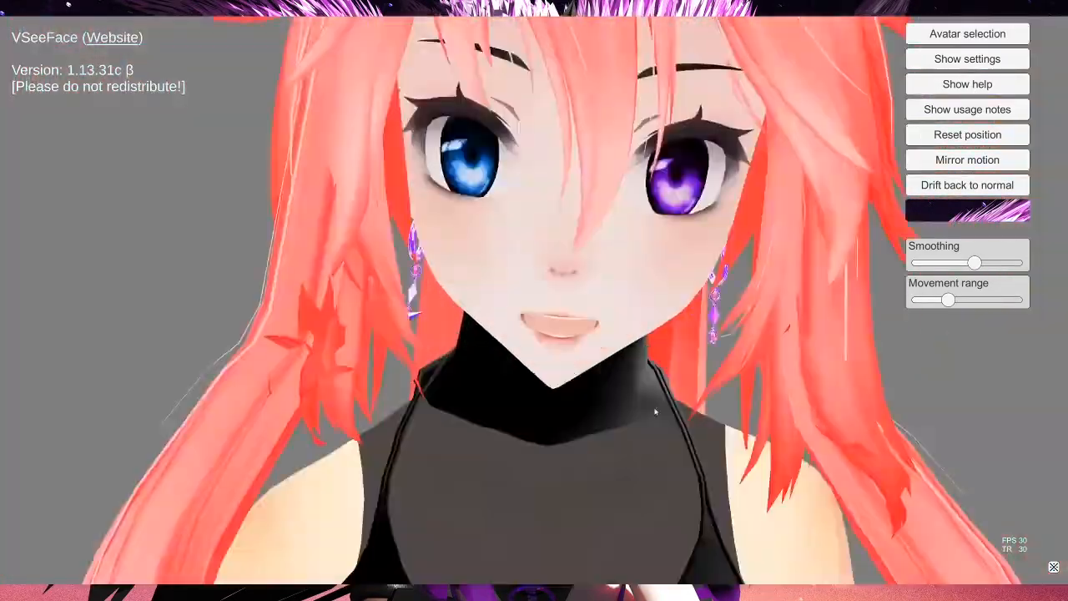
alt+scroll(656, 412, up, 5)
alt+scroll(656, 412, down, 6)
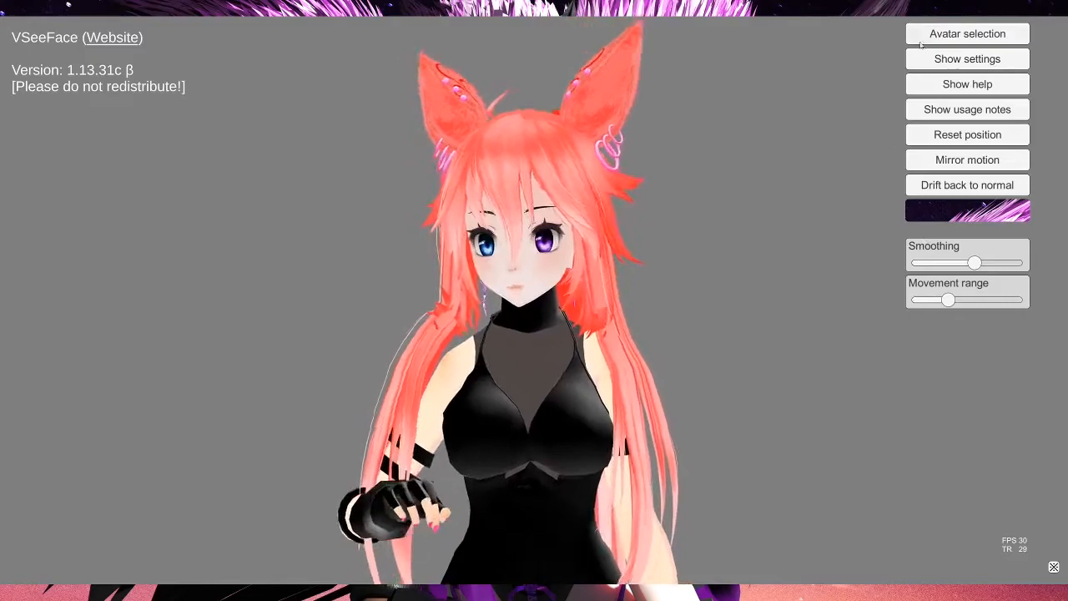
Step: Open the Leap Motion settings and open the Position: Attachment options
click(952, 61)
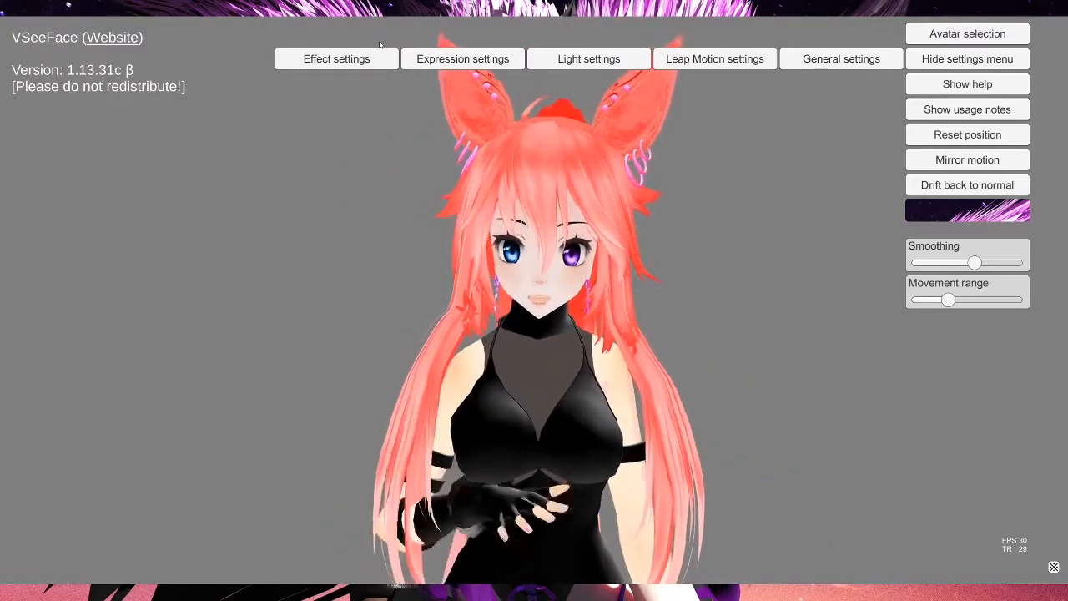
click(741, 62)
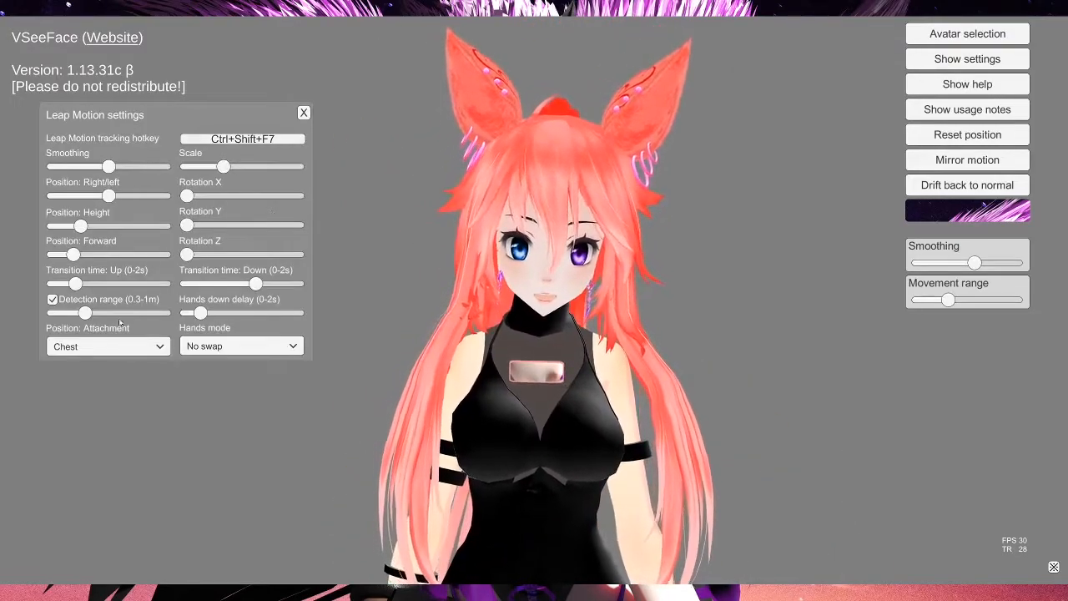
click(108, 352)
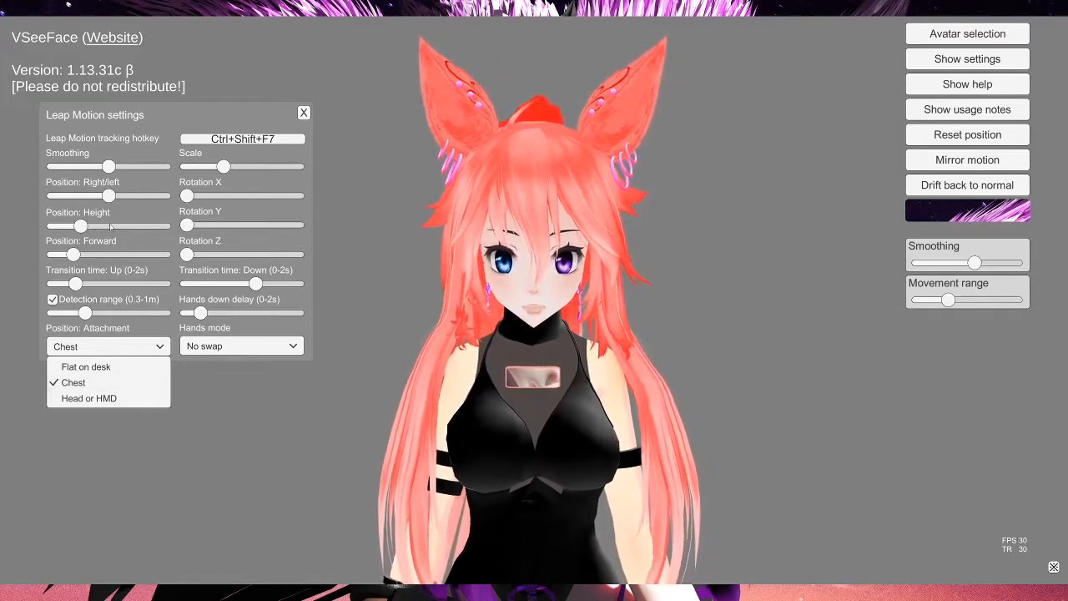
Step: Close the attachment options, keeping Chest, and lower the Leap Motion Position: Height slightly
click(97, 229)
click(96, 226)
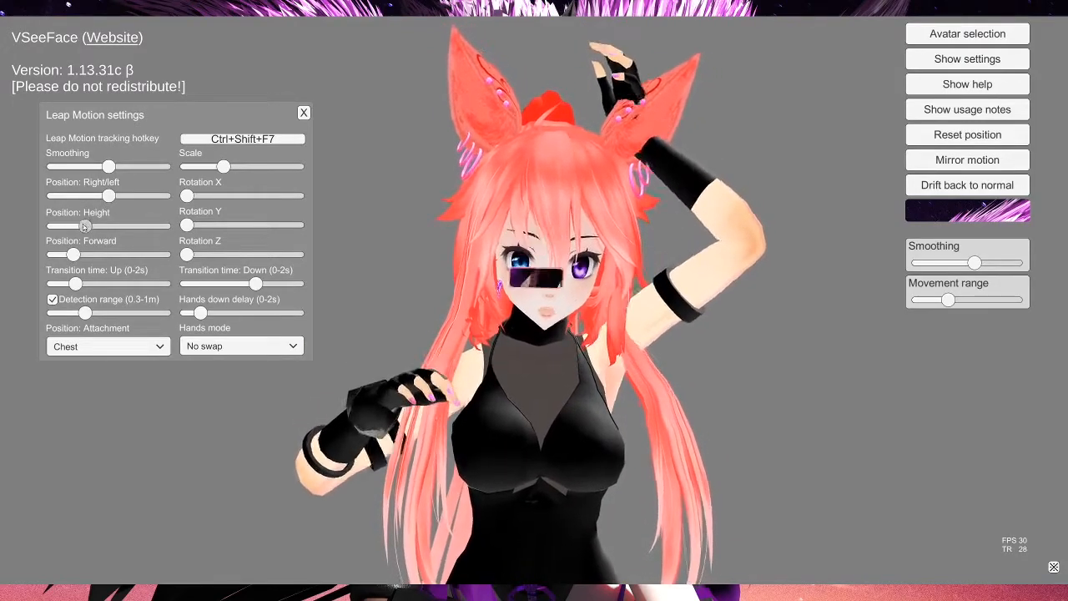
drag(87, 227, 80, 226)
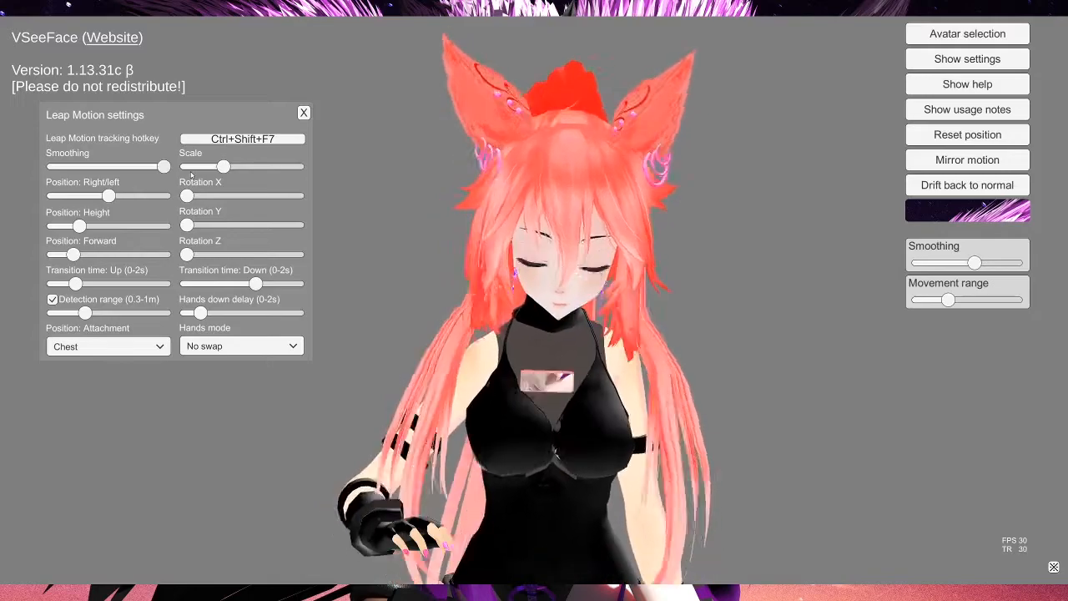
Step: Set Leap Motion Smoothing to just below the middle and close the Leap Motion settings
click(107, 167)
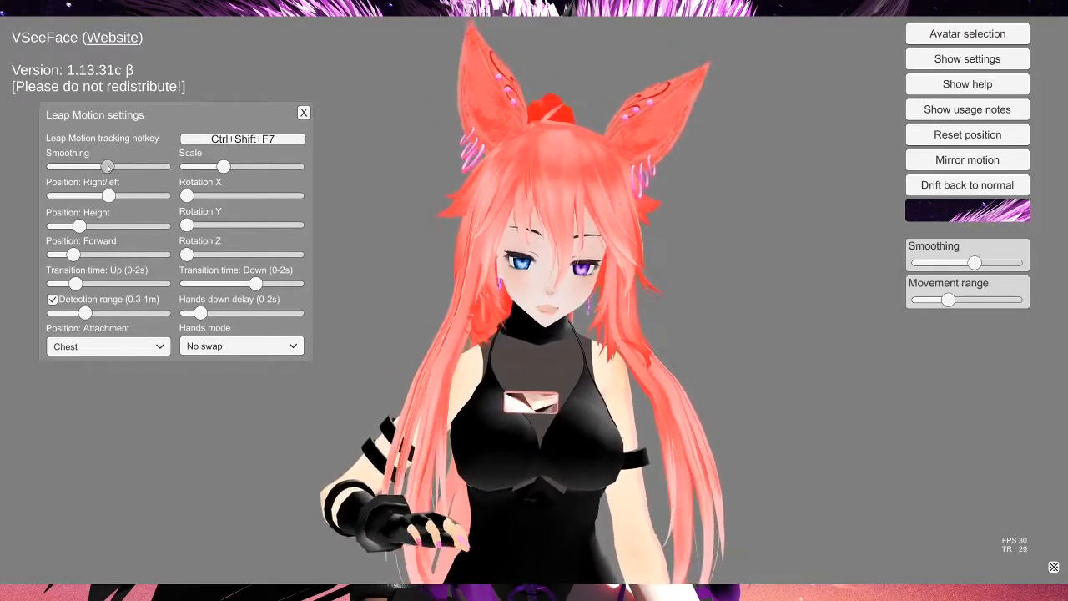
mouse_move(104, 167)
mouse_down()
mouse_move(78, 166)
mouse_move(96, 169)
mouse_up()
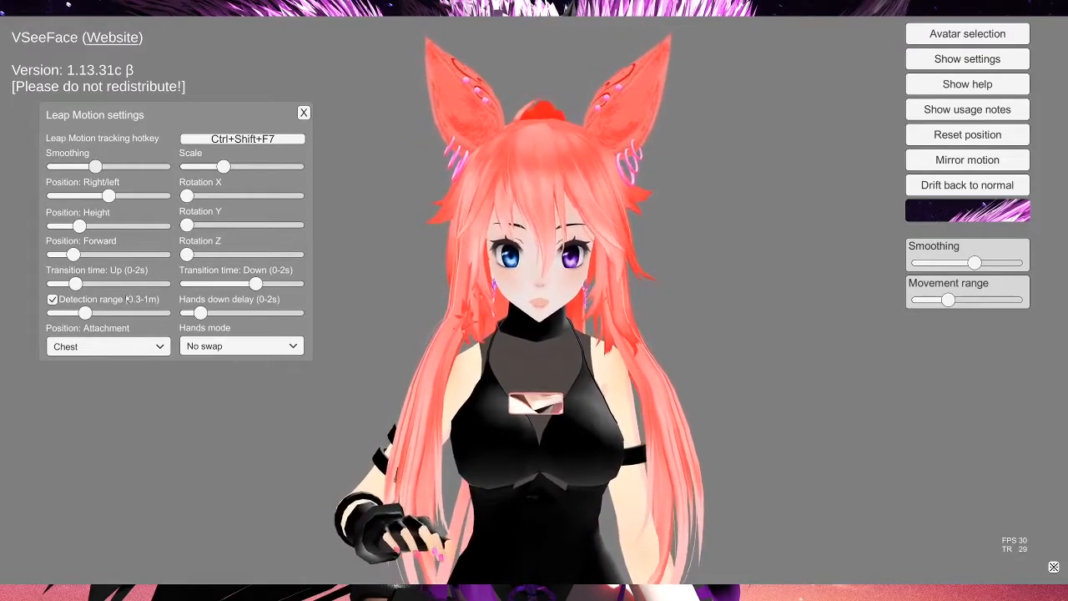
click(304, 112)
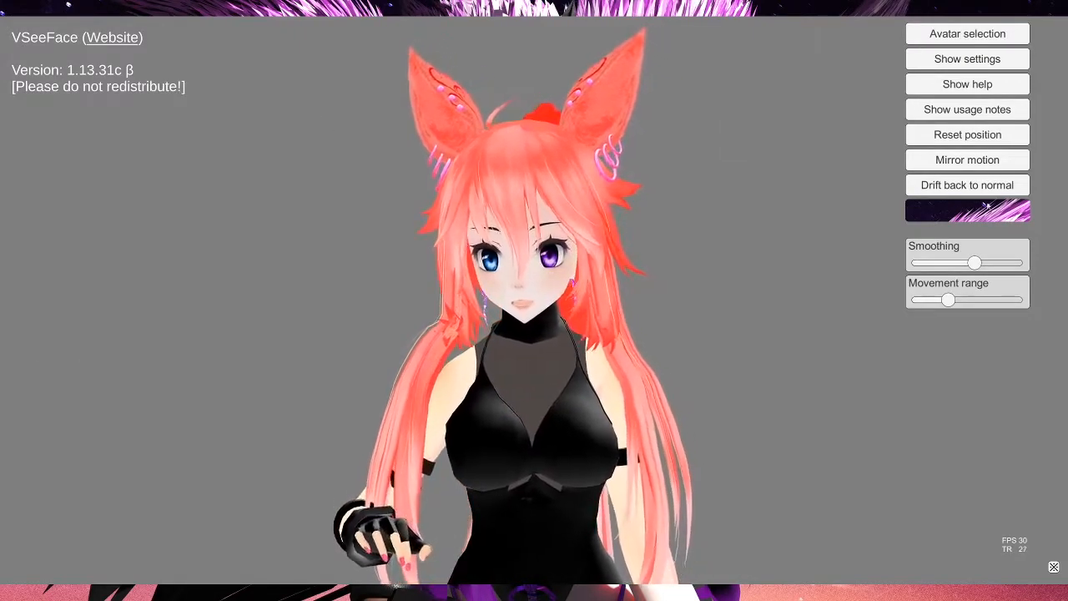
Step: Open Expression settings, scroll through the expression hotkey options, and close the panel
click(967, 61)
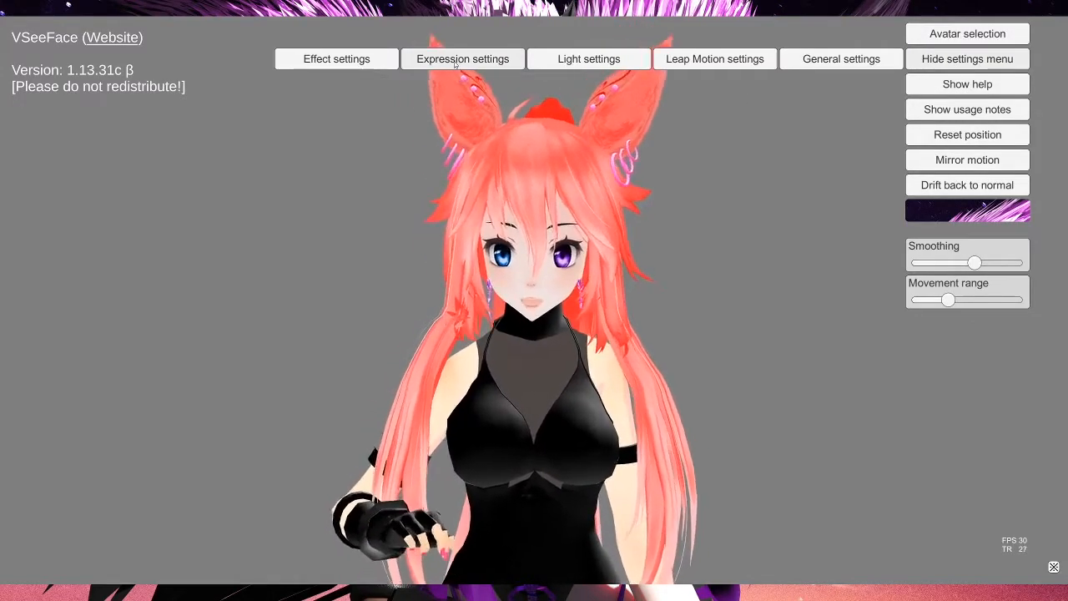
click(457, 60)
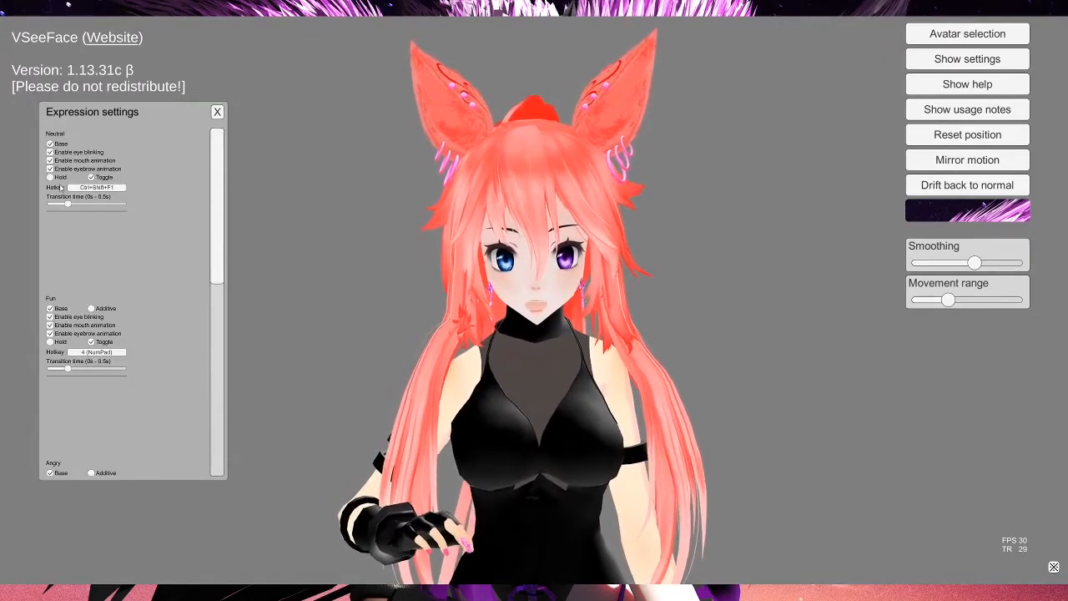
scroll(121, 219, down, 3)
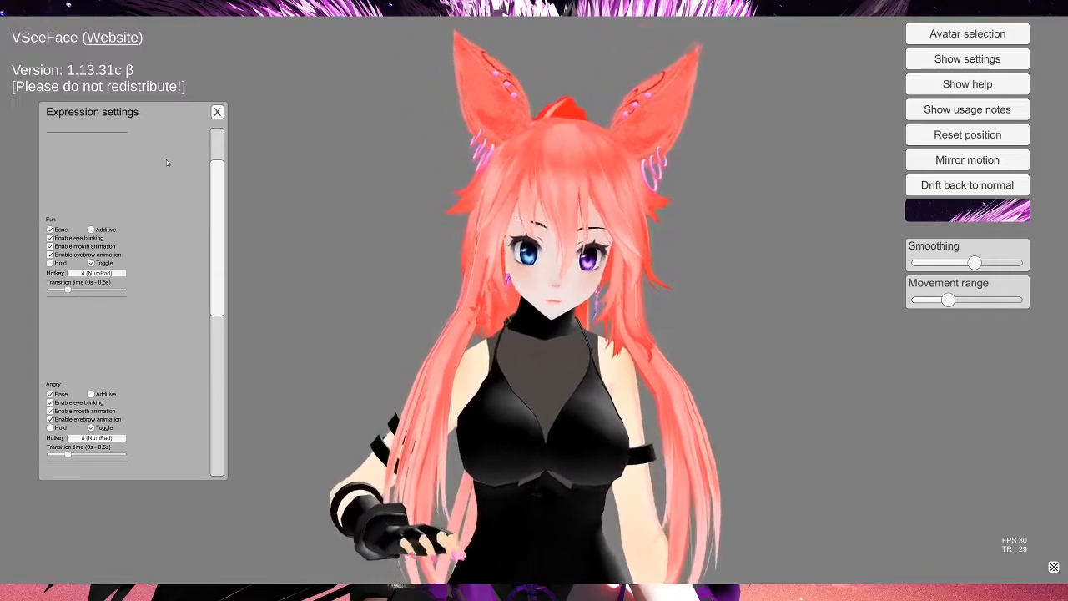
scroll(71, 435, down, 3)
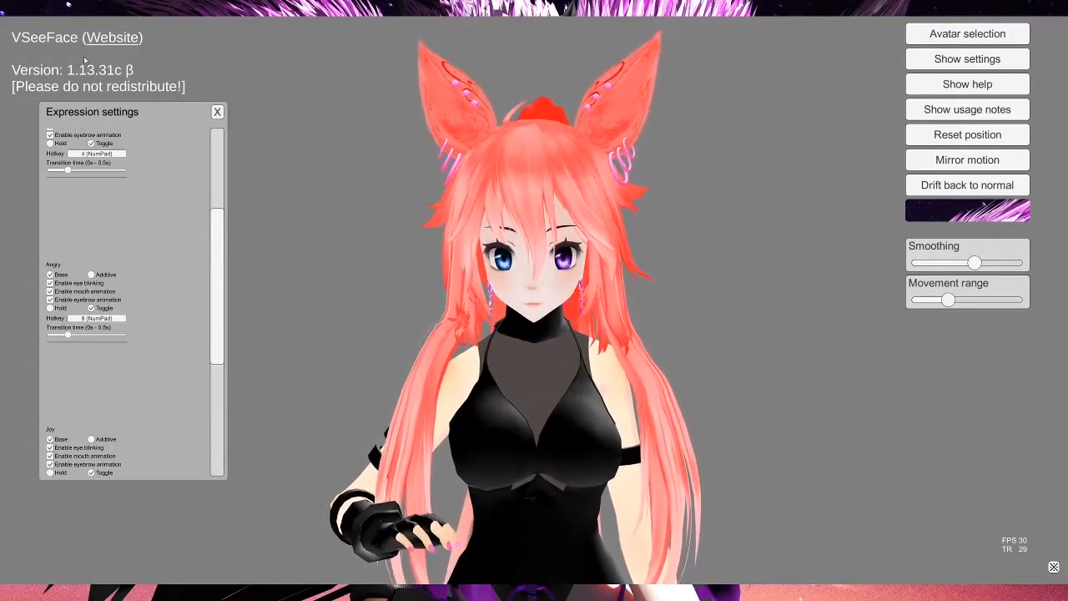
click(217, 112)
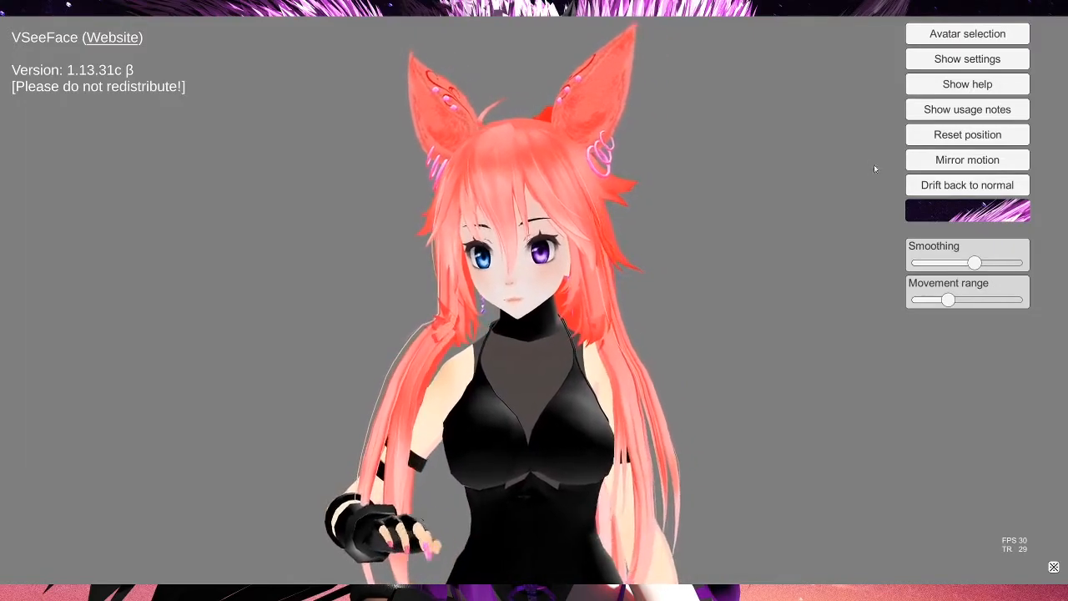
Step: Open Light settings and raise the Sun light intensity to maximum
click(948, 60)
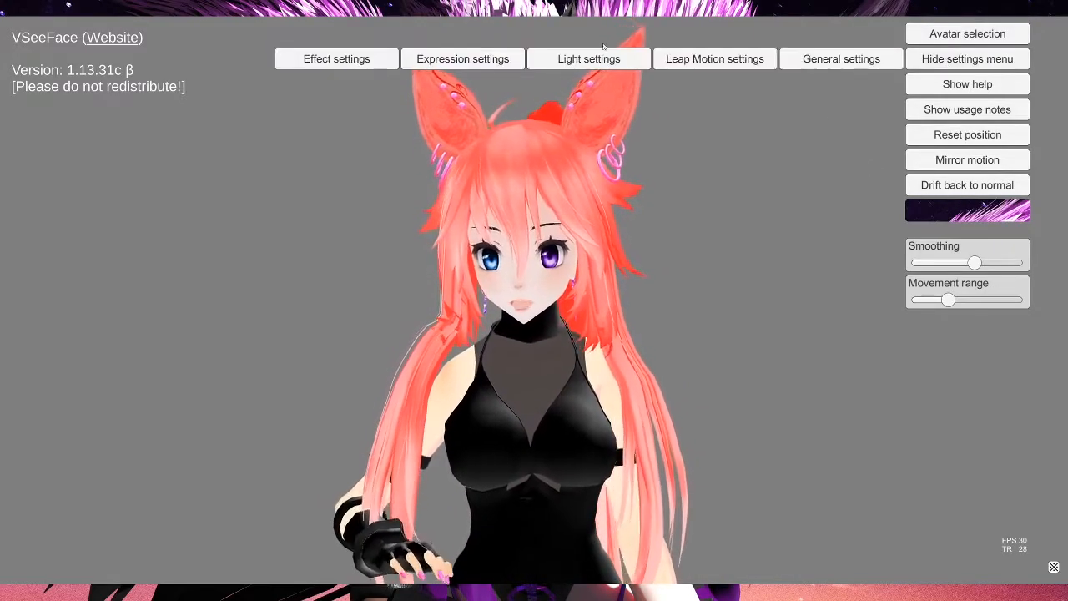
click(598, 60)
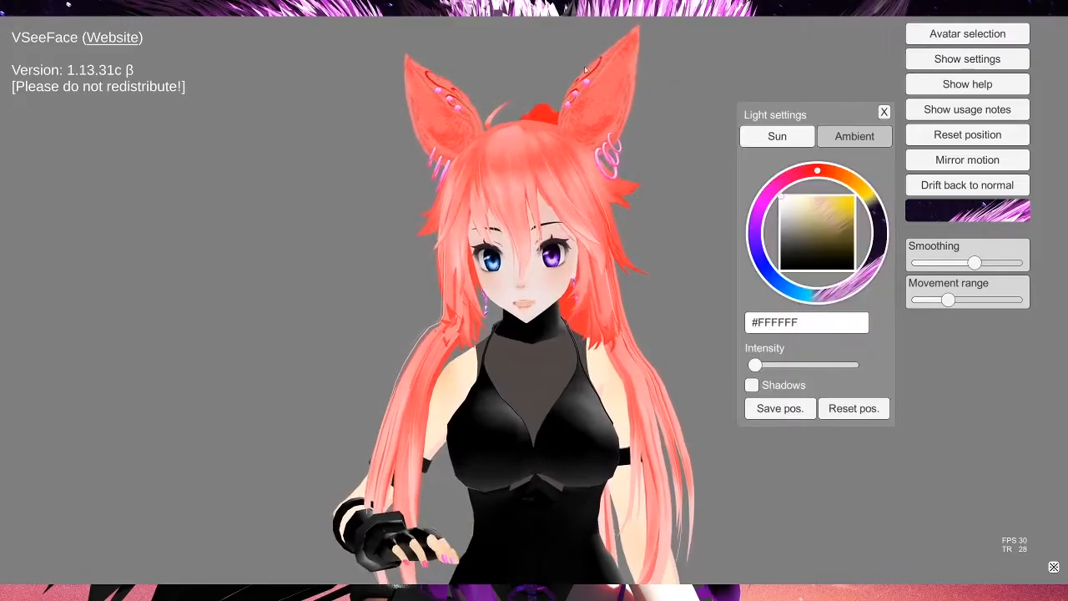
drag(755, 365, 851, 365)
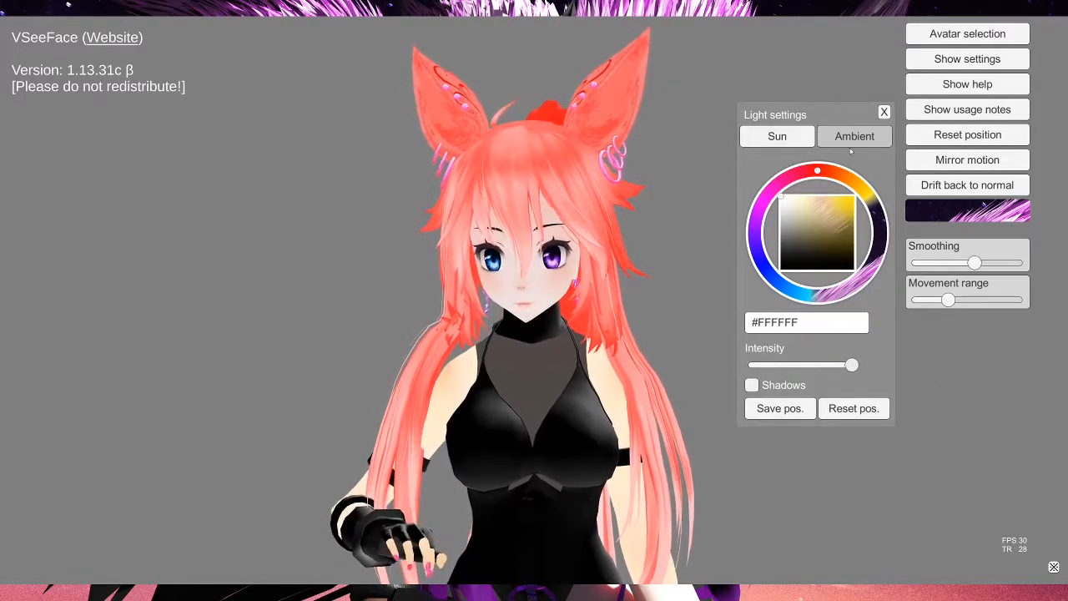
click(752, 386)
click(753, 385)
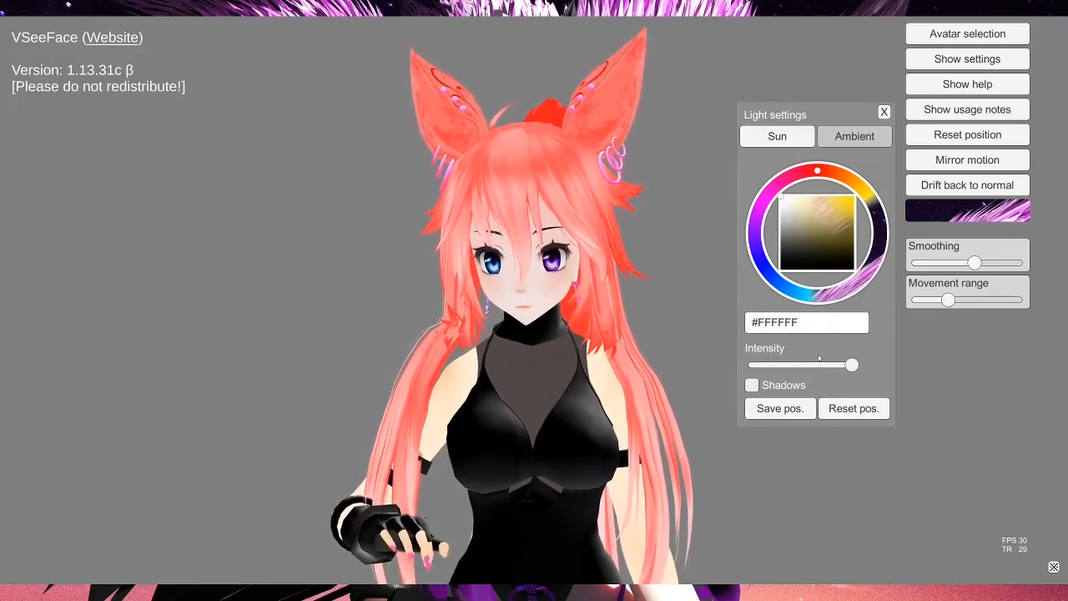
Step: Review the Ambient light settings, switch back to Sun, and close the Light settings
click(854, 136)
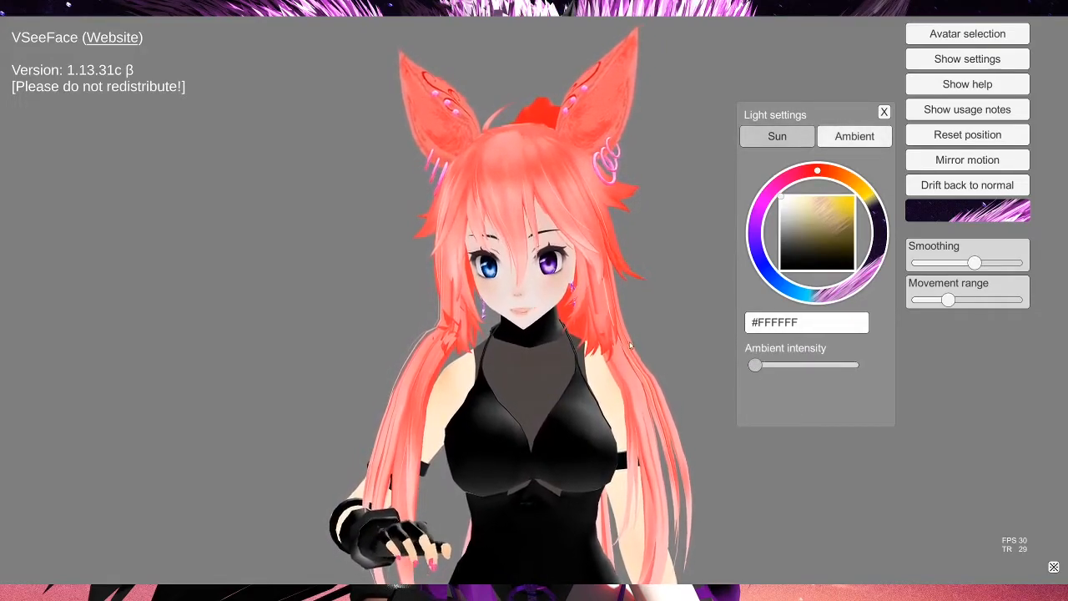
click(790, 136)
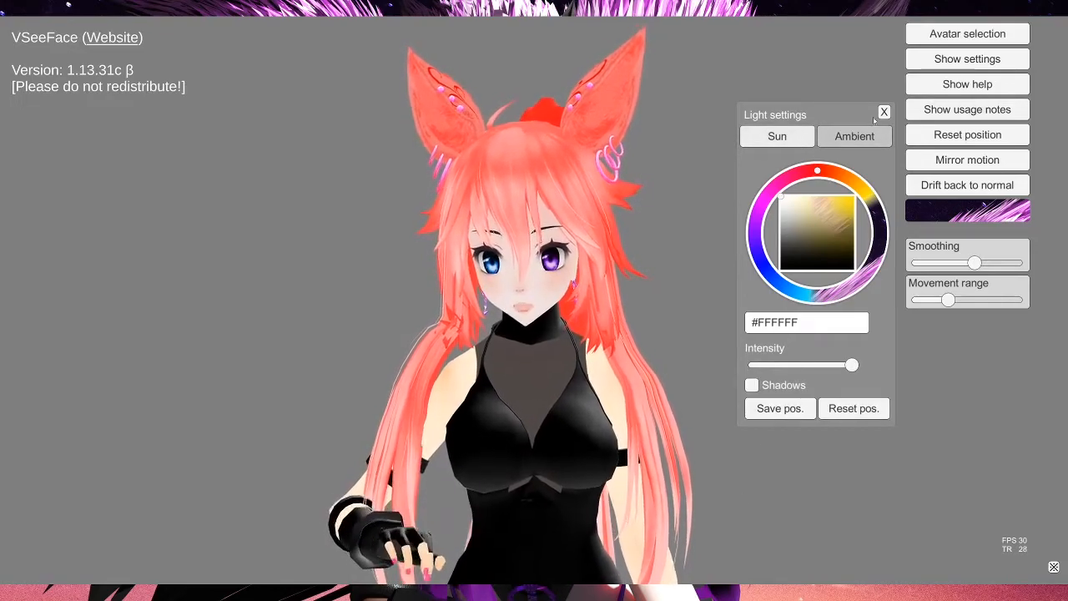
click(884, 112)
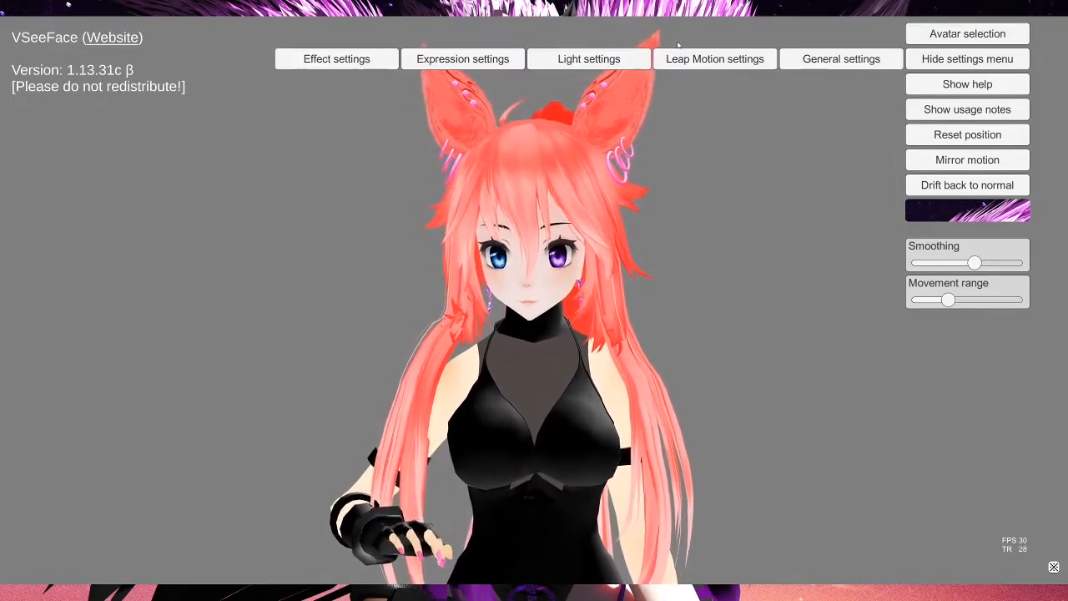
Step: Open General settings and move the dialog to the left edge of the window
click(840, 59)
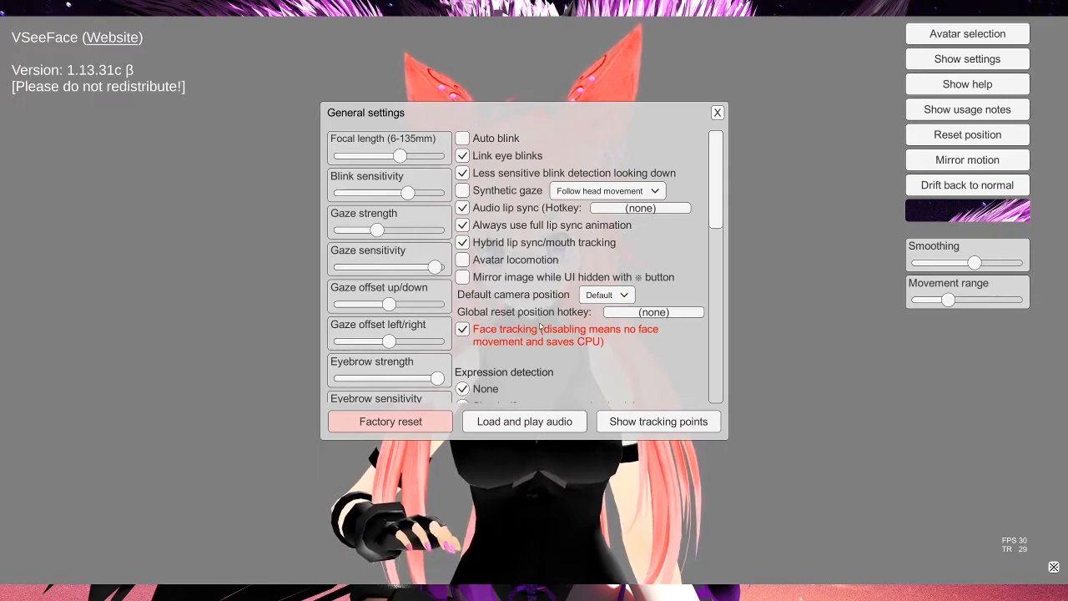
drag(476, 110, 126, 109)
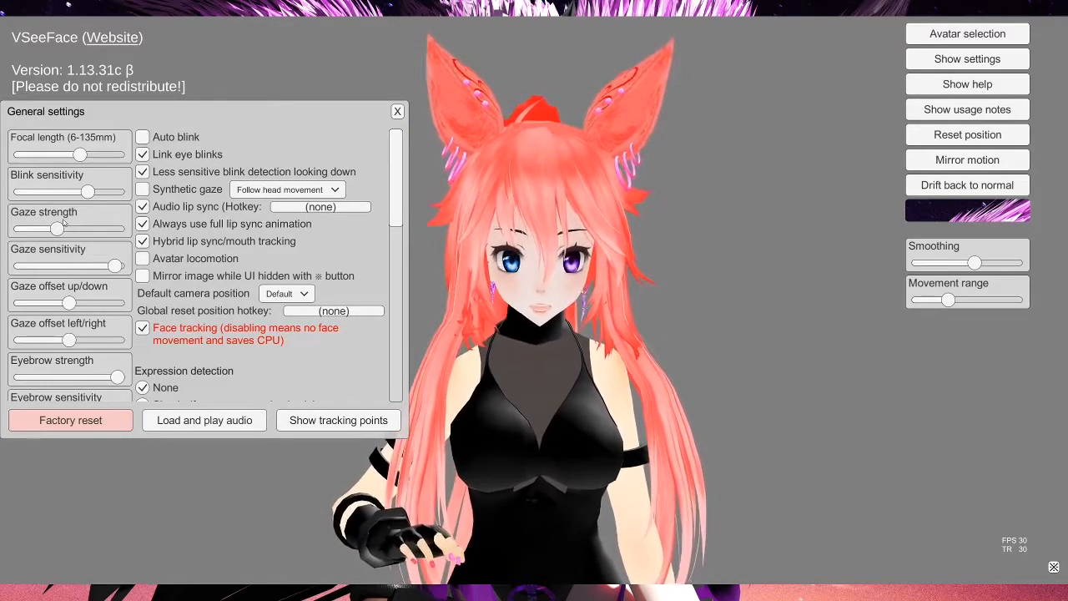
Step: Set Gaze strength to near maximum and lower Blink sensitivity to about the middle
drag(62, 227, 121, 229)
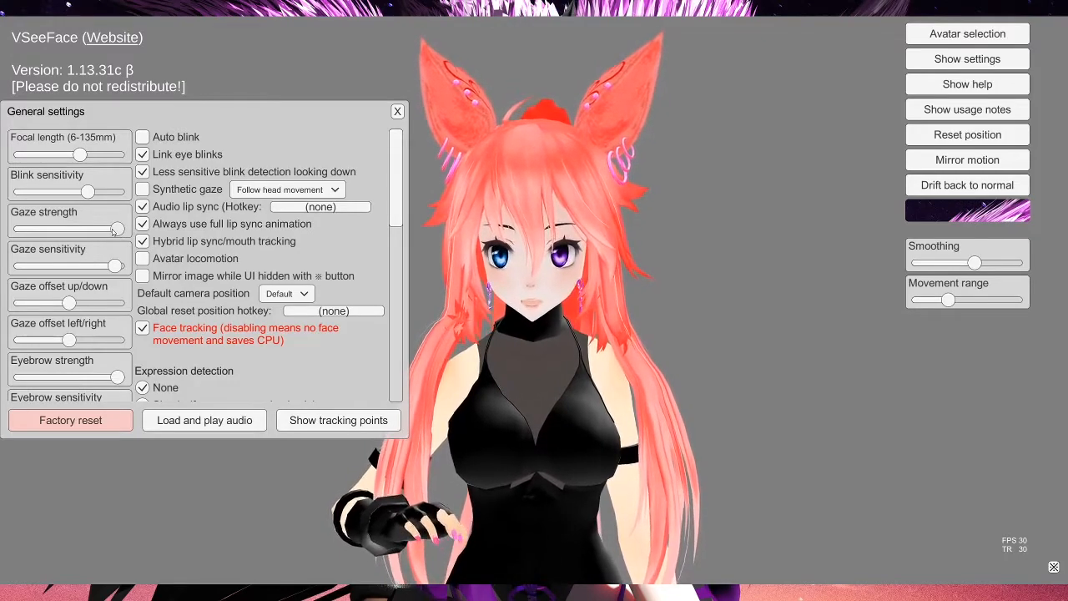
drag(113, 229, 15, 234)
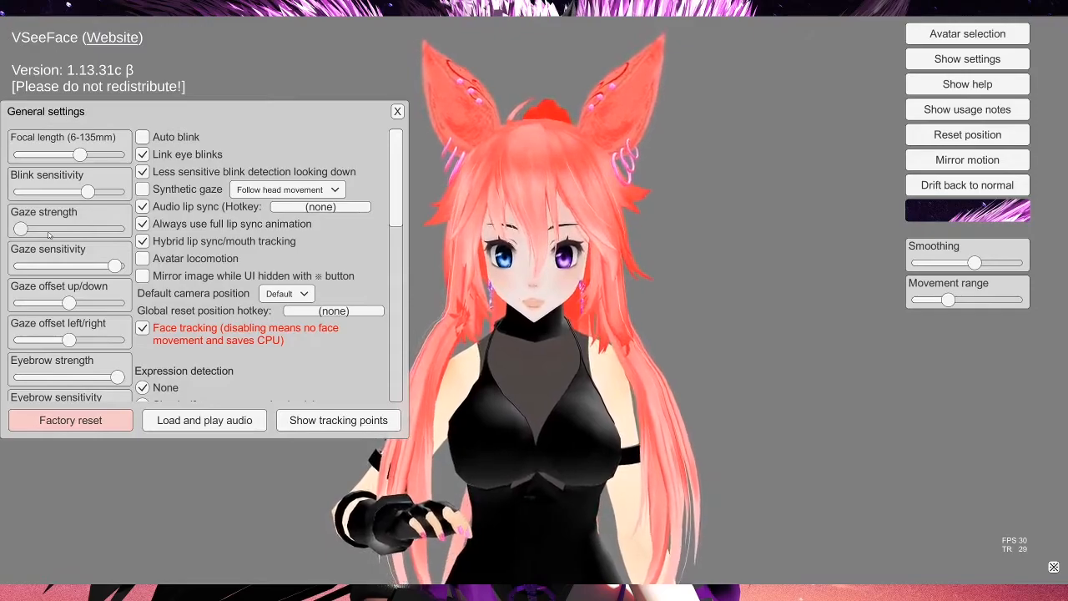
drag(28, 232, 114, 236)
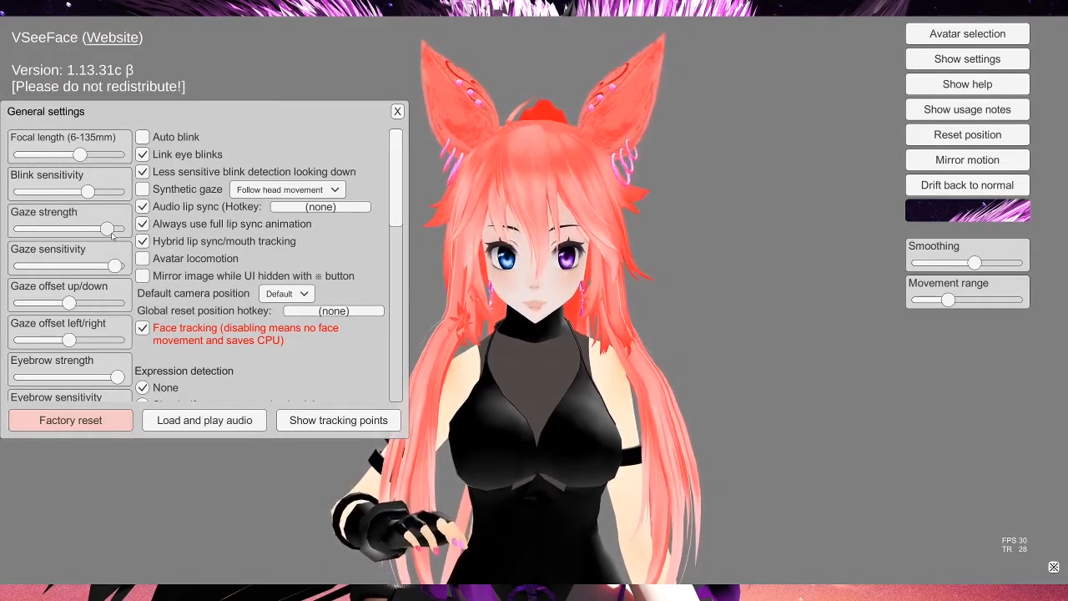
mouse_move(113, 236)
mouse_down()
mouse_move(125, 235)
mouse_move(104, 232)
mouse_up()
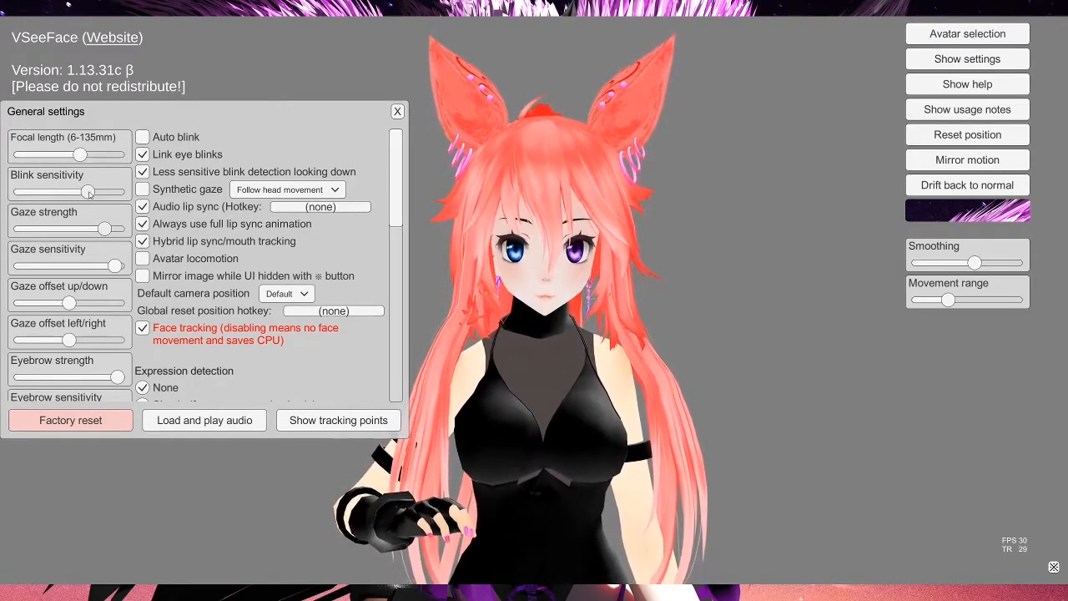
drag(88, 192, 67, 192)
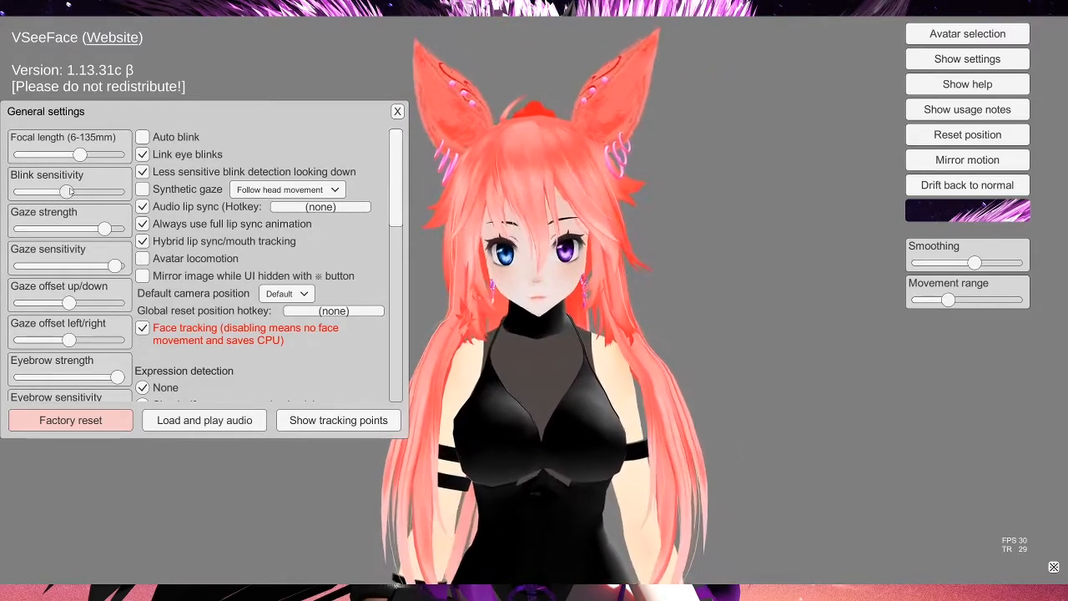
Step: Lower Blink sensitivity slightly further, and try toggling Link eye blinks and Less sensitive blink detection off and on
drag(71, 191, 54, 193)
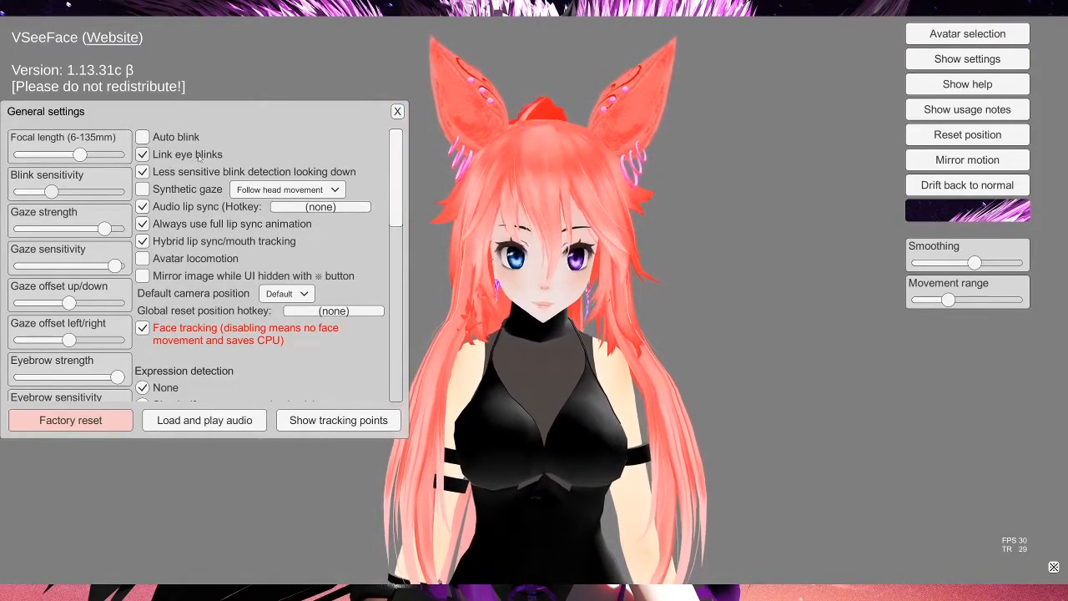
click(143, 156)
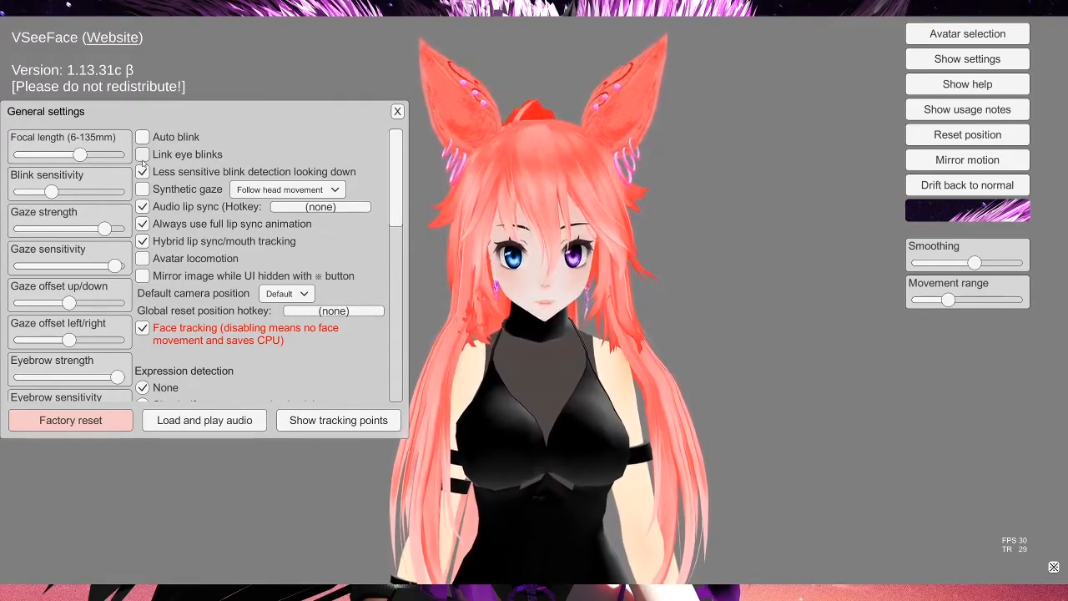
click(143, 155)
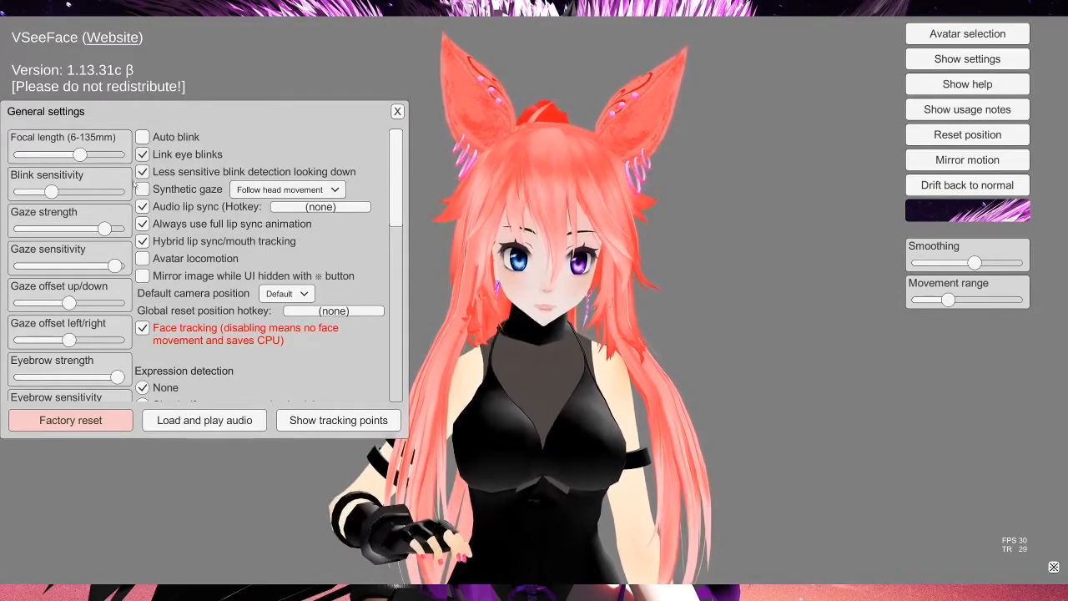
click(143, 173)
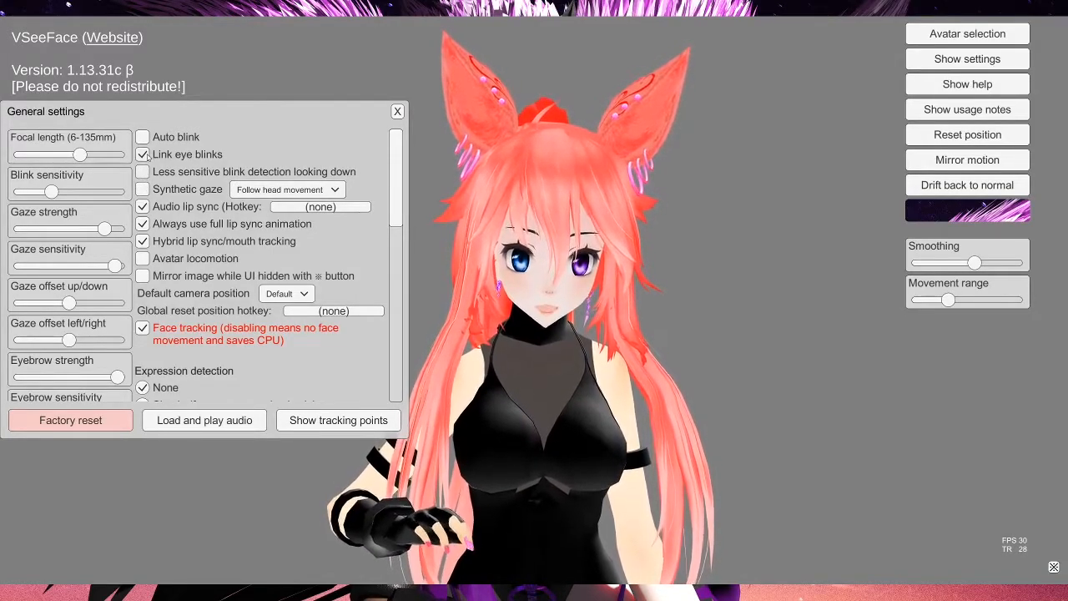
click(143, 155)
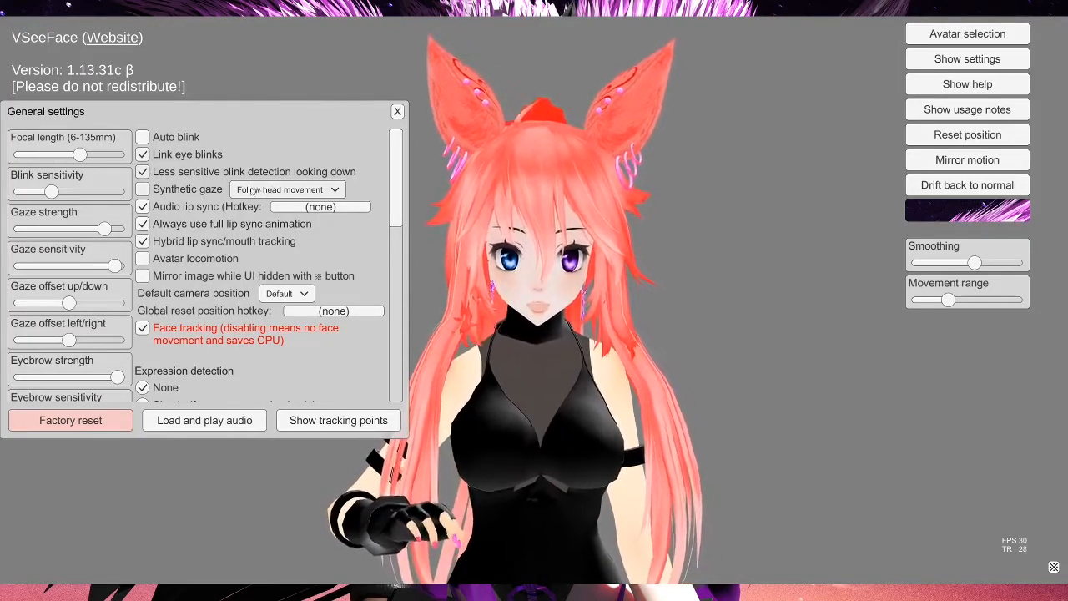
Step: Review the Synthetic gaze mode options without changing the selection
click(318, 192)
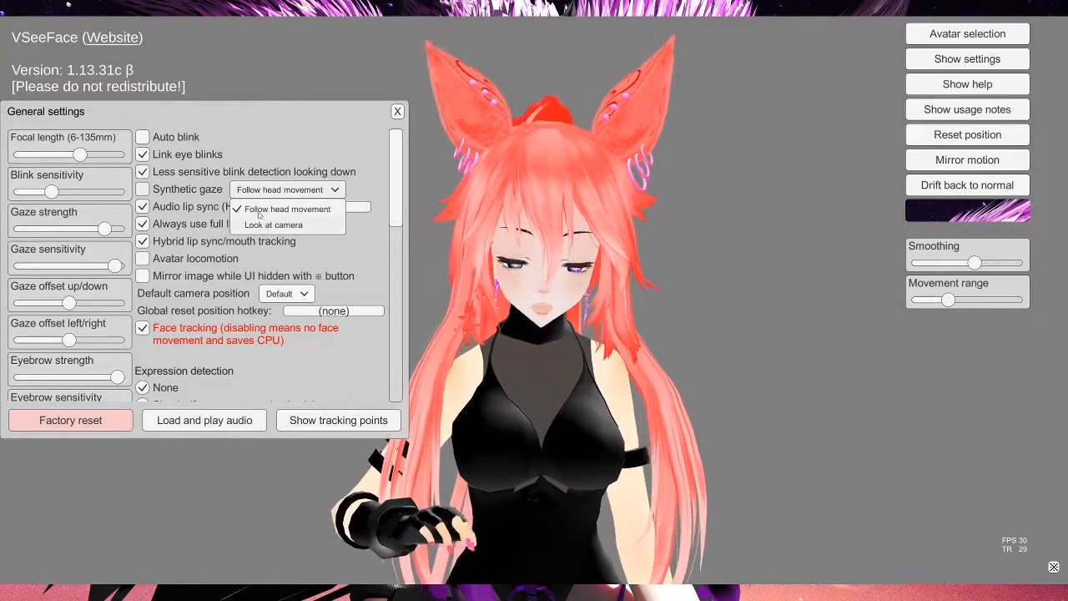
click(330, 191)
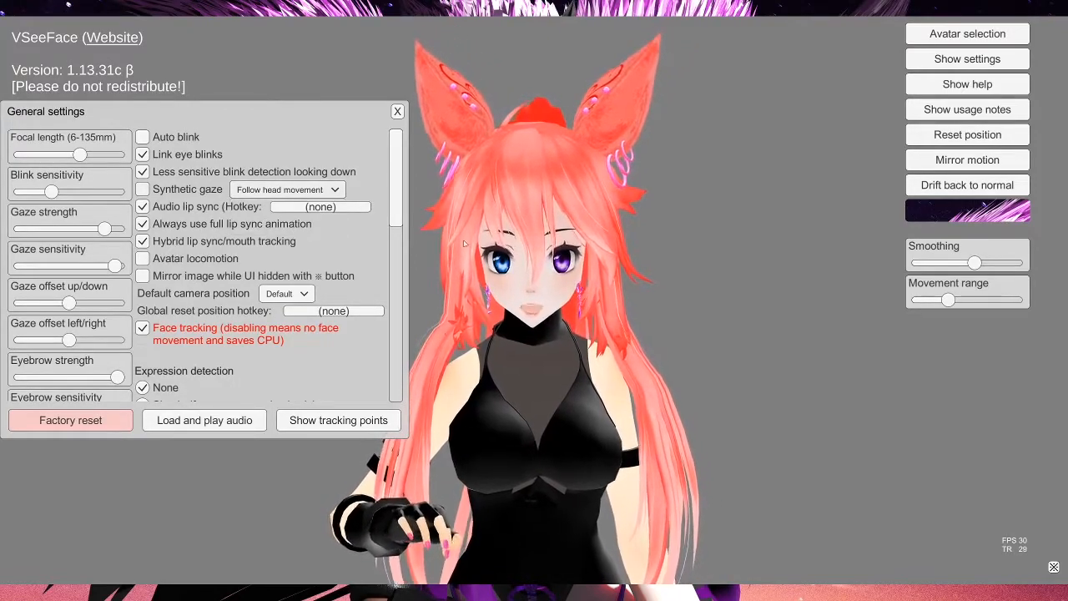
click(267, 191)
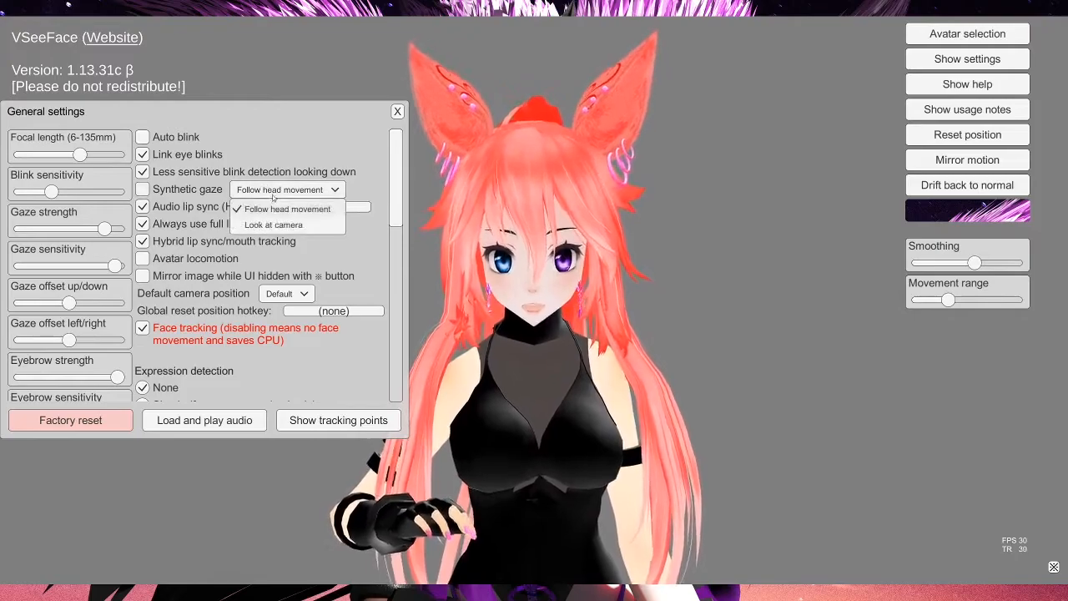
click(352, 160)
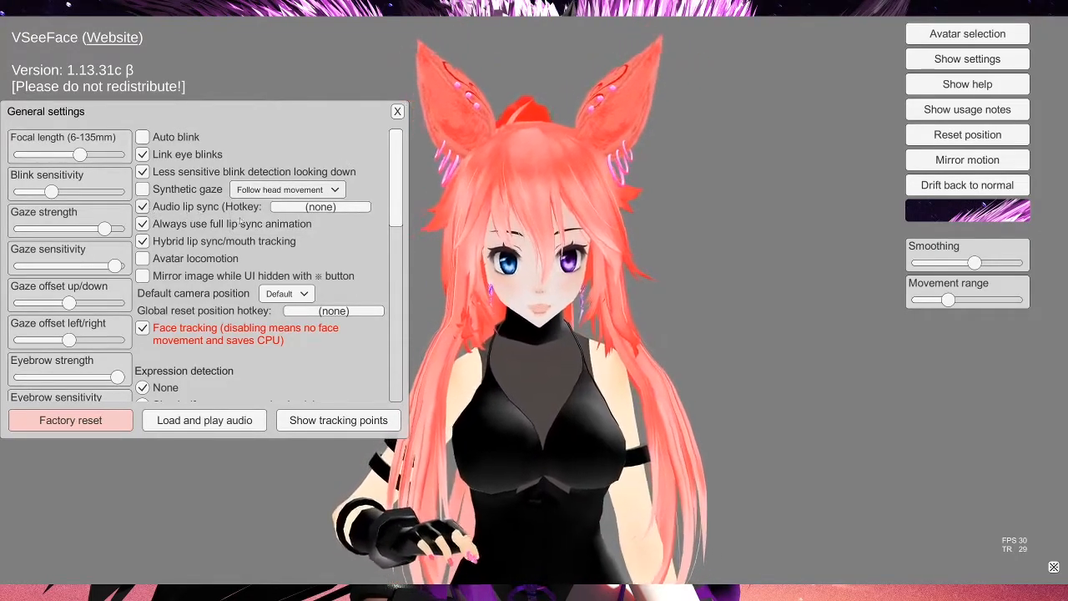
Step: Try toggling Audio lip sync and Avatar locomotion off and on, leaving both as they were
click(143, 207)
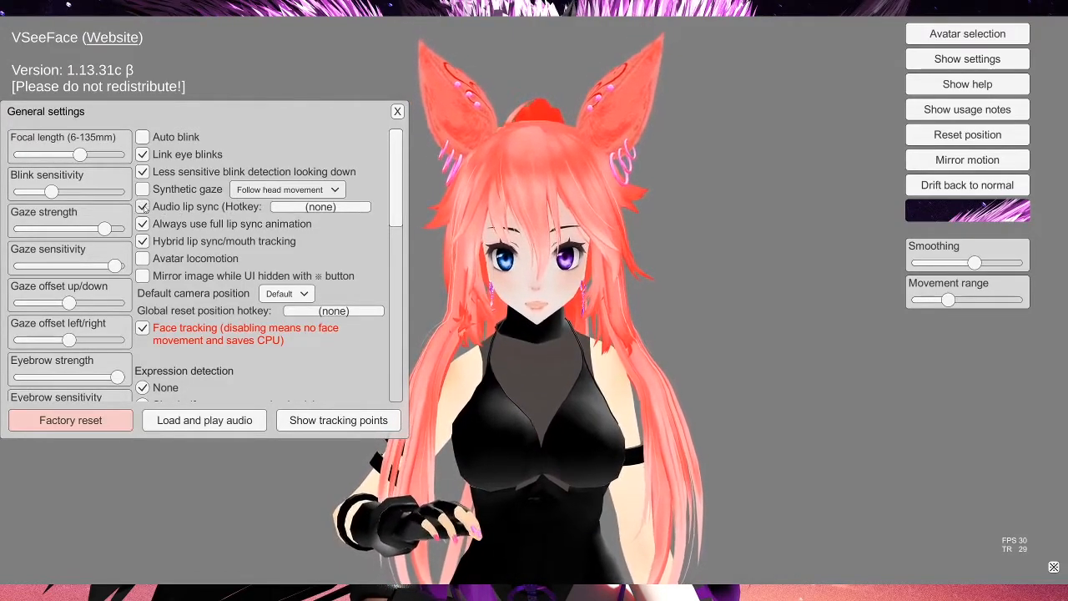
click(143, 206)
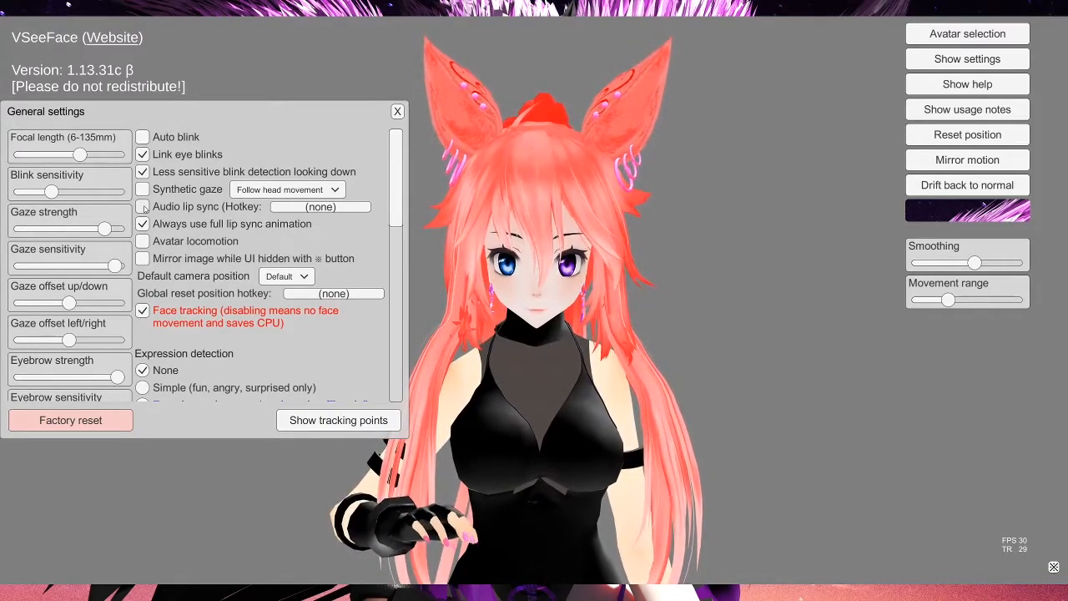
click(143, 207)
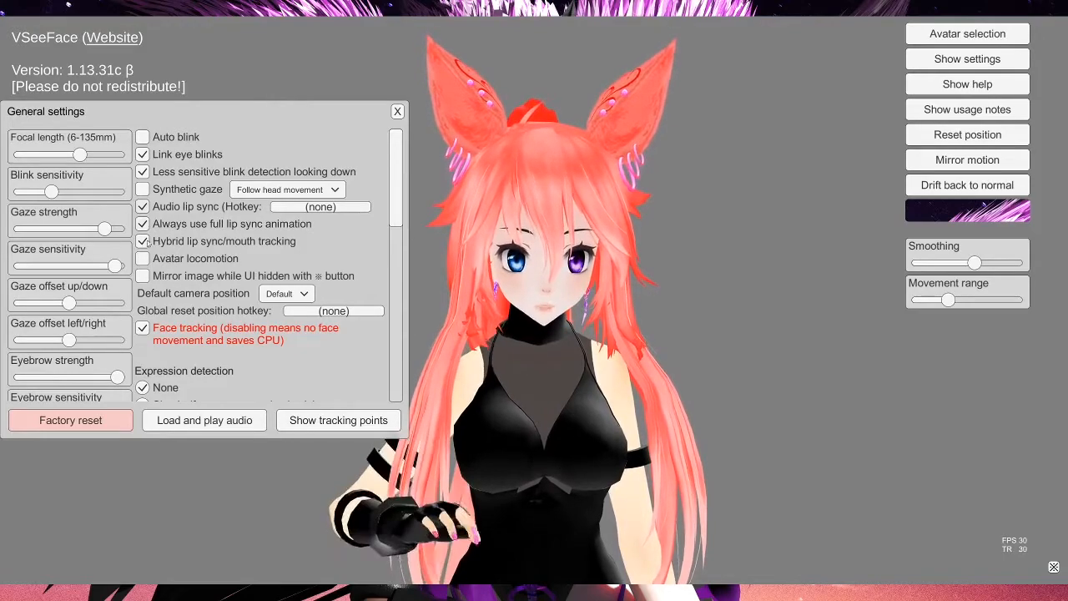
click(142, 258)
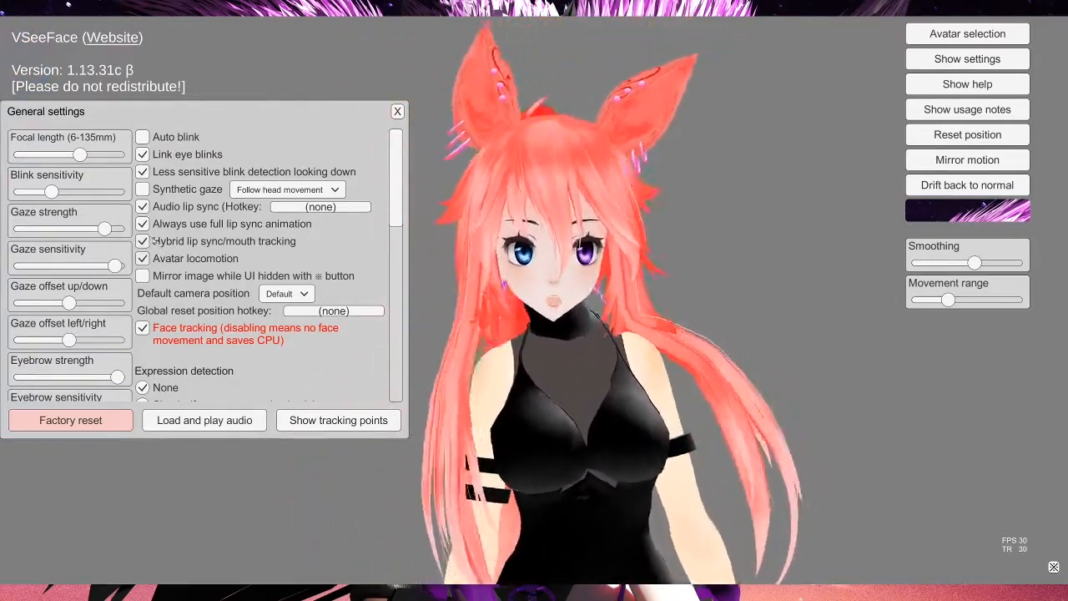
click(141, 260)
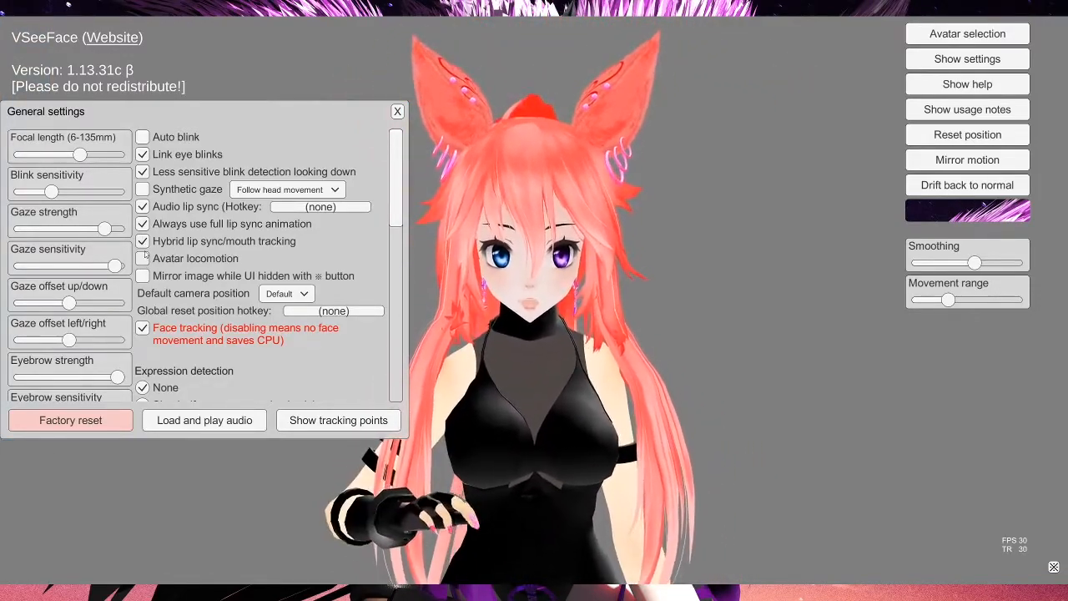
click(142, 261)
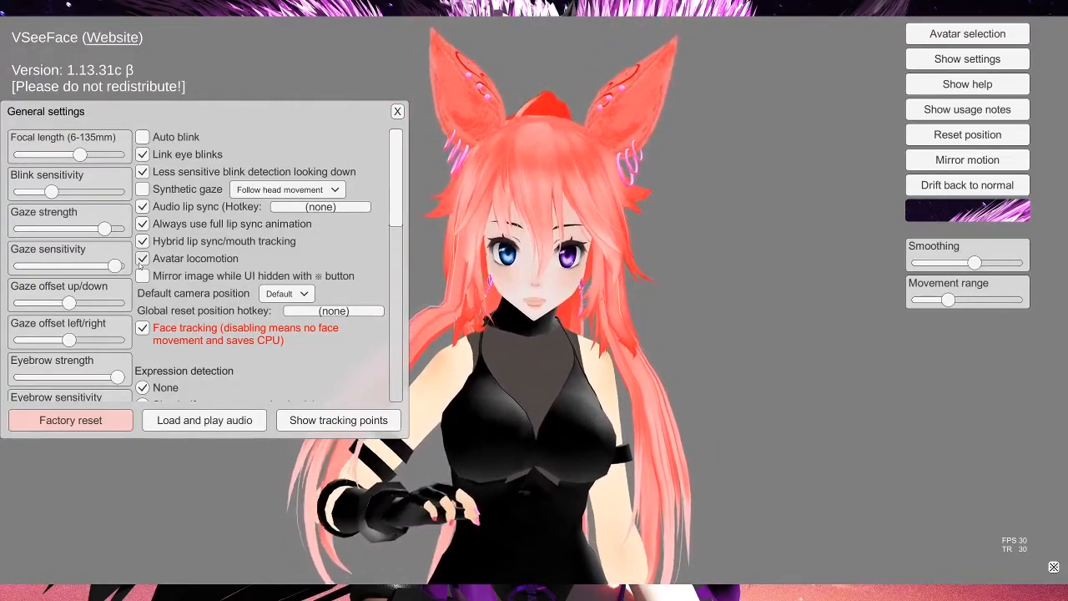
click(142, 260)
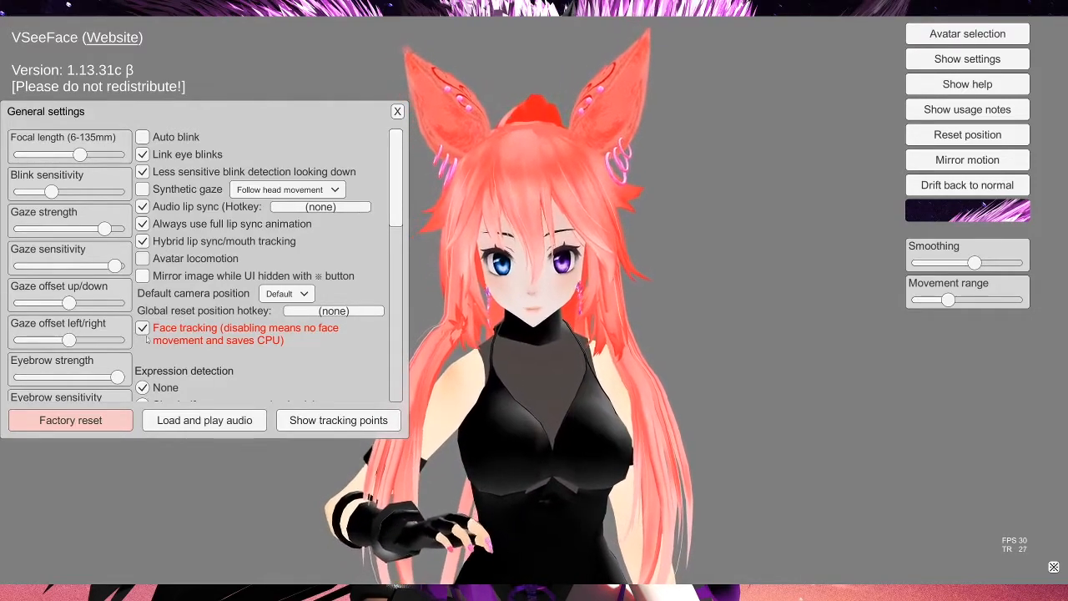
Step: Switch expression detection to Experimental expression detection and record the Neutral expression
scroll(209, 317, down, 2)
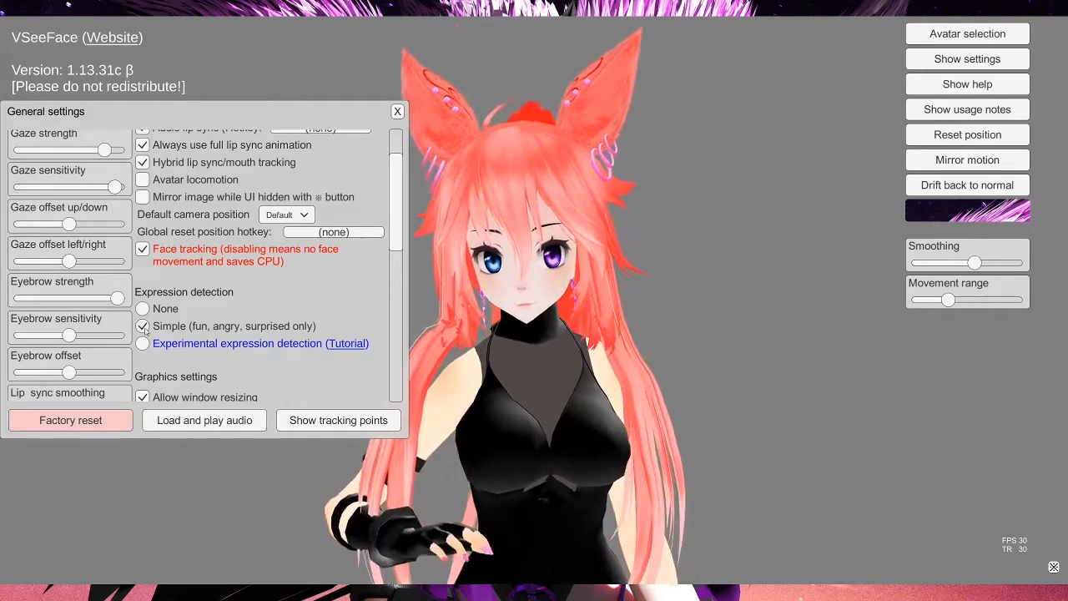
click(143, 343)
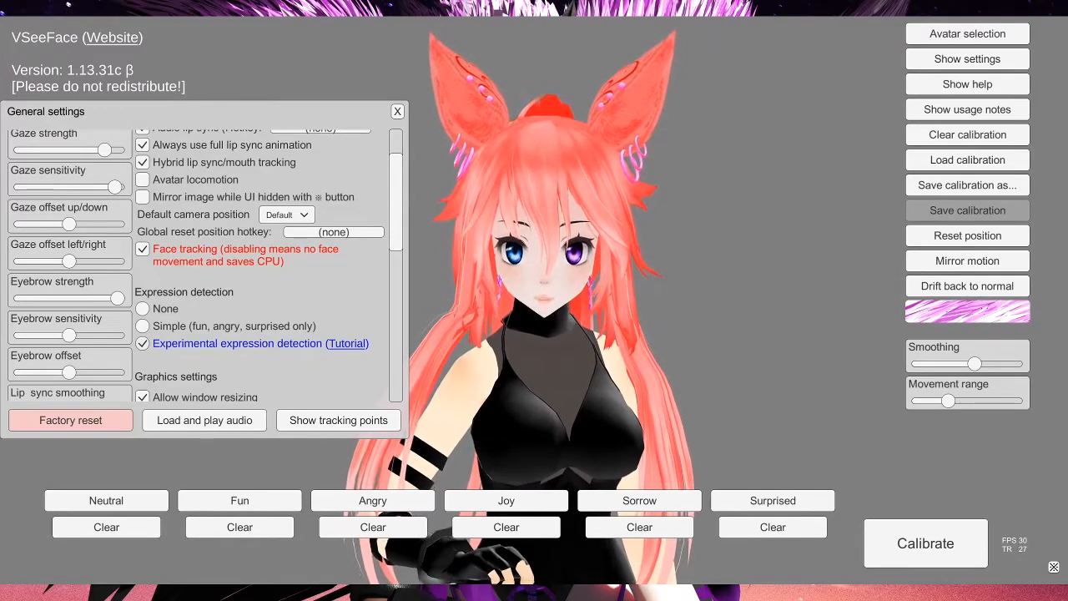
click(130, 501)
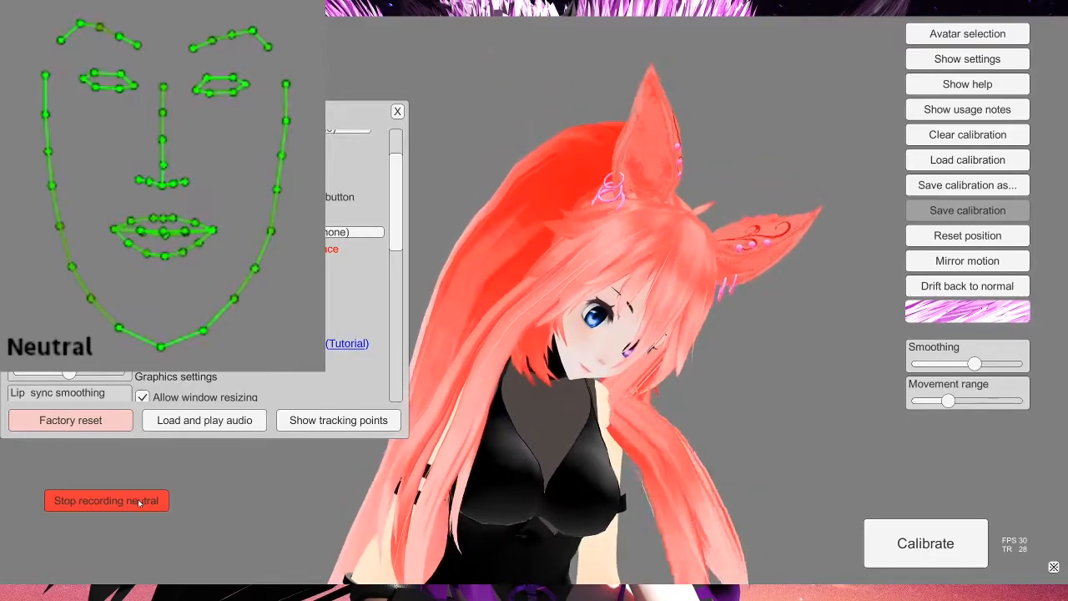
click(140, 501)
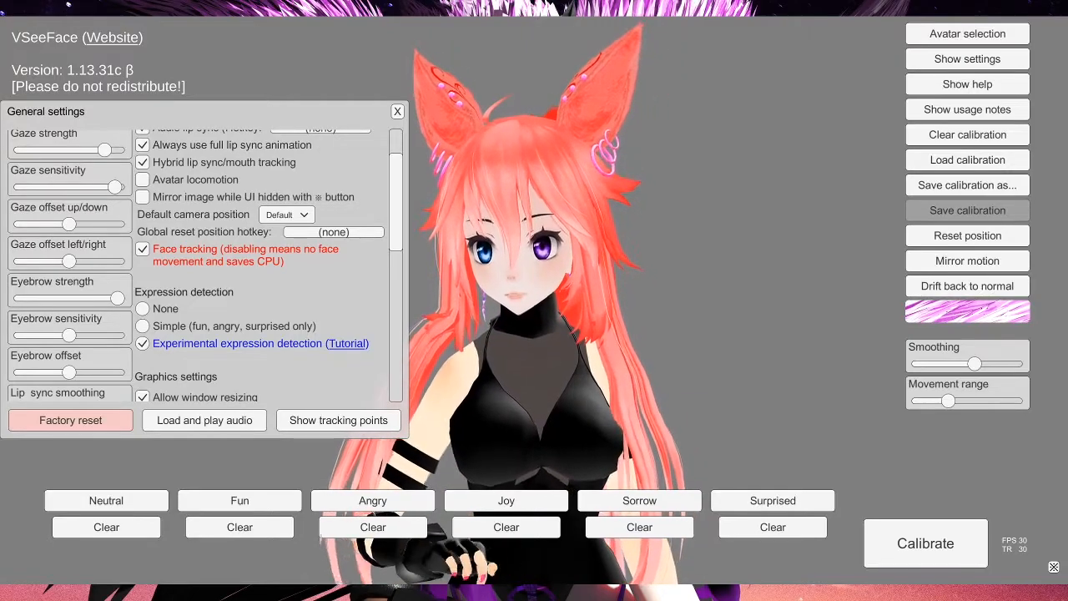
Step: Record the Fun expression for expression detection
click(967, 59)
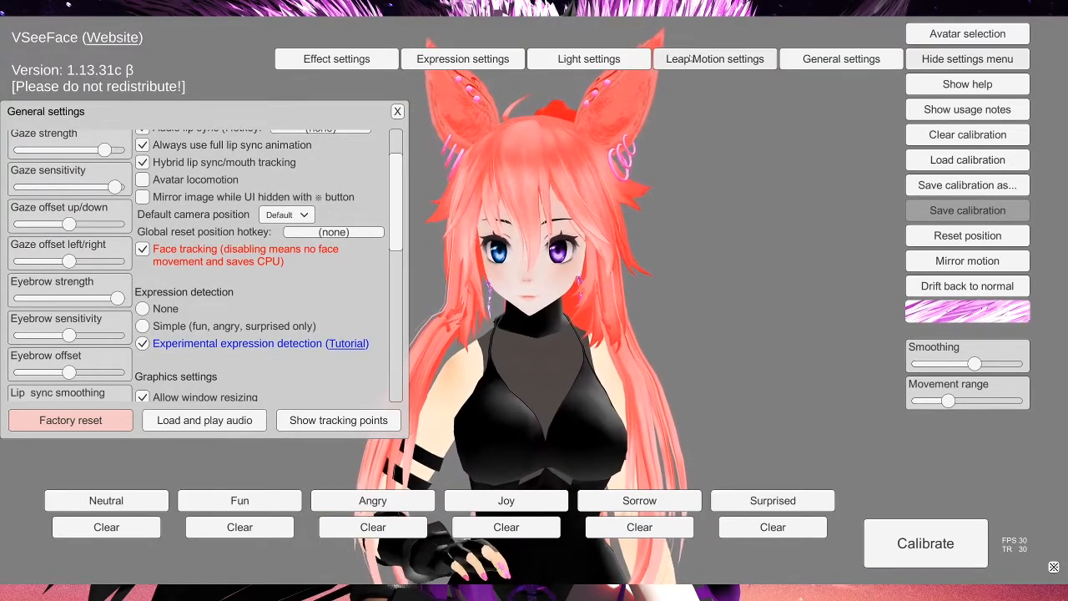
click(689, 59)
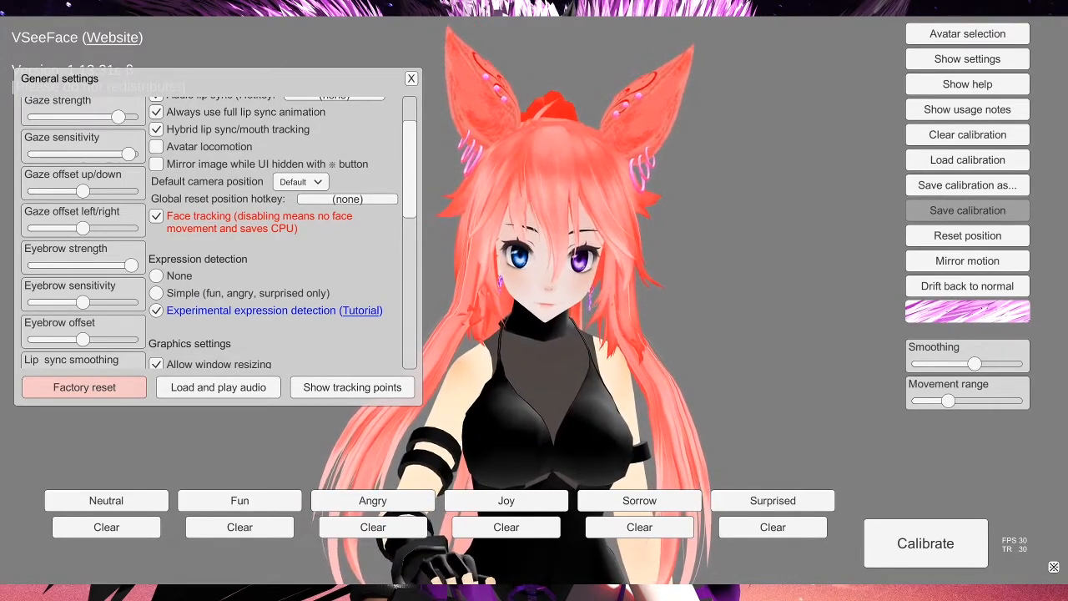
click(246, 503)
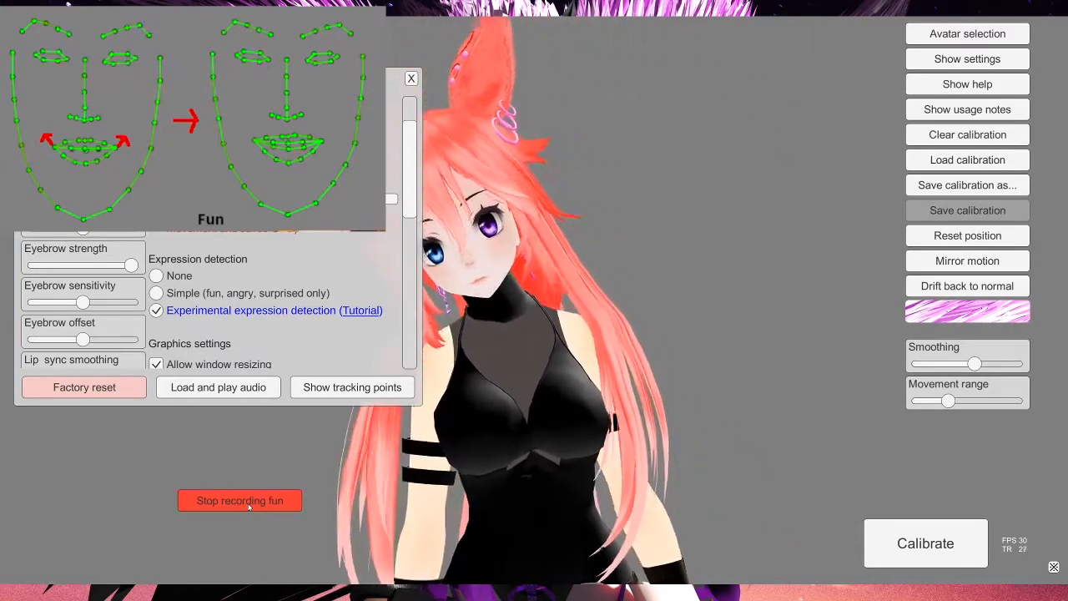
click(241, 500)
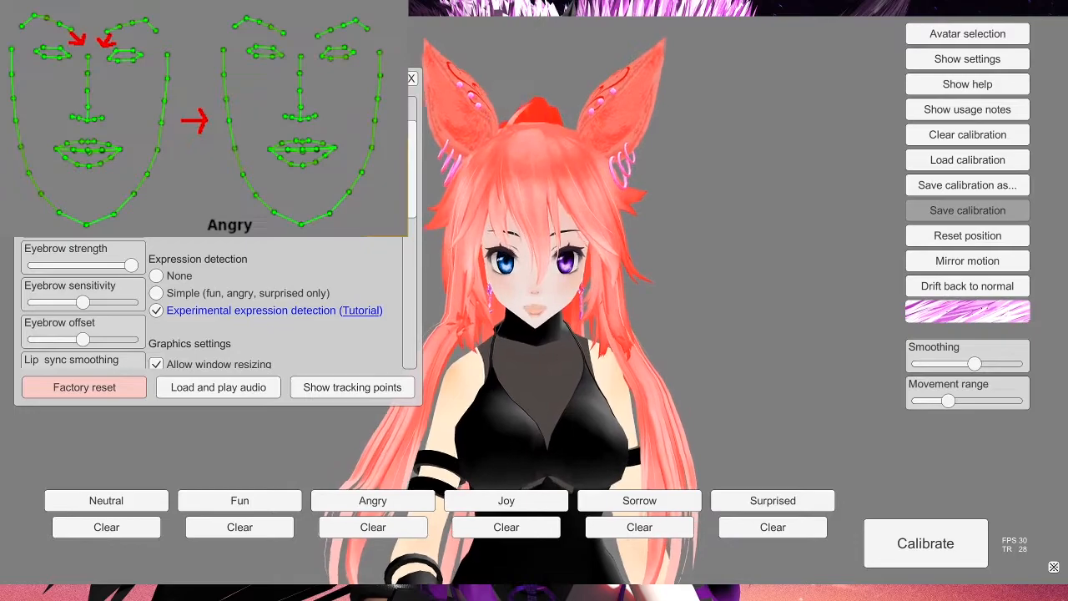
Step: Record the Angry and Joy expressions for expression detection
click(390, 502)
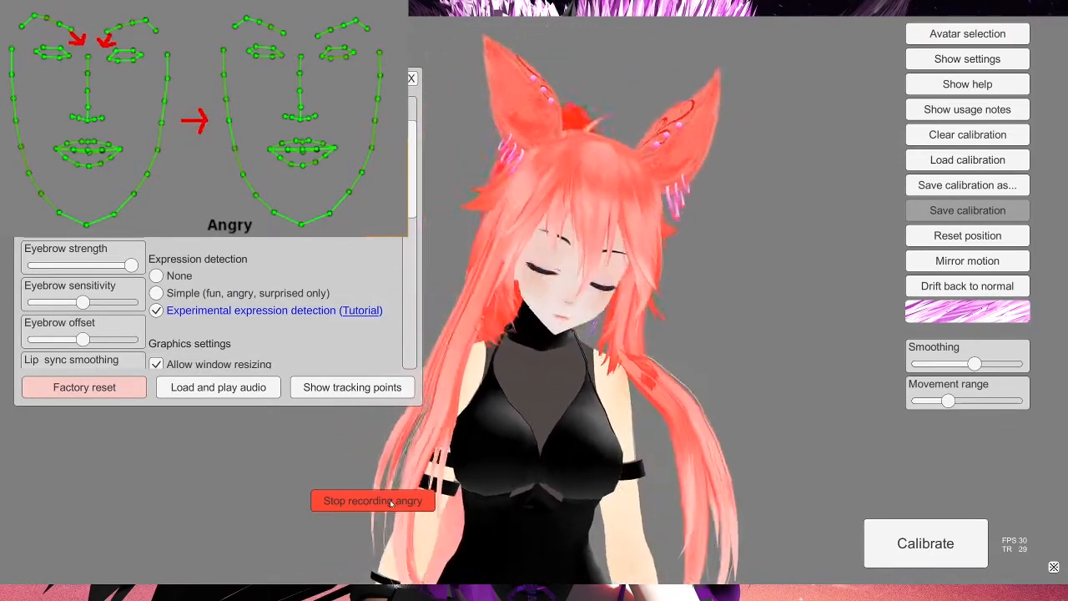
click(390, 501)
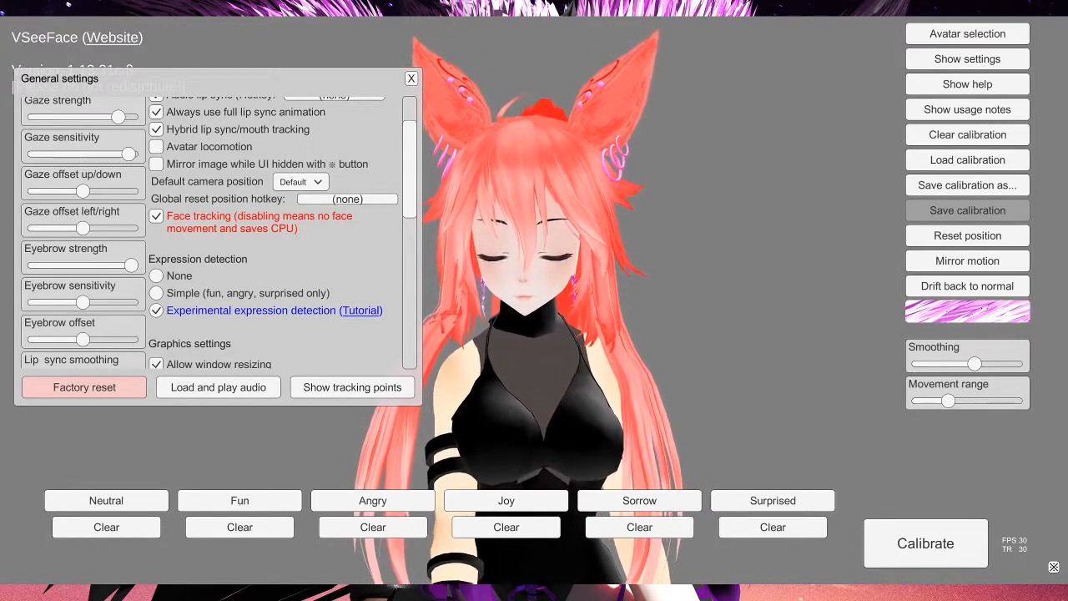
click(517, 500)
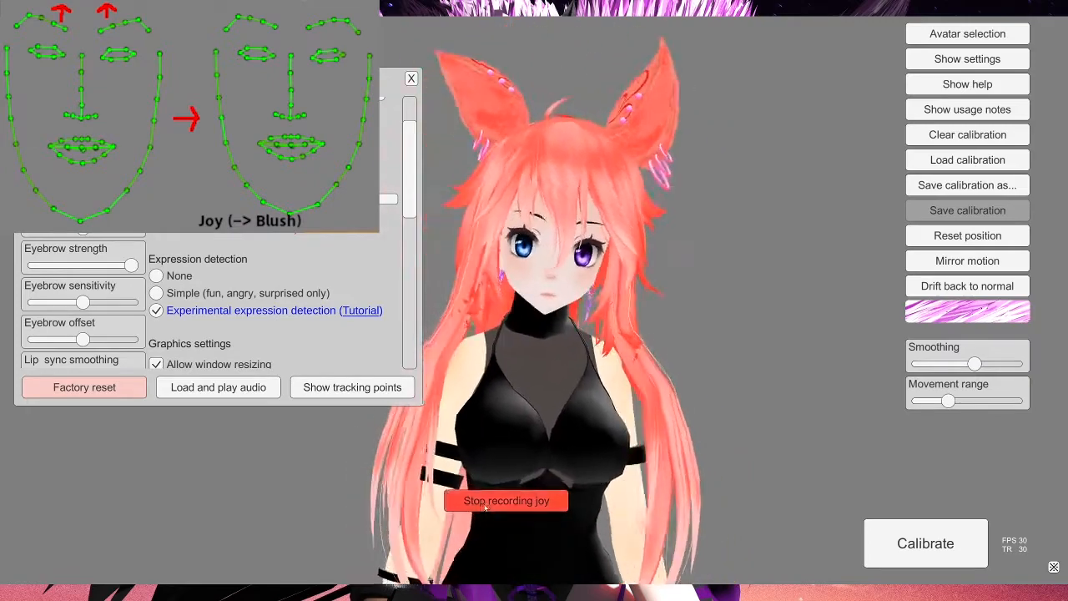
click(509, 501)
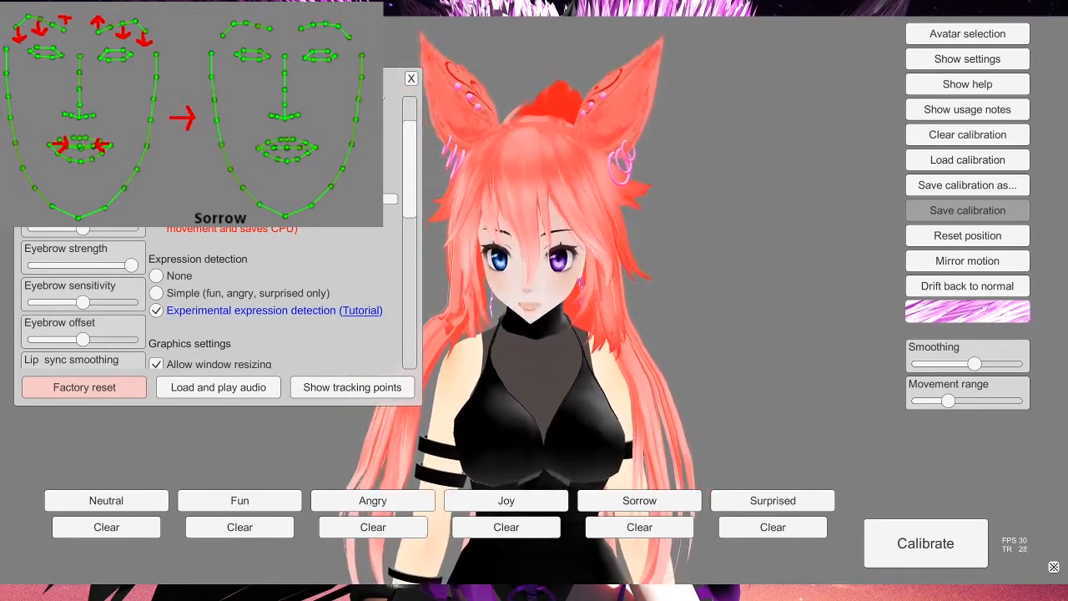
Step: Record the Sorrow and Surprised expressions for expression detection
click(653, 502)
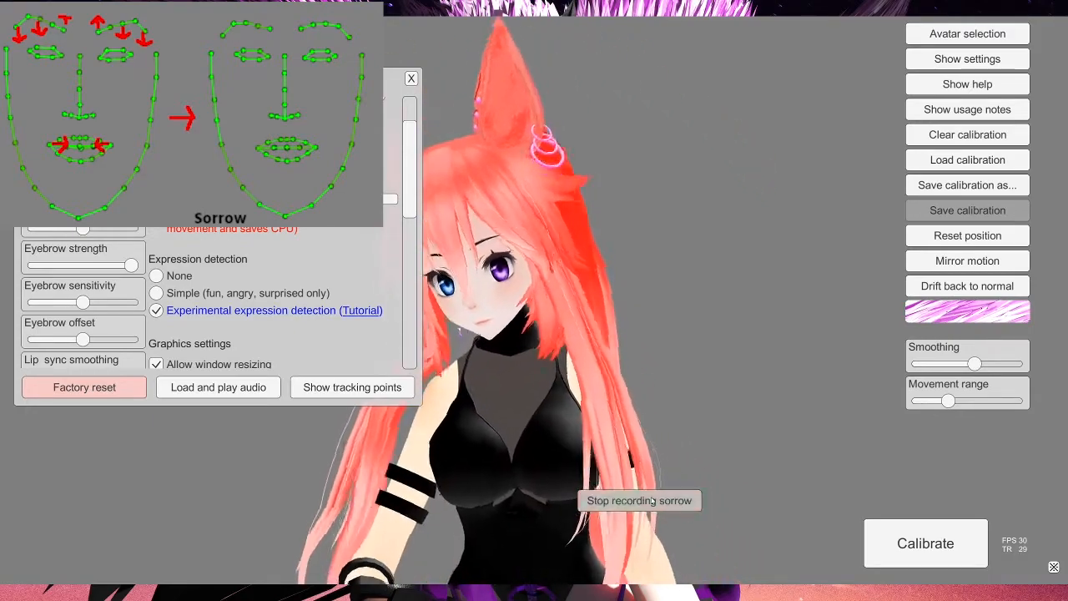
click(651, 501)
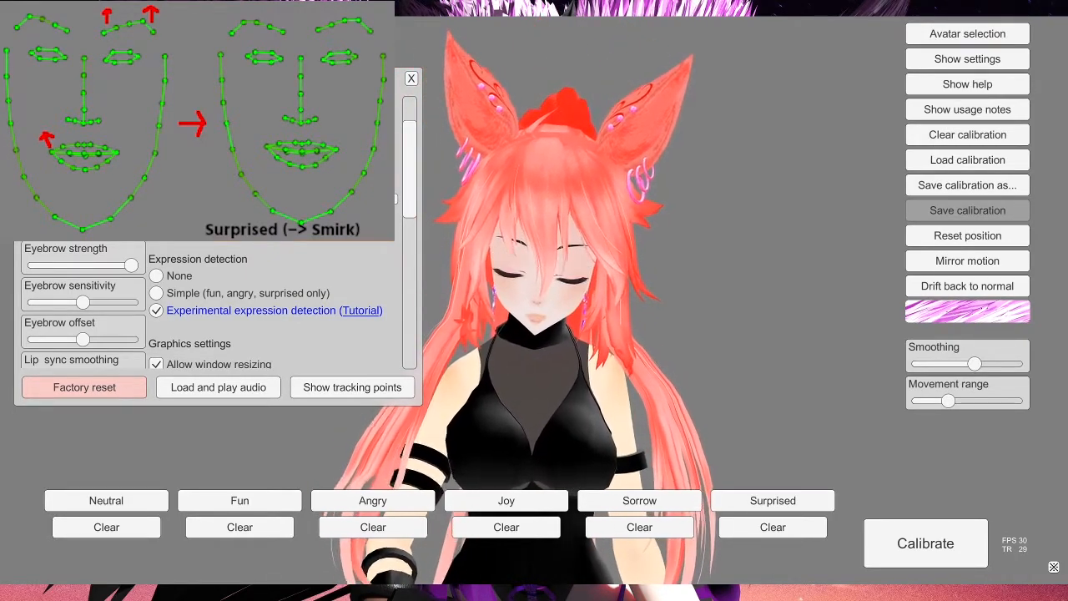
click(760, 501)
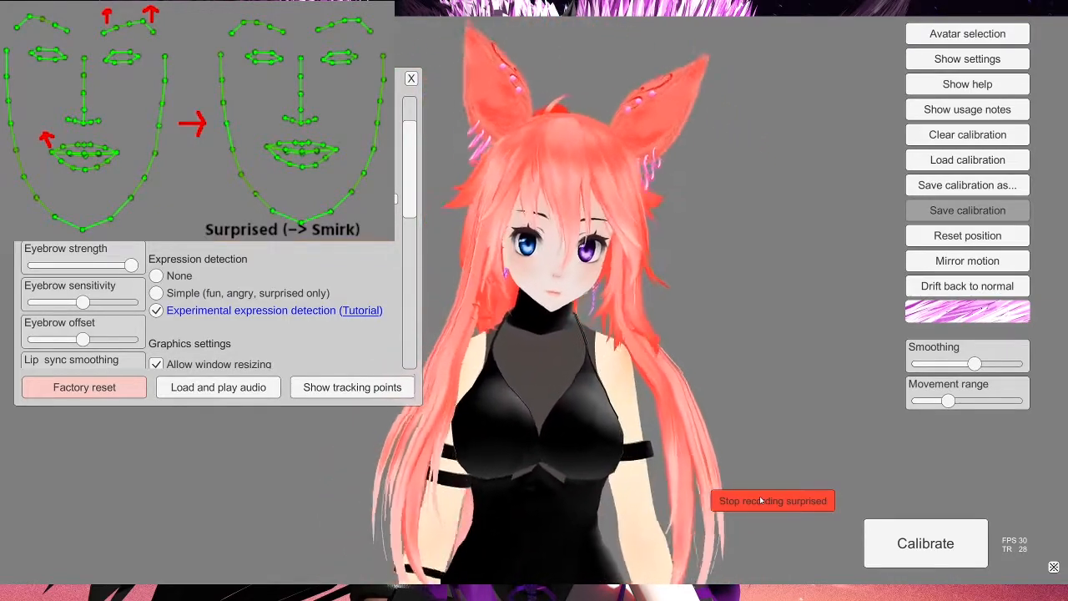
click(761, 500)
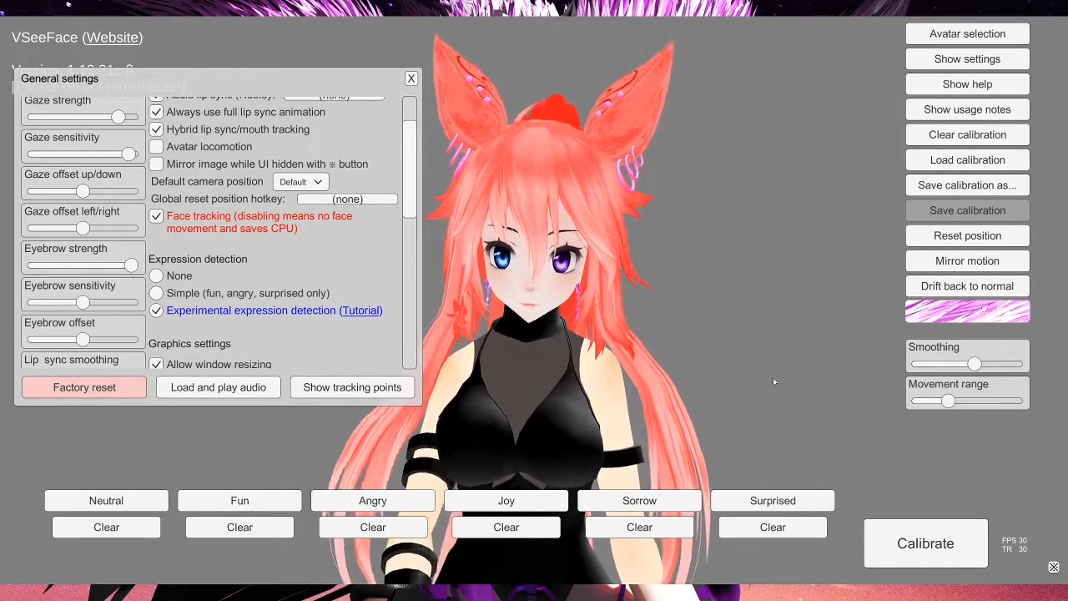
Step: Calibrate expression detection from the recorded expressions
click(940, 544)
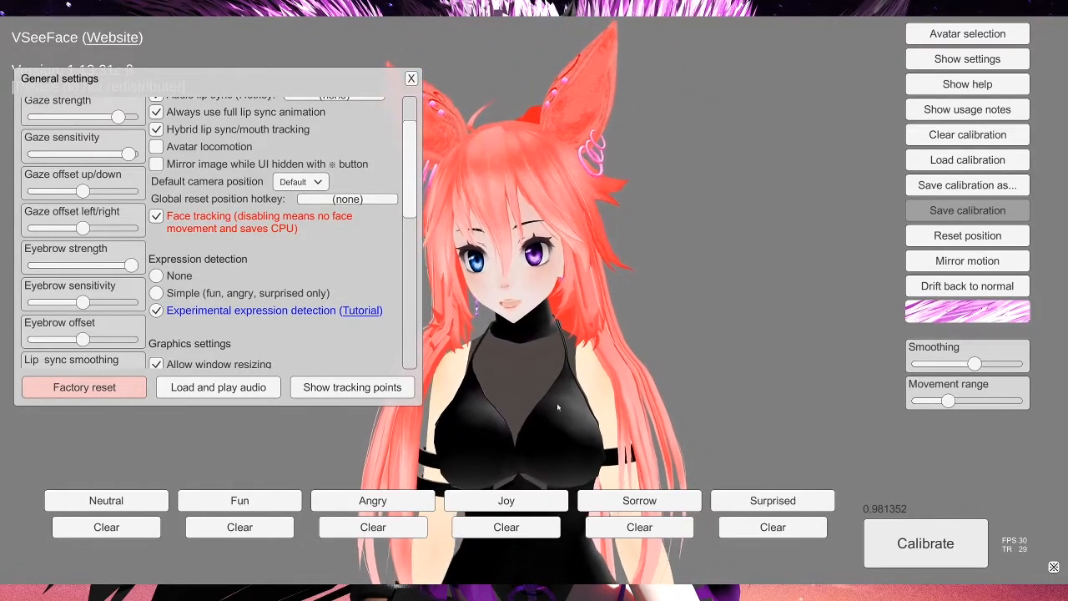
click(944, 162)
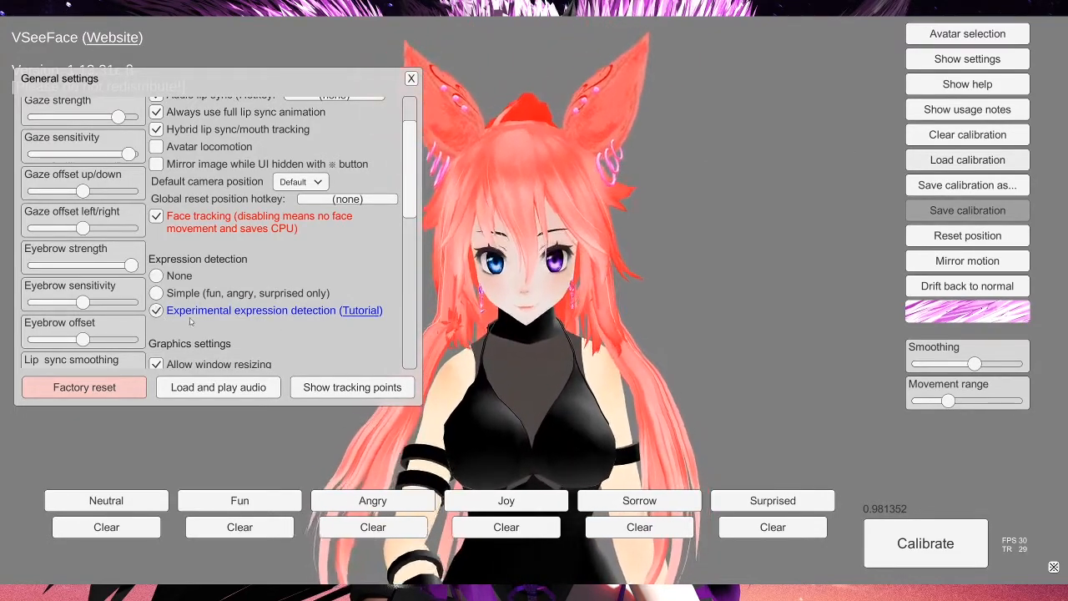
scroll(191, 322, down, 3)
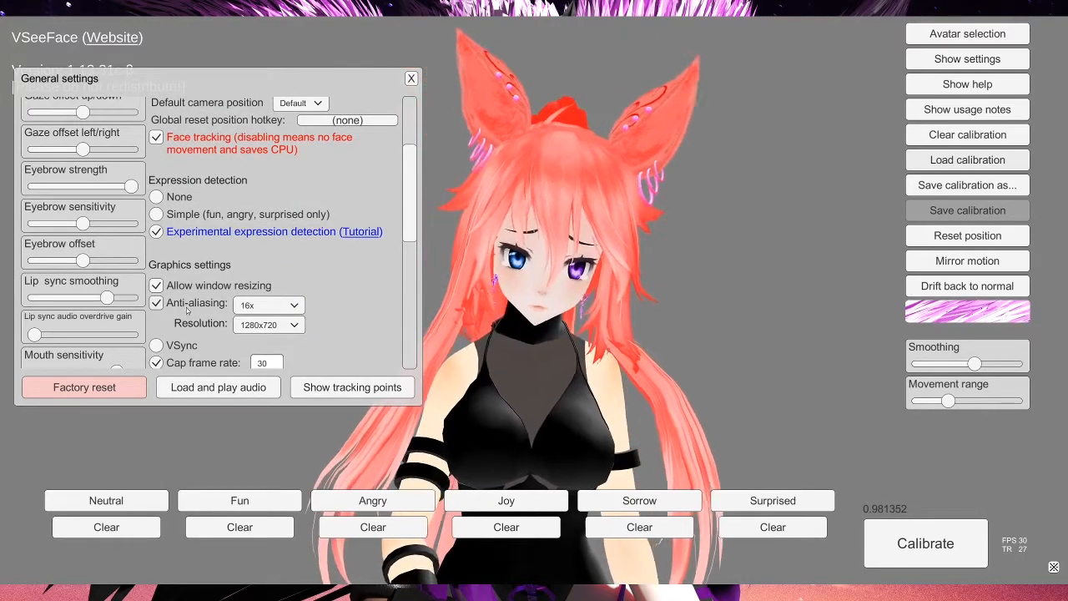
Step: Set expression detection to None in the general settings
scroll(187, 309, up, 6)
scroll(92, 267, down, 7)
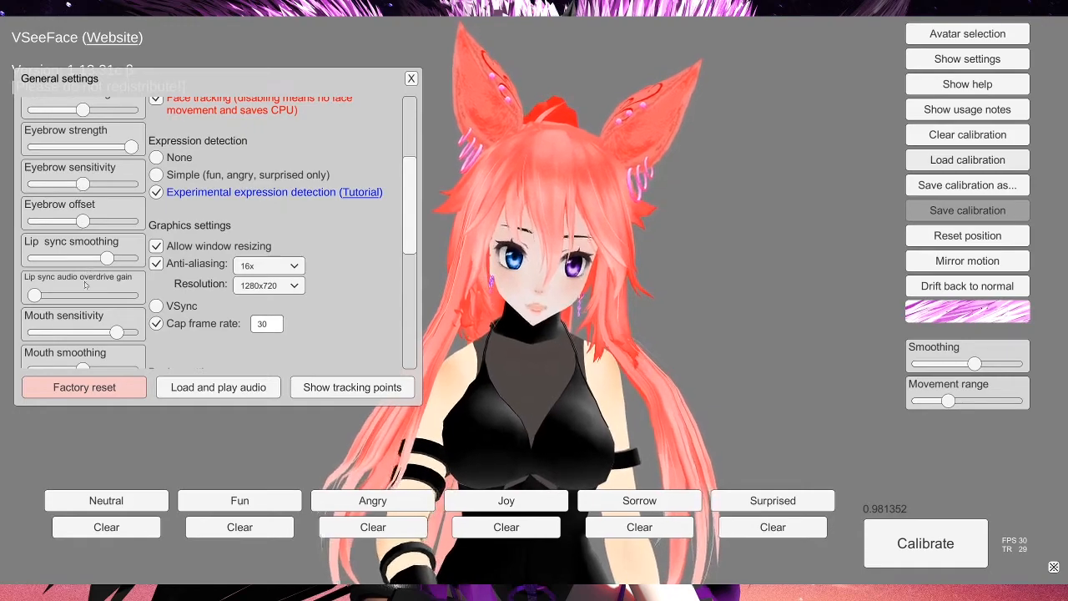
scroll(84, 281, down, 4)
scroll(55, 290, down, 3)
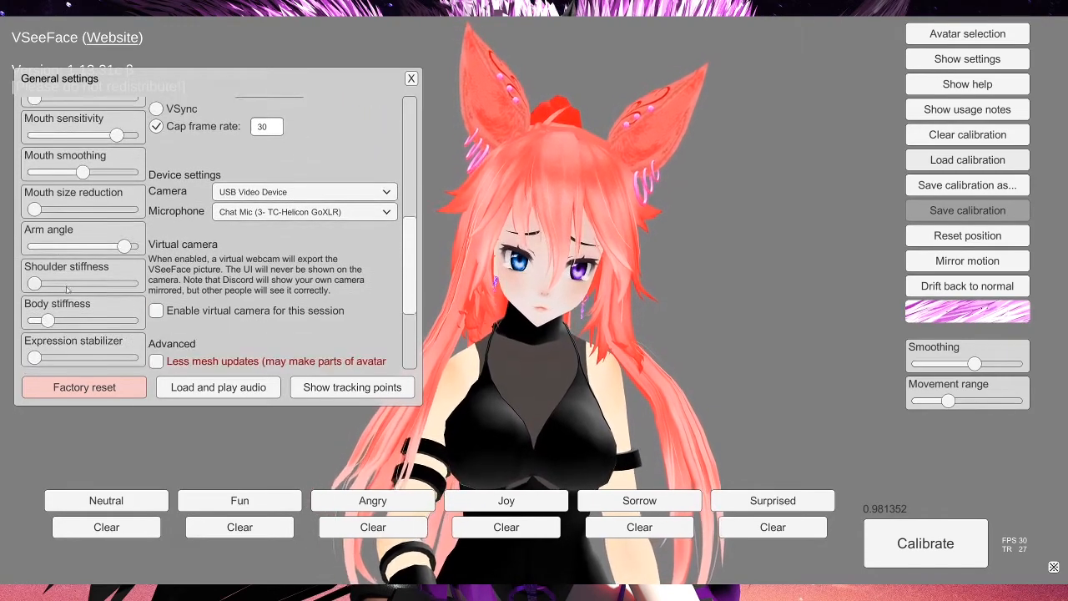
scroll(67, 289, down, 3)
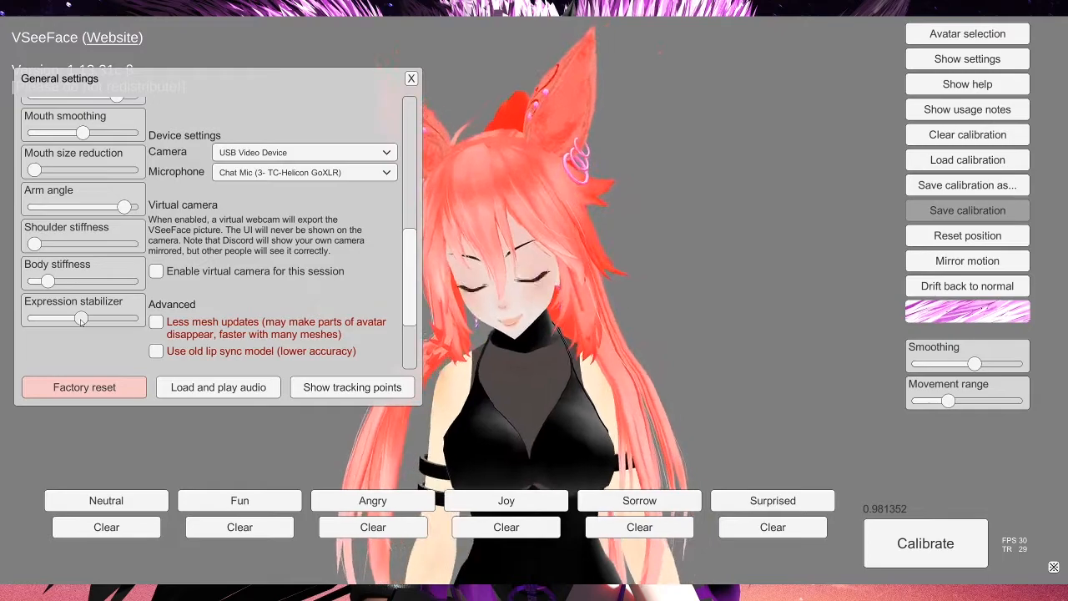
scroll(387, 284, up, 5)
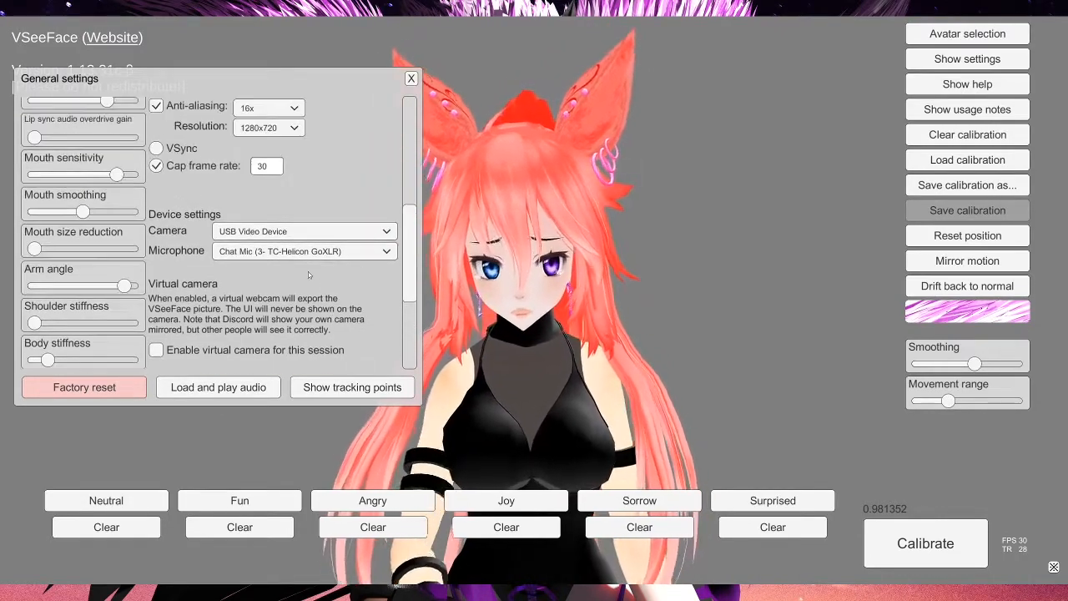
scroll(190, 217, up, 2)
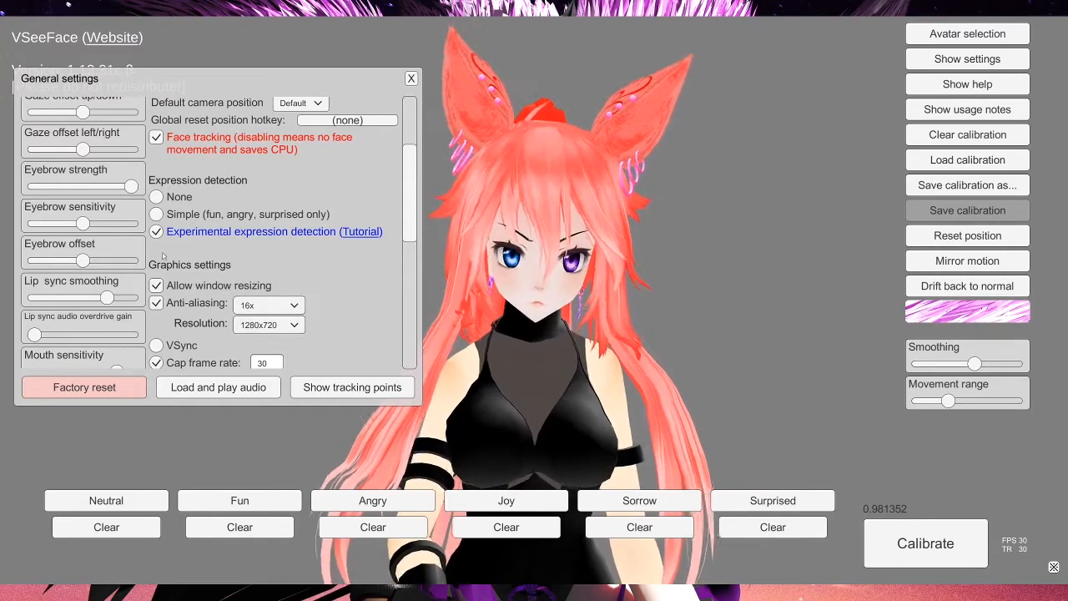
click(156, 198)
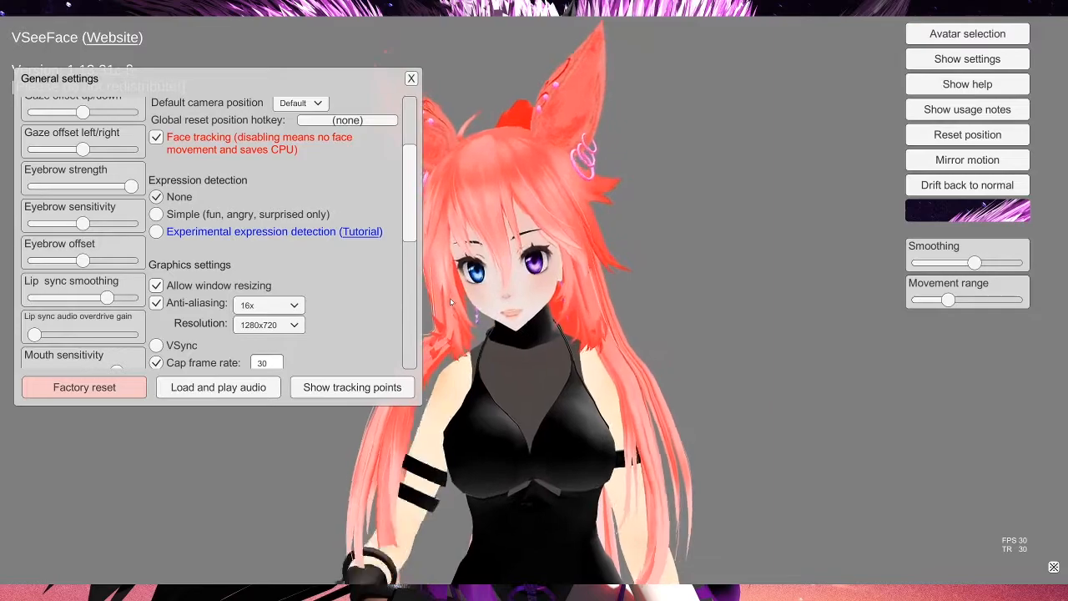
Step: Try the 2x and Really nice anti-aliasing options, ending with anti-aliasing set to 16x
scroll(199, 199, down, 3)
scroll(197, 197, up, 3)
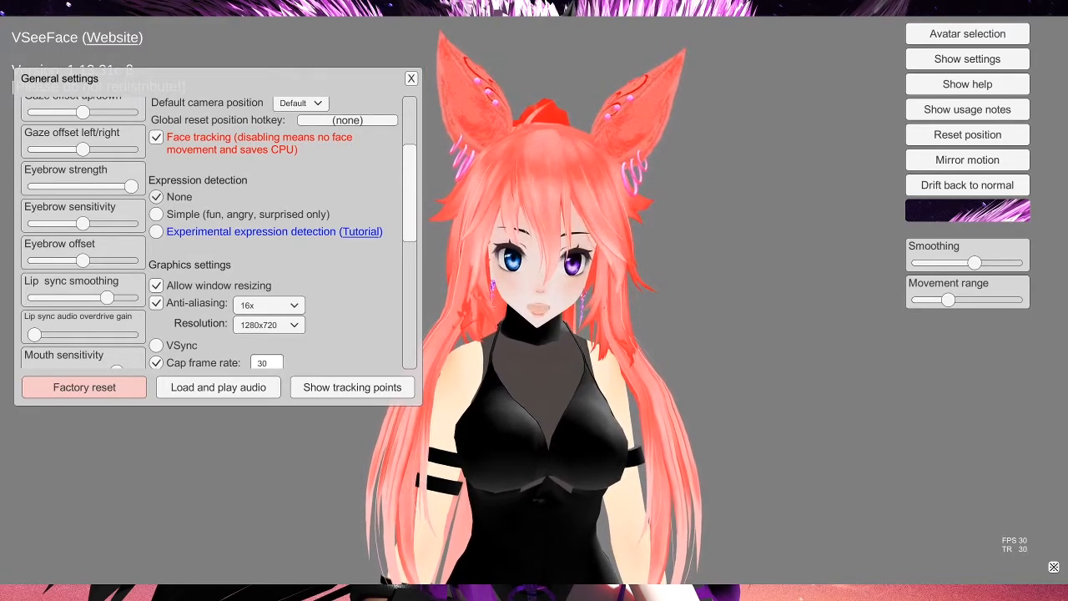
click(265, 306)
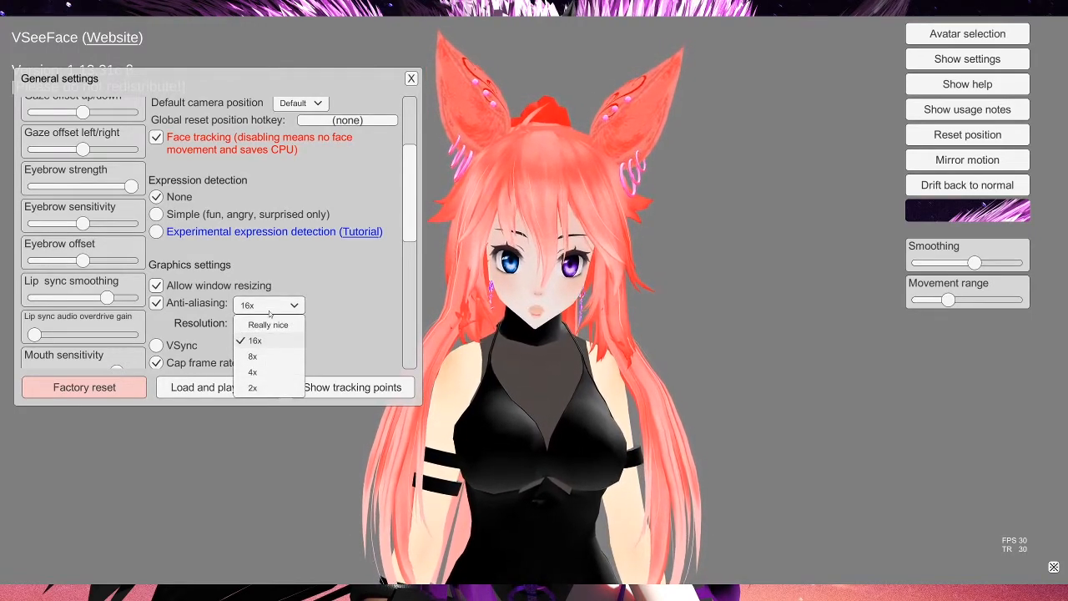
click(273, 390)
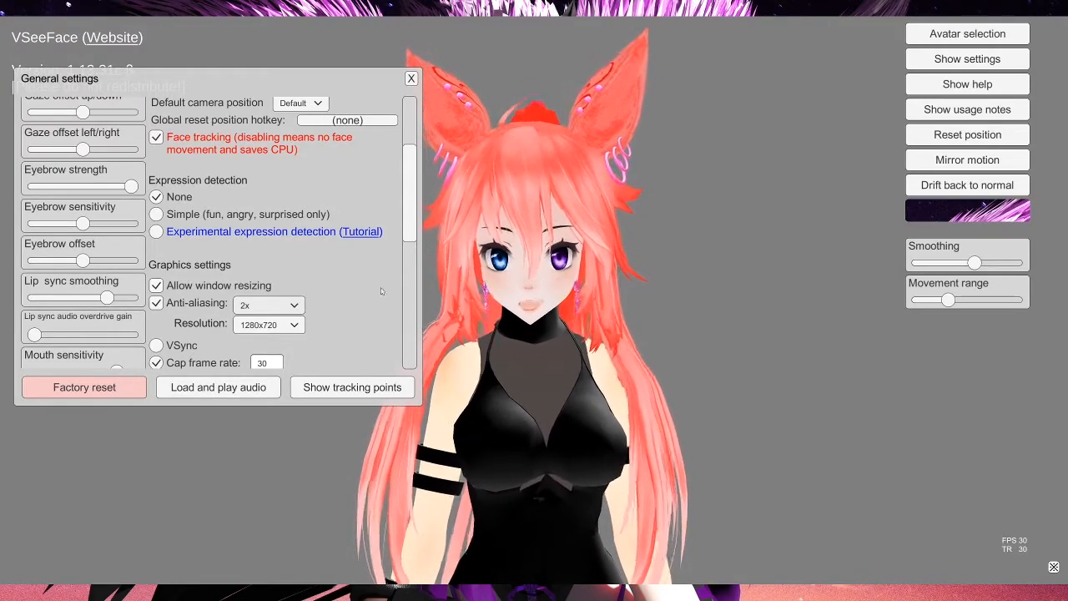
click(261, 305)
click(263, 324)
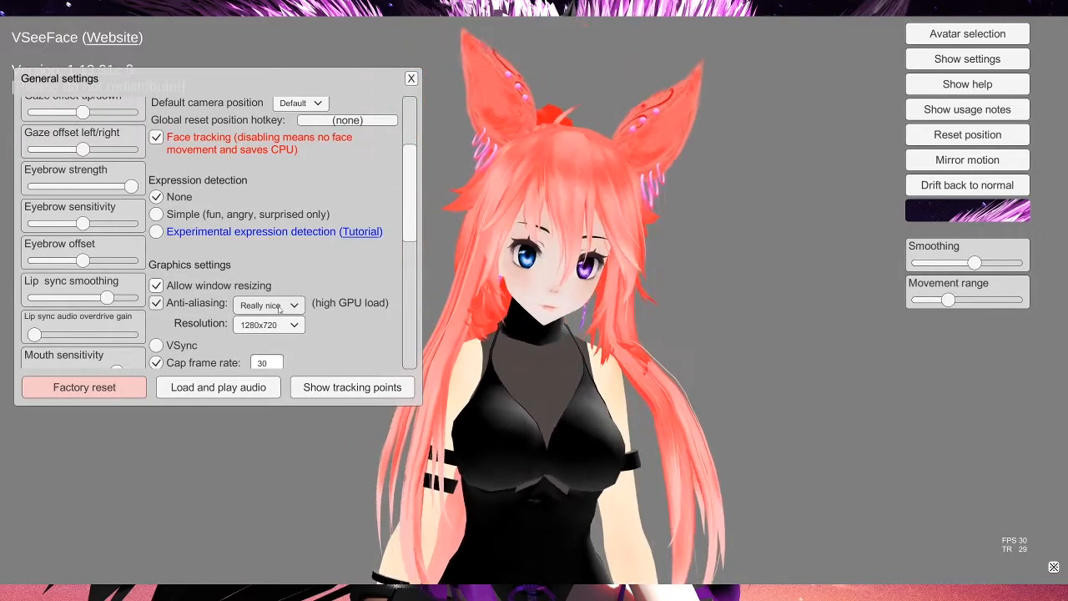
click(280, 307)
click(250, 367)
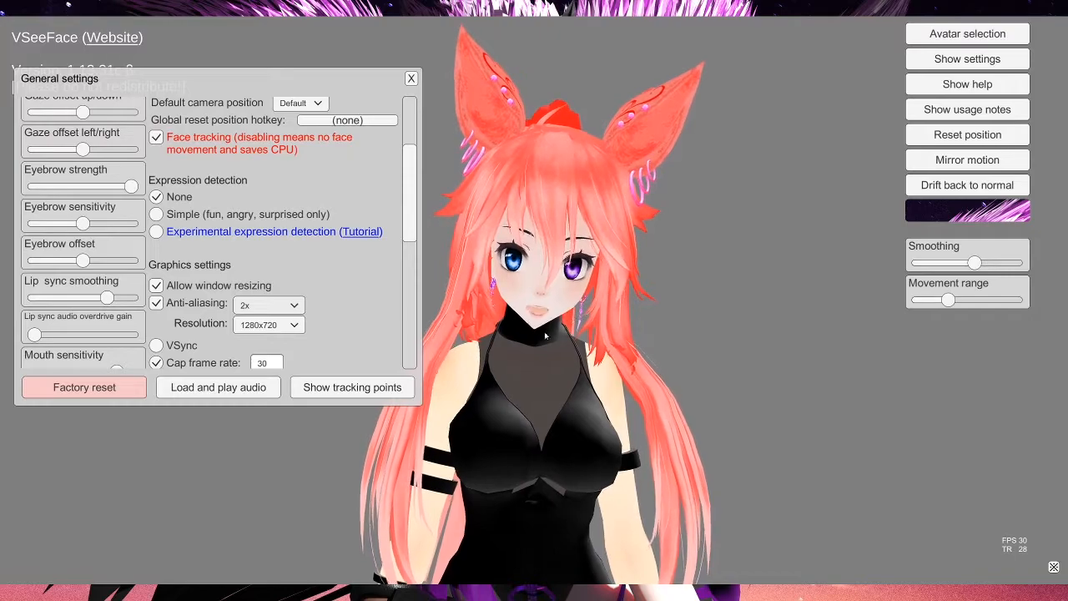
click(260, 307)
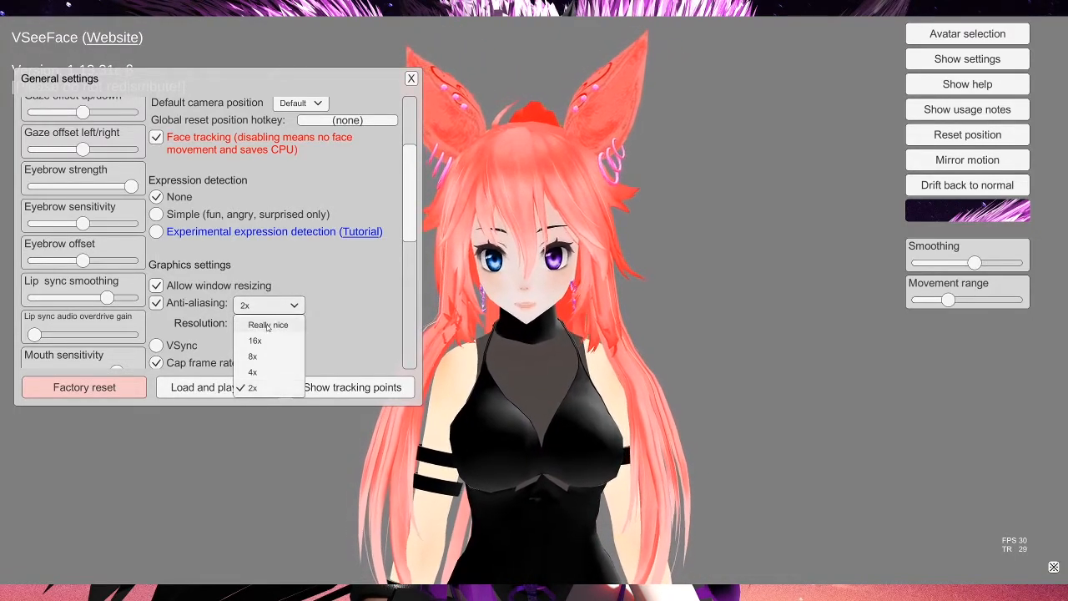
click(267, 324)
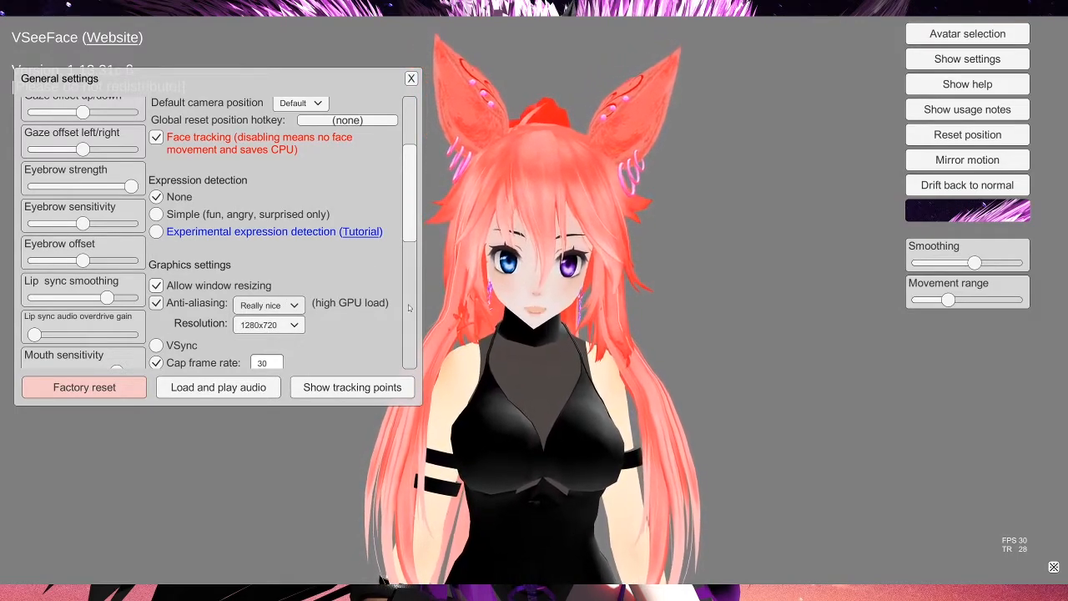
click(269, 303)
click(260, 340)
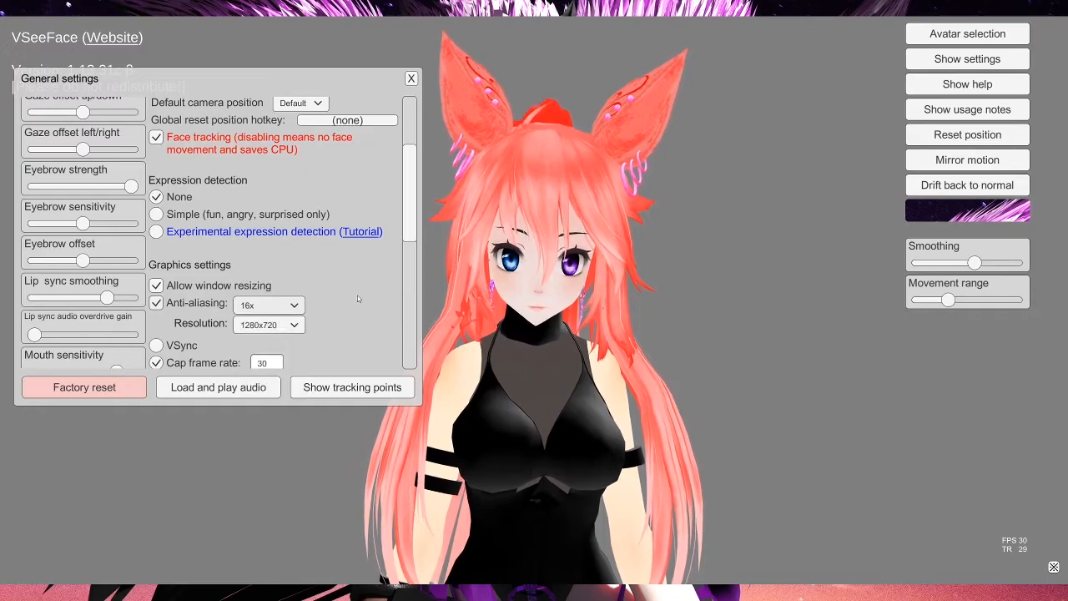
Step: Set the resolution to 1920x1080 and the frame rate cap to 30
click(267, 327)
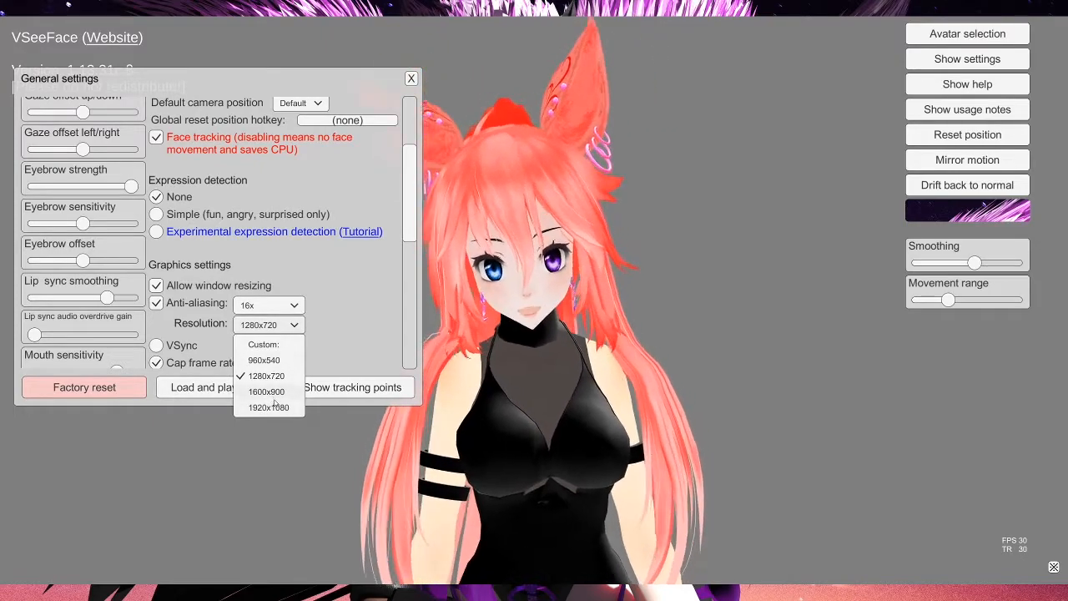
click(279, 408)
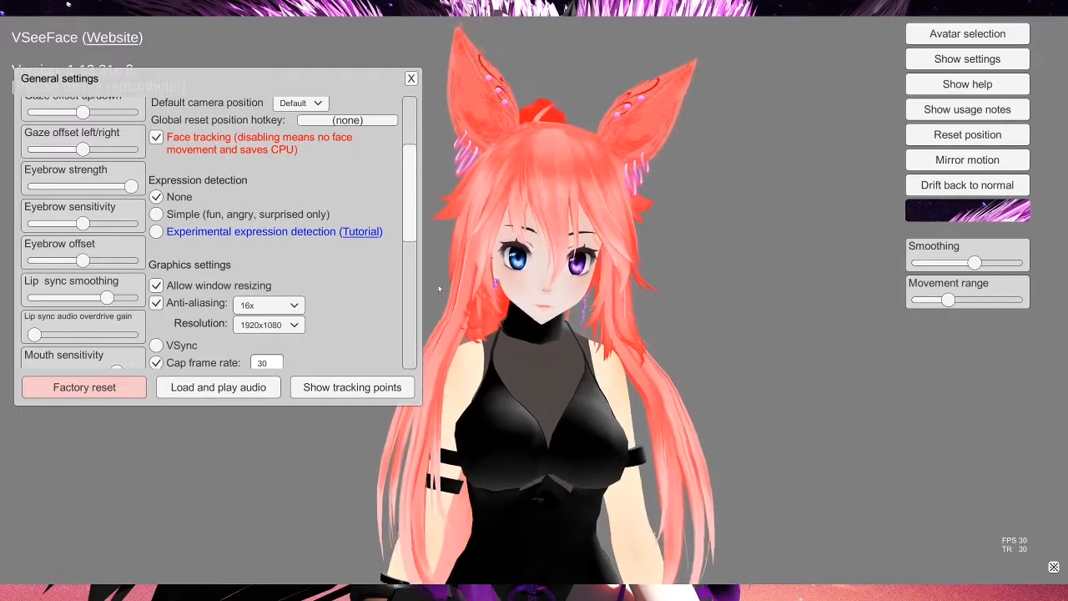
scroll(307, 317, down, 2)
click(266, 286)
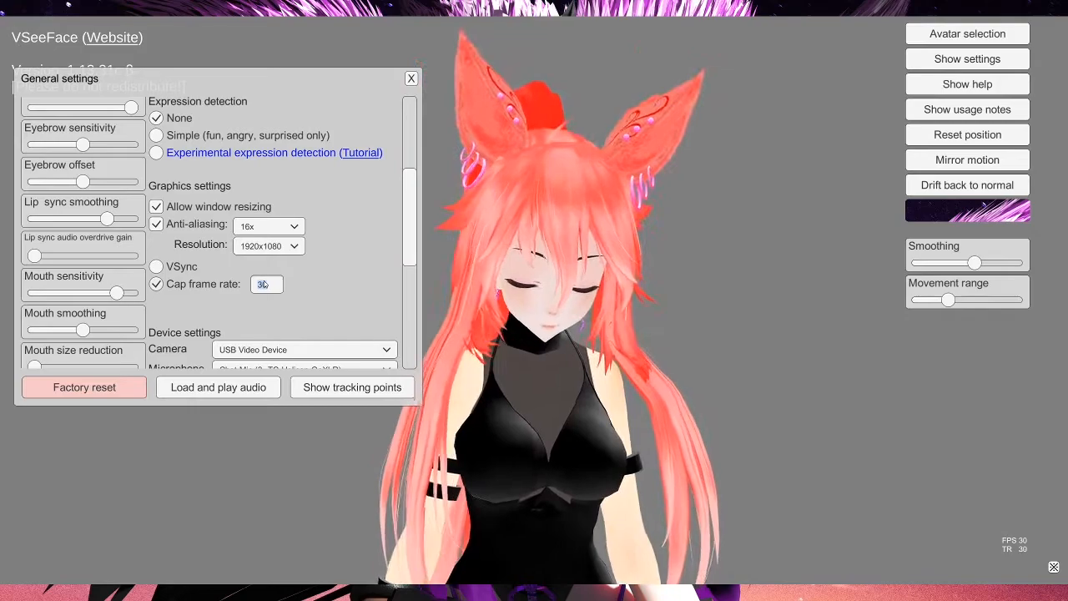
text(60)
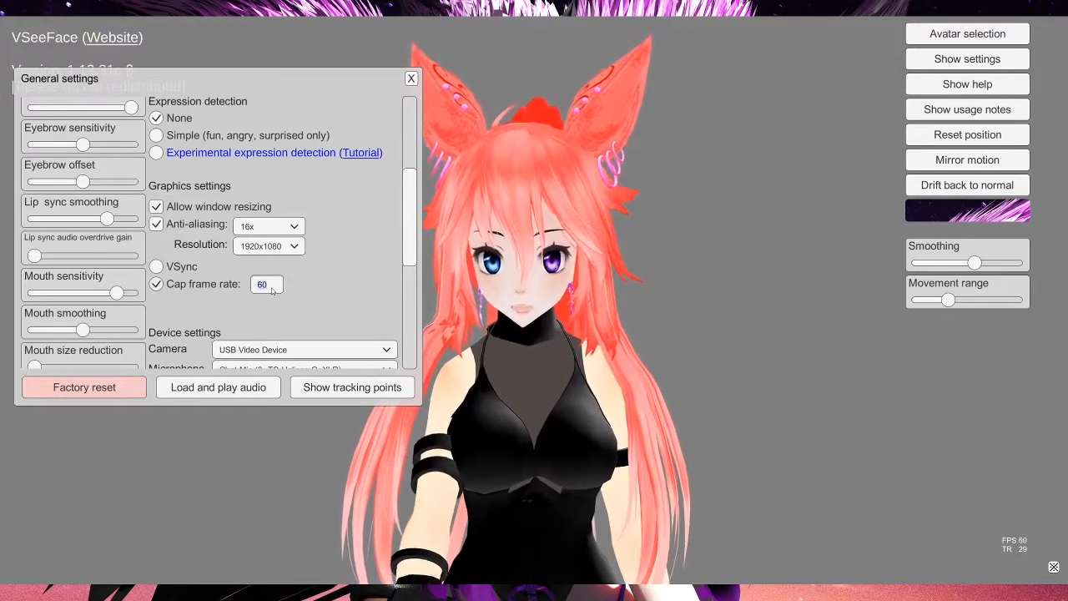
text(30)
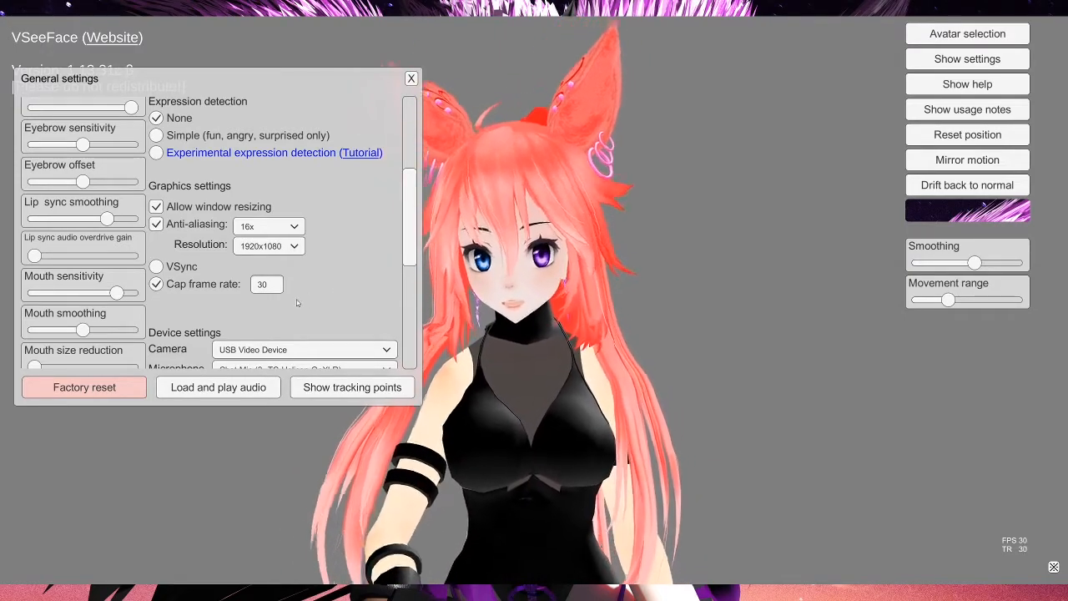
Step: Review the remaining general settings sliders and options, then close the settings window
scroll(313, 313, down, 3)
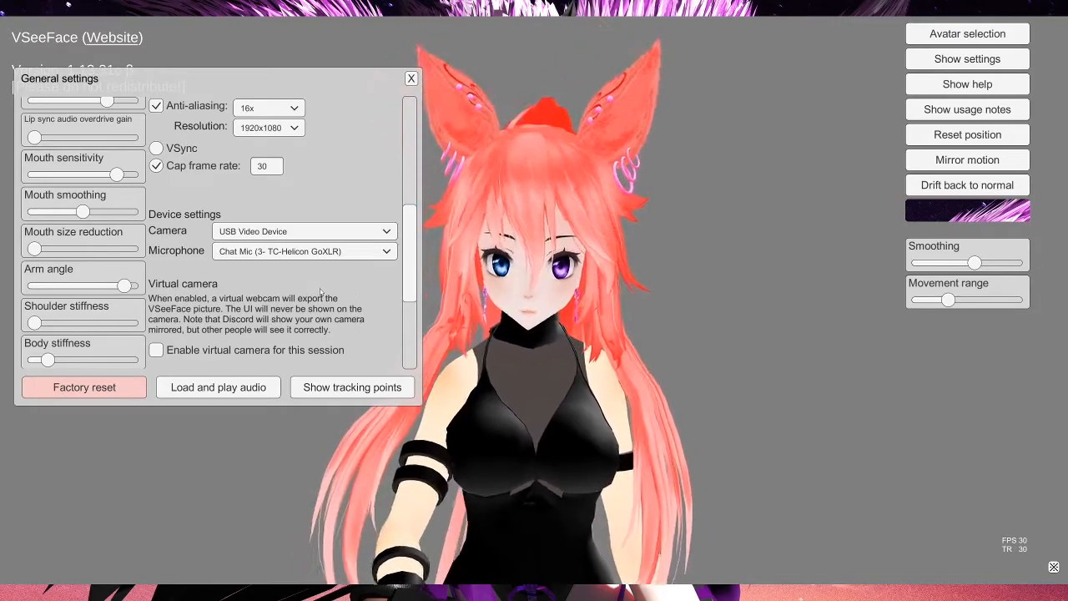
scroll(317, 292, down, 3)
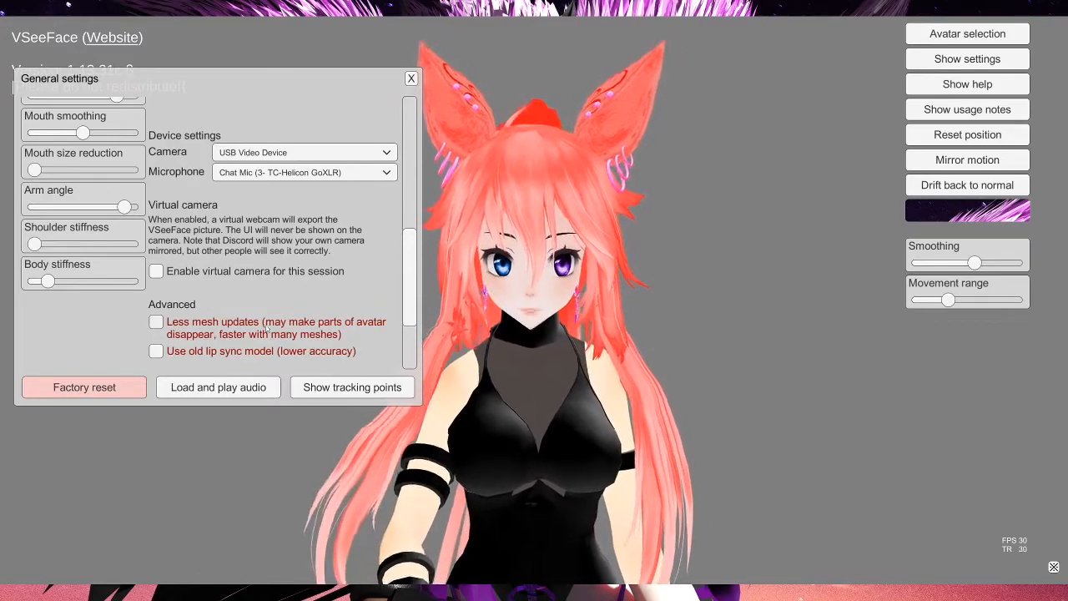
scroll(275, 328, up, 1)
scroll(109, 309, up, 8)
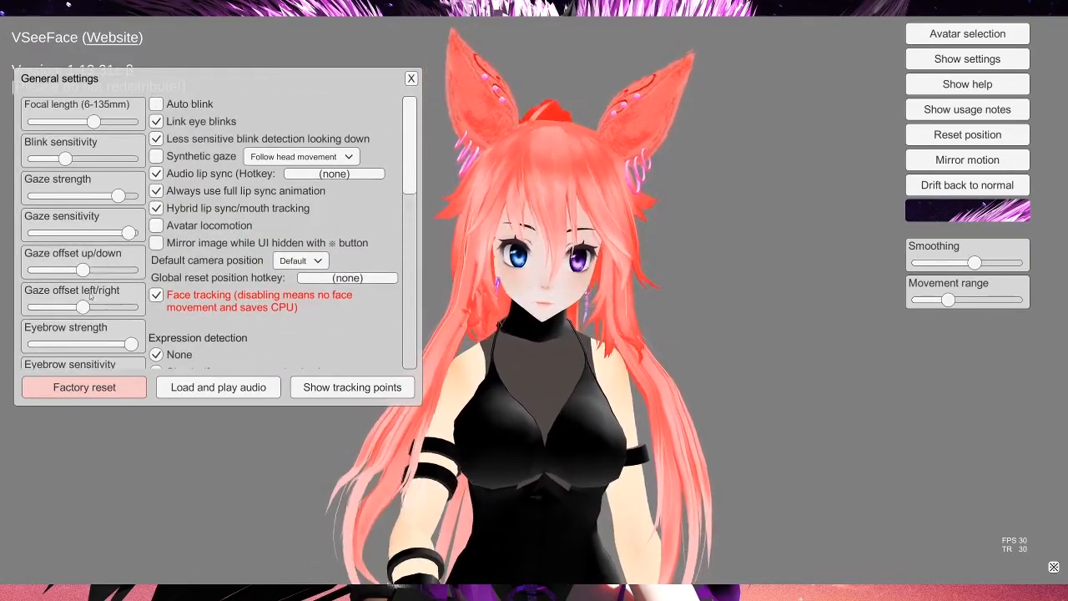
scroll(58, 292, down, 3)
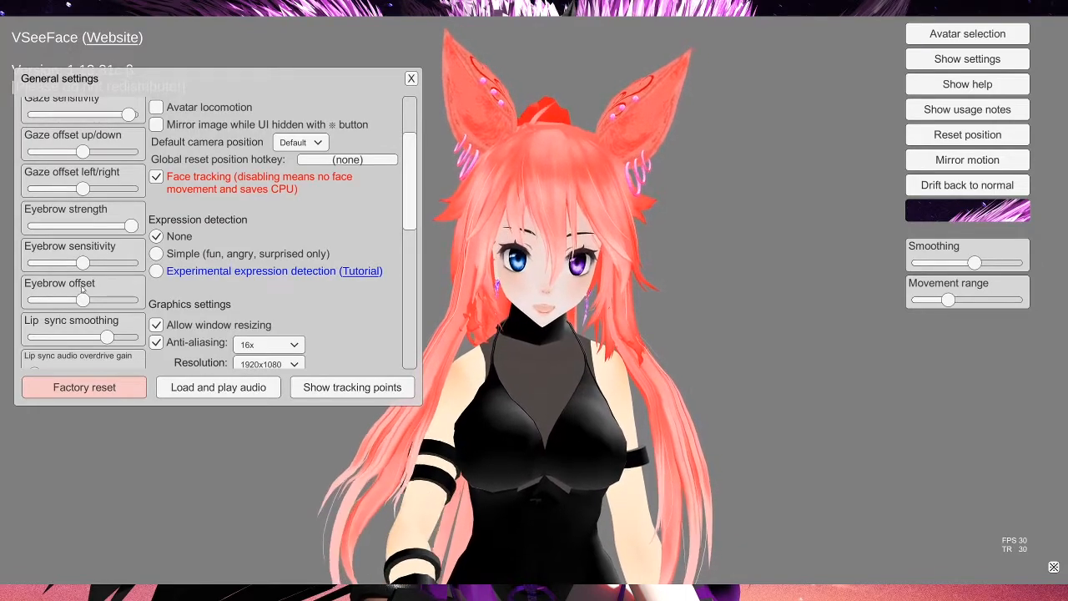
scroll(82, 316, down, 1)
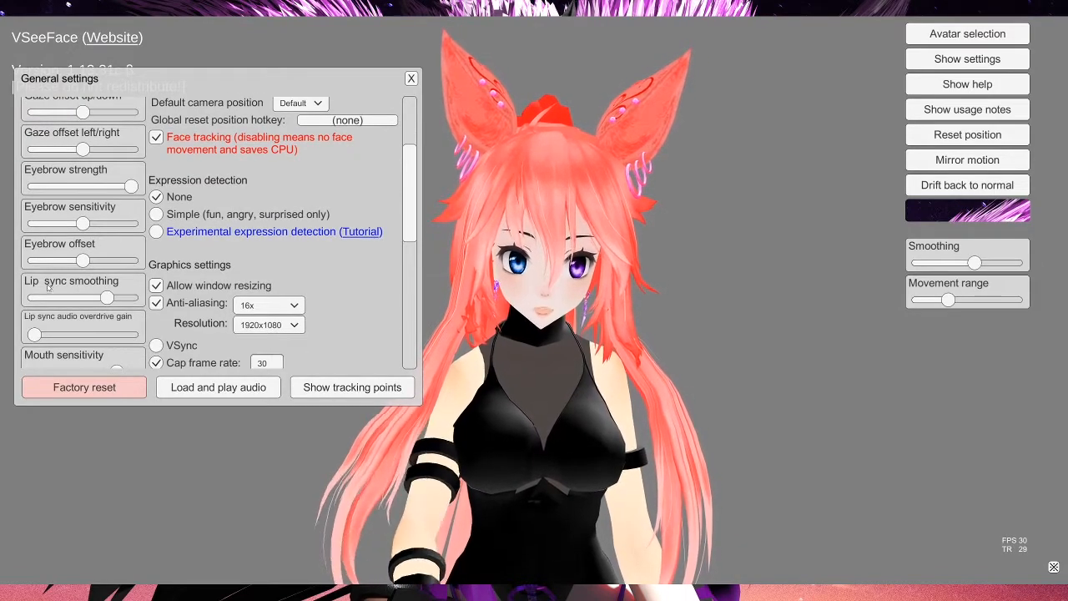
scroll(45, 324, down, 2)
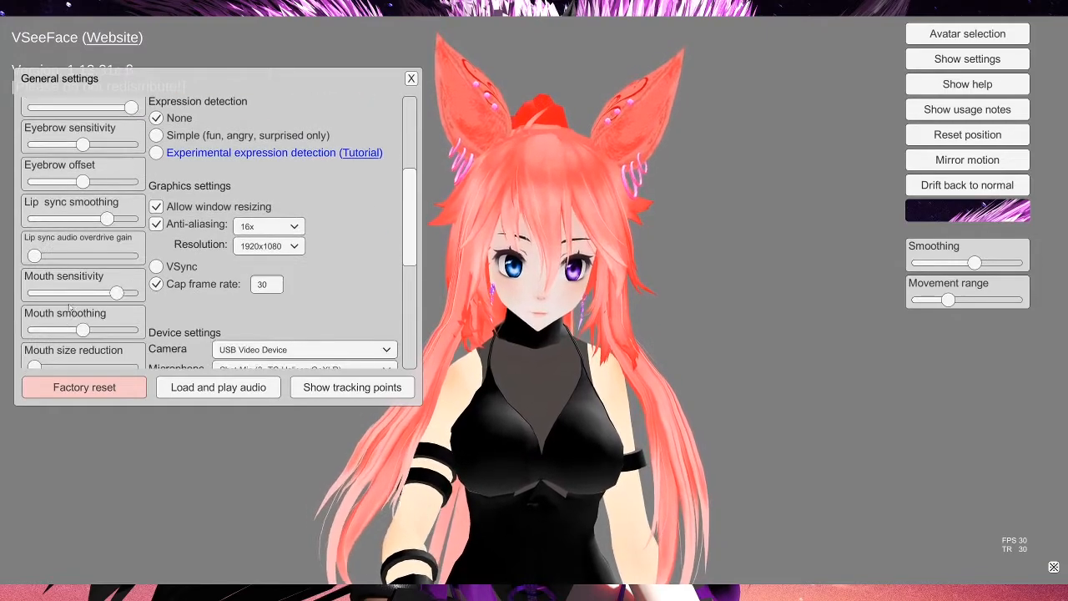
scroll(71, 290, down, 1)
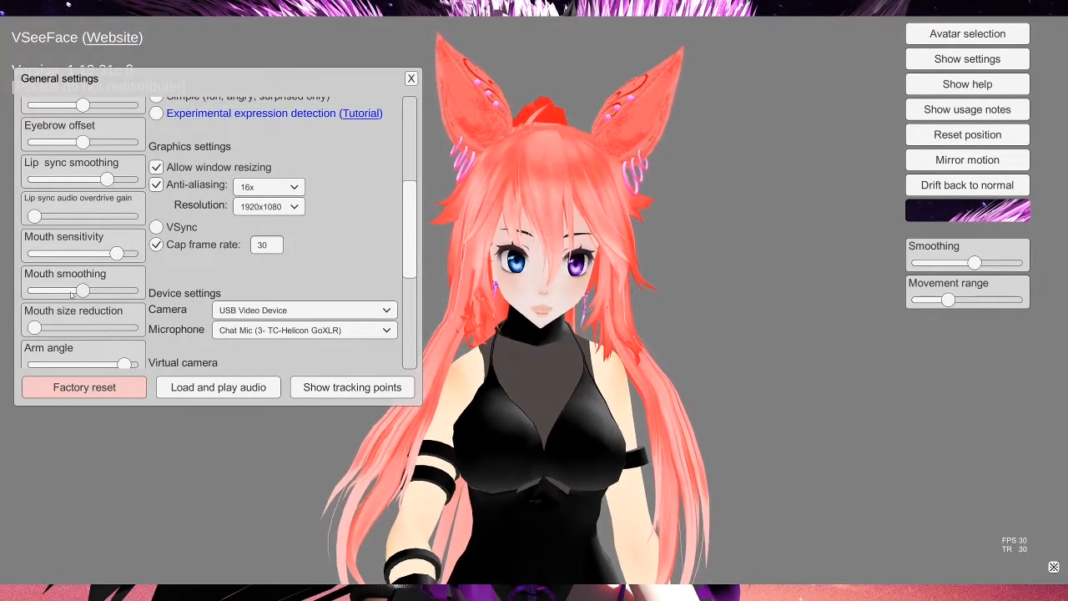
scroll(85, 262, down, 3)
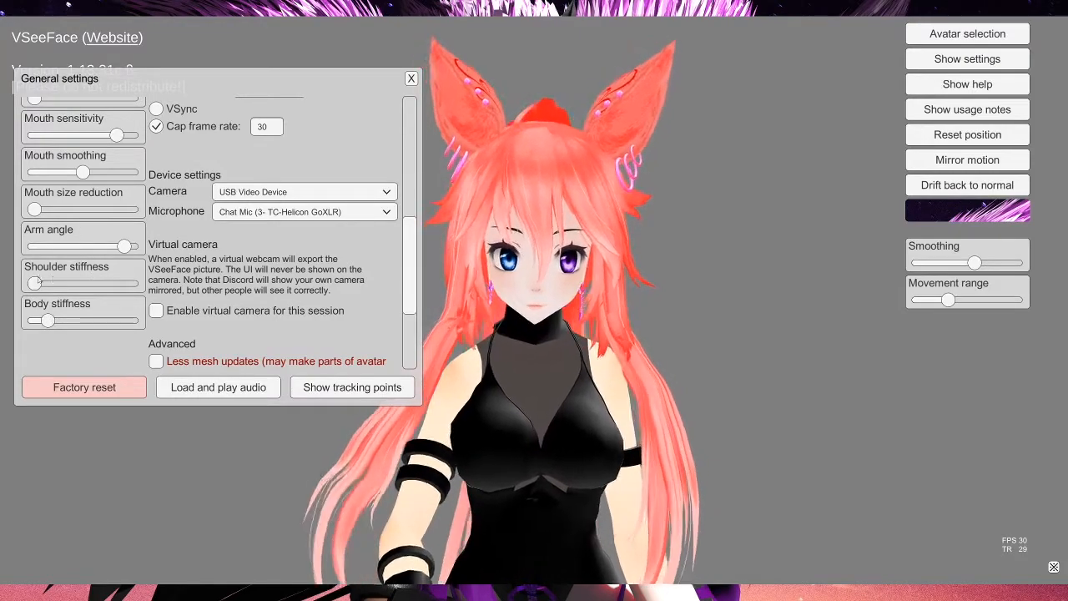
mouse_move(129, 248)
mouse_down()
mouse_move(32, 250)
mouse_move(134, 251)
mouse_move(45, 253)
mouse_move(127, 243)
mouse_up()
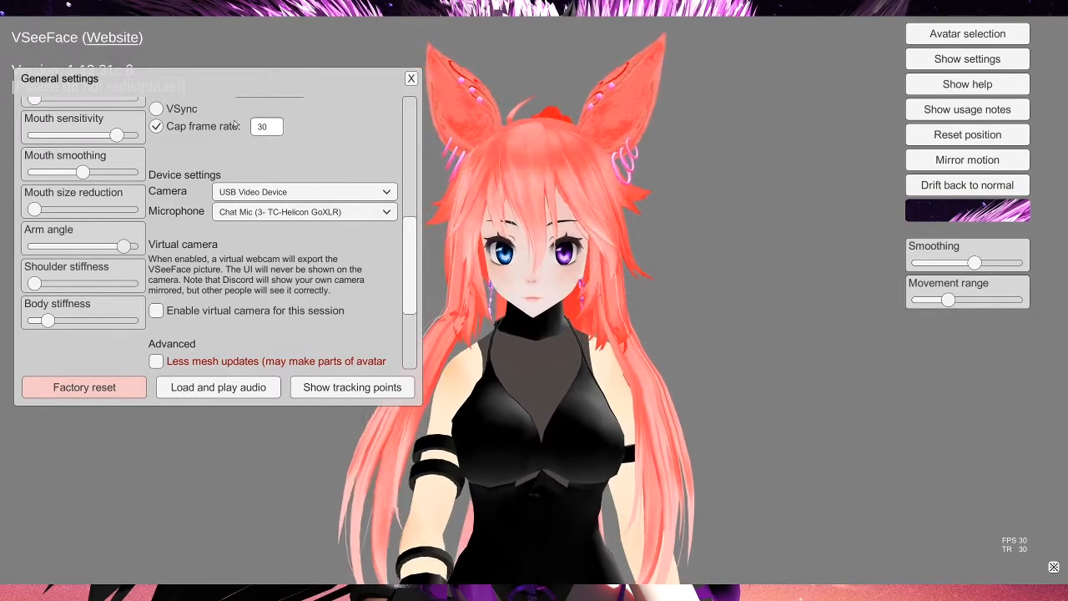
scroll(207, 225, up, 10)
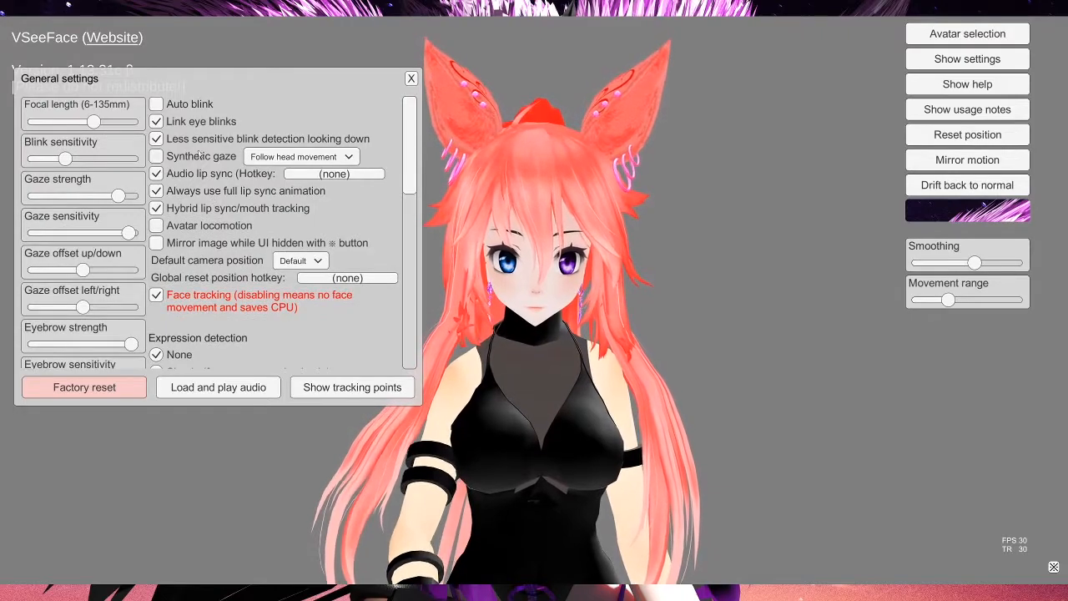
click(412, 79)
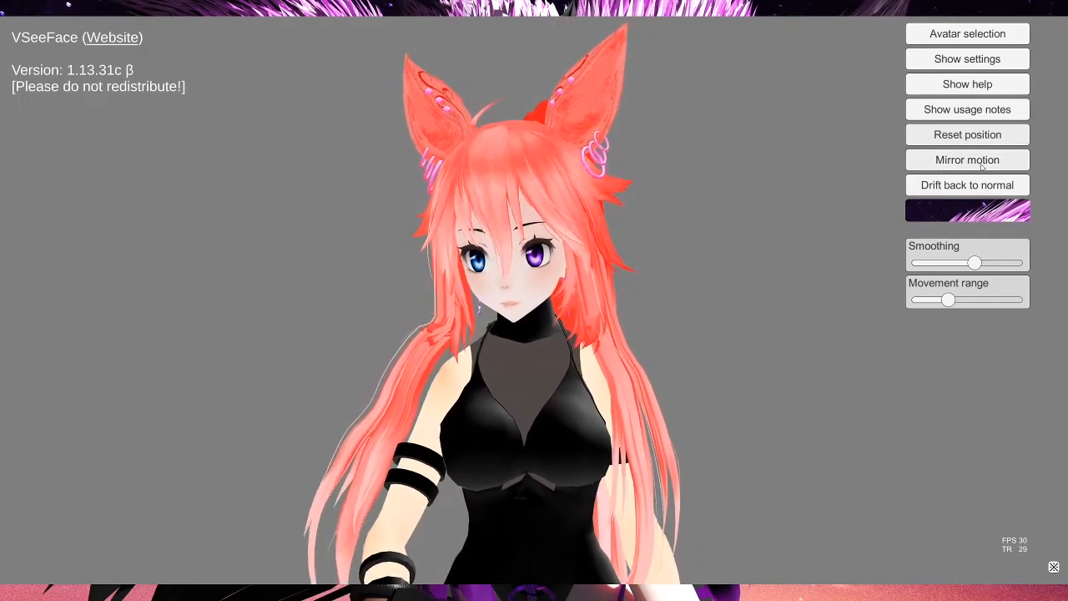
Step: Set the movement range slider to its maximum
click(981, 167)
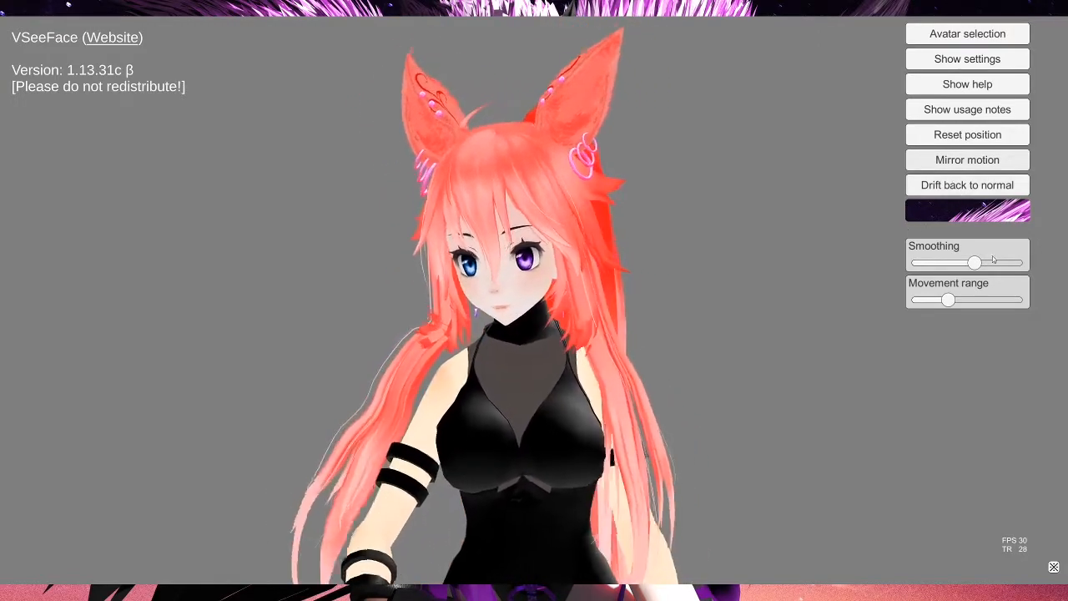
drag(949, 300, 1015, 300)
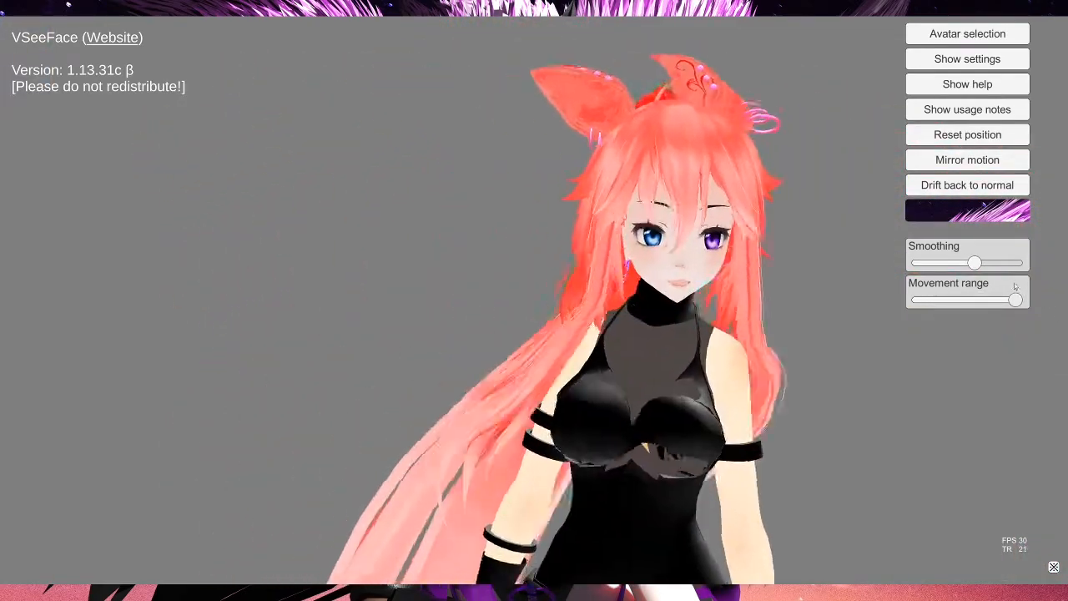
drag(1015, 299, 918, 299)
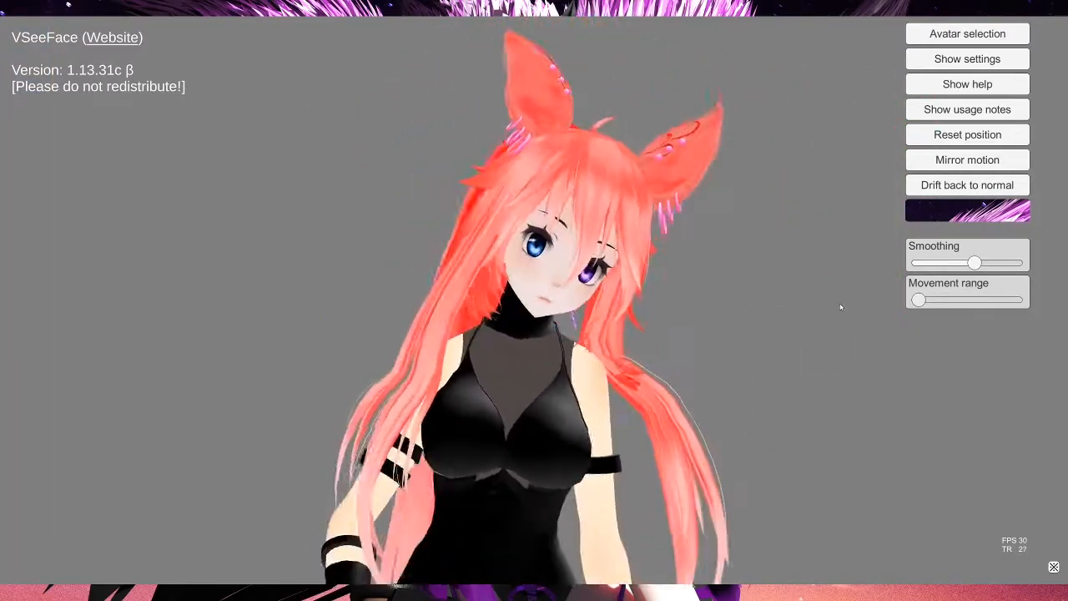
drag(918, 300, 945, 305)
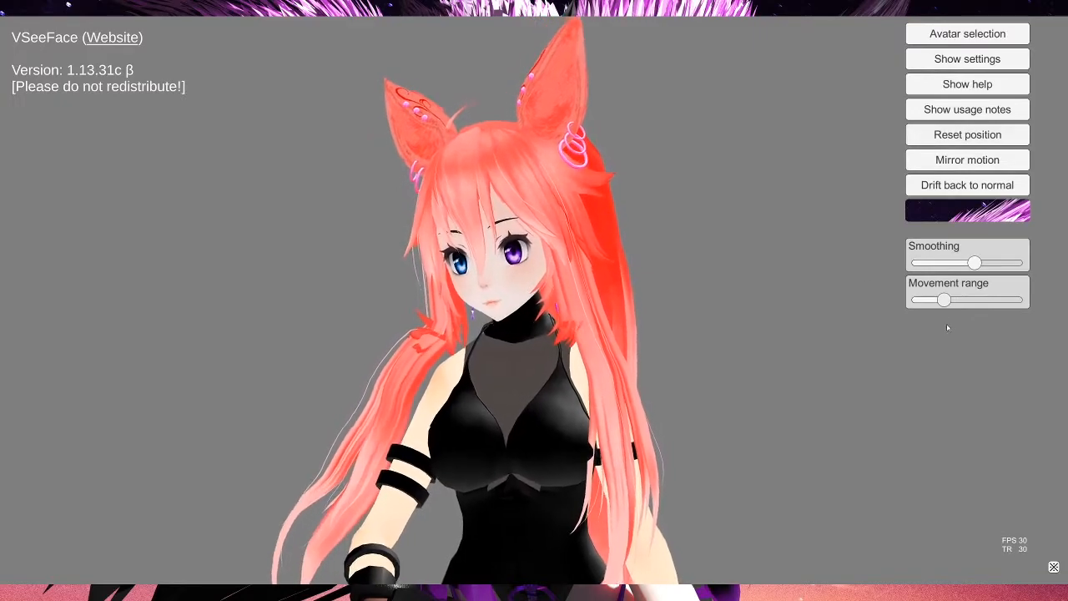
drag(943, 301, 1016, 300)
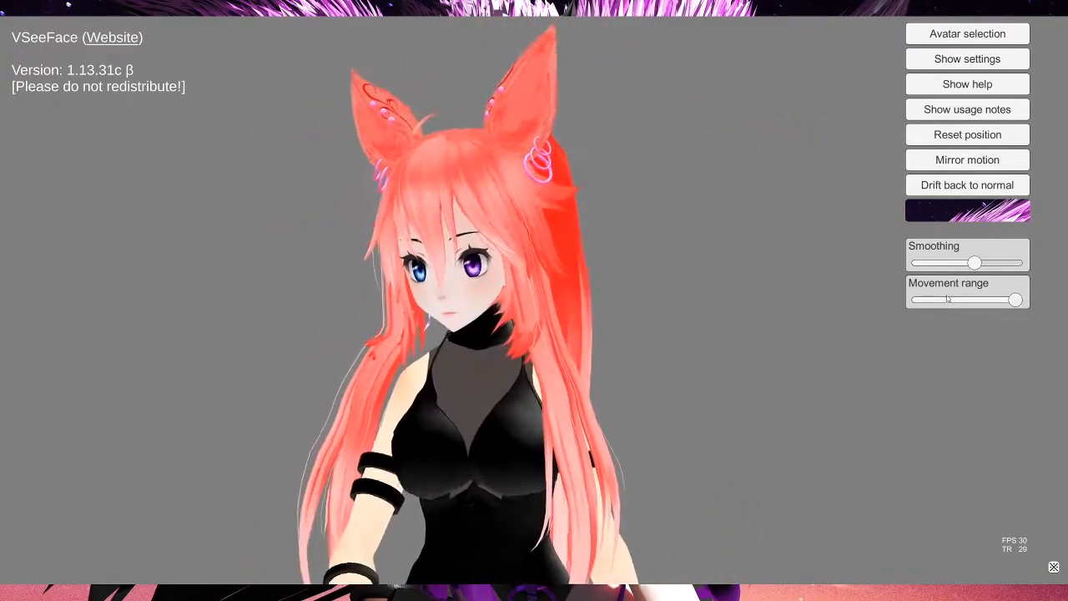
Step: Lower the movement range slider to near its minimum
drag(1016, 300, 942, 301)
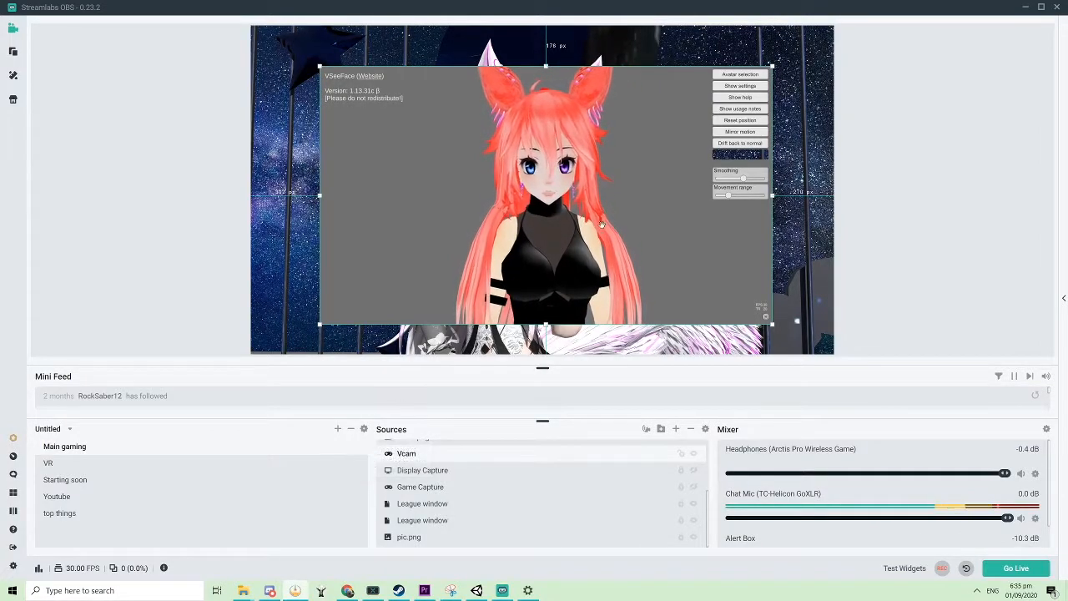
Step: Nudge the VSeeFace game capture slightly up and left in the scene preview
mouse_move(484, 186)
mouse_down()
mouse_move(547, 184)
mouse_move(467, 175)
mouse_up()
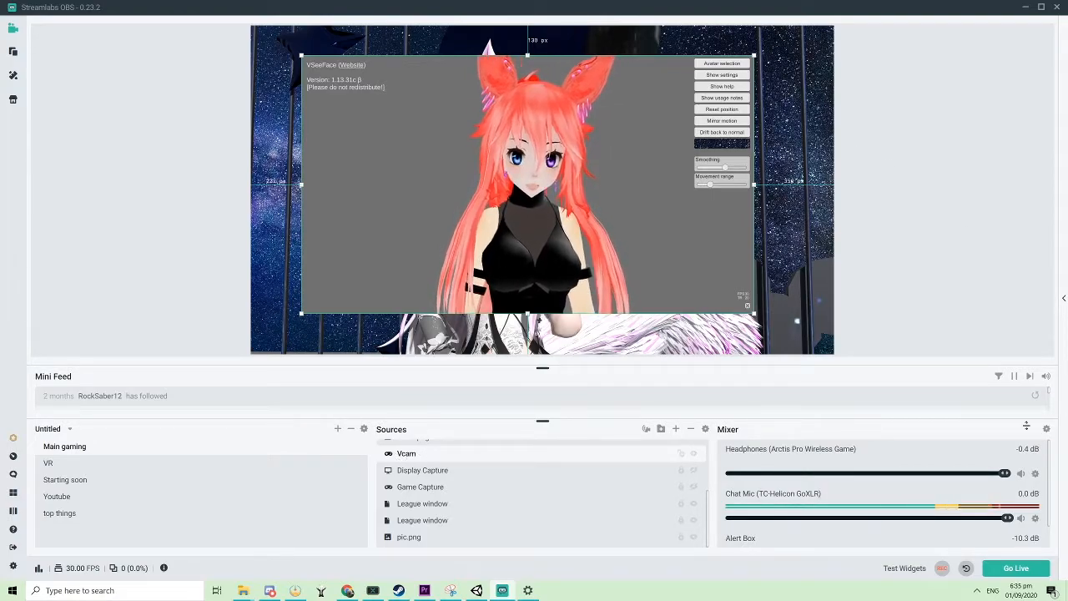
click(676, 429)
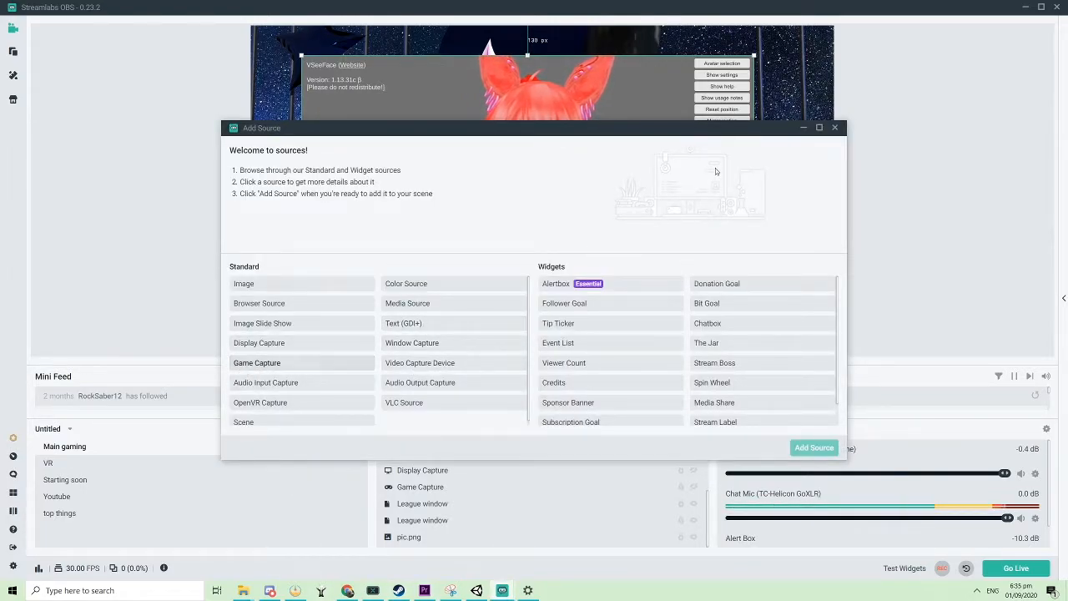
click(834, 127)
Step: Open the Game Capture source's properties and enable Allow Transparency
right_click(427, 486)
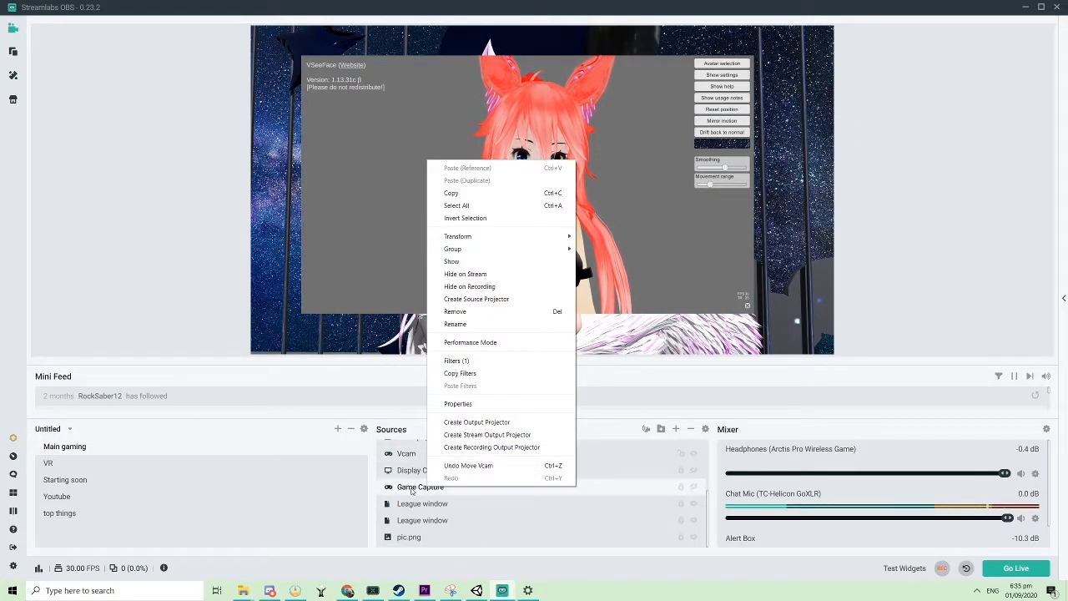
right_click(409, 455)
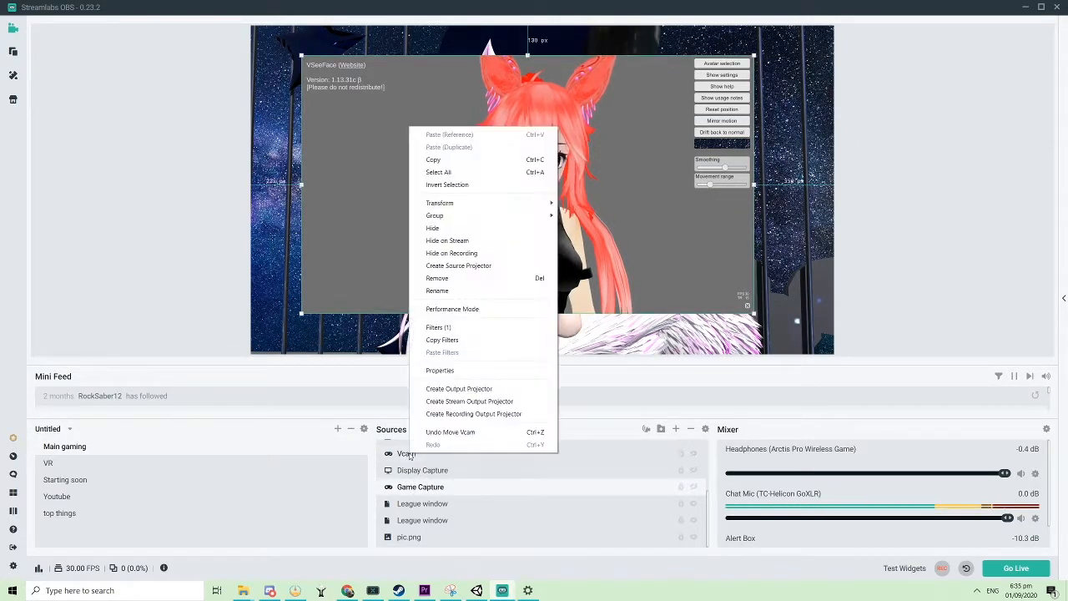
click(440, 370)
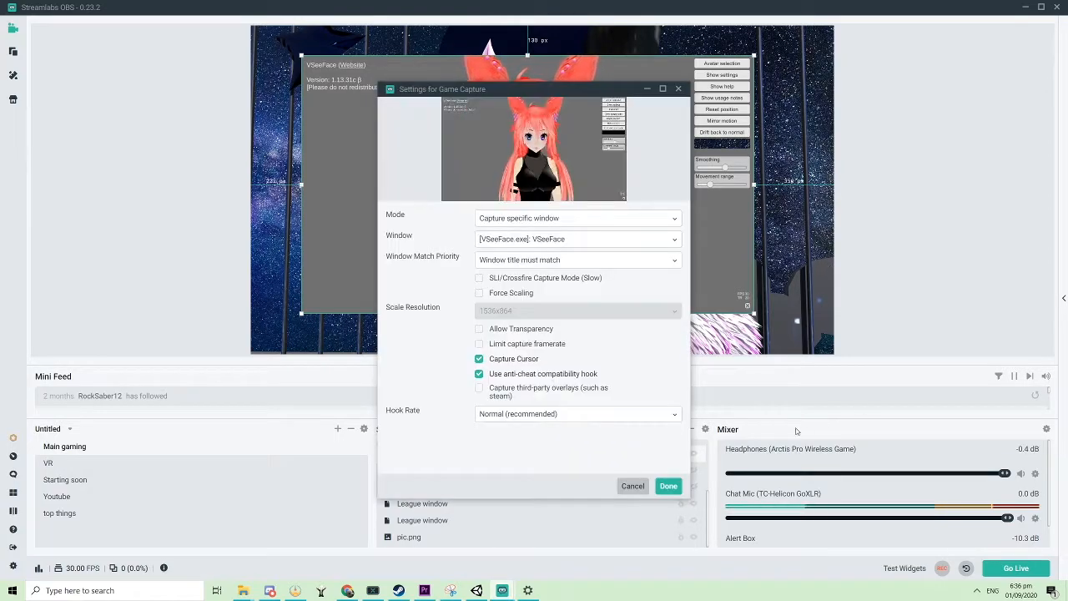
click(479, 331)
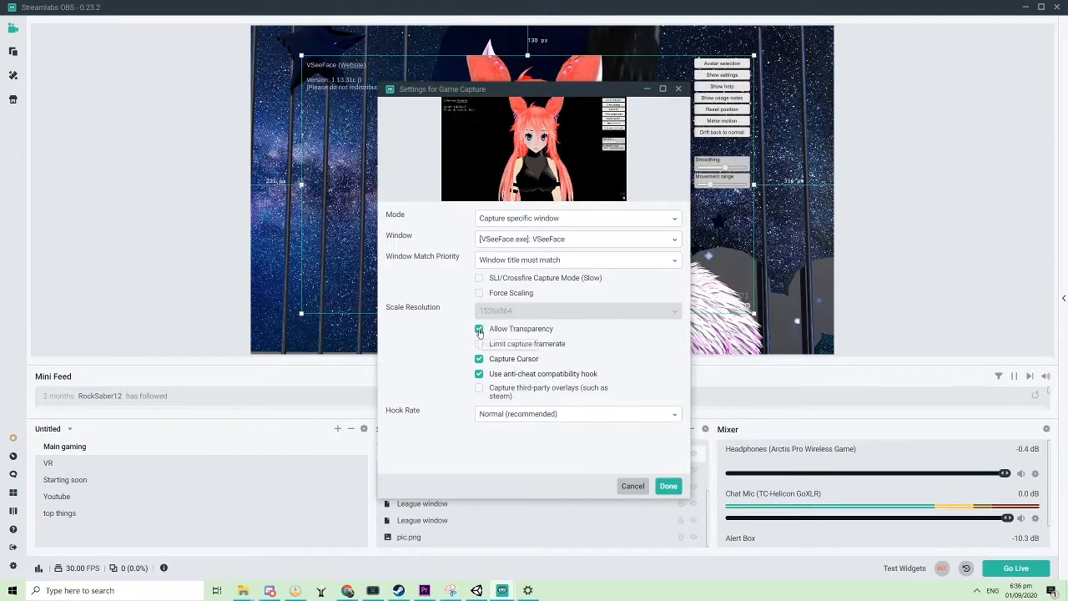
drag(520, 96, 854, 115)
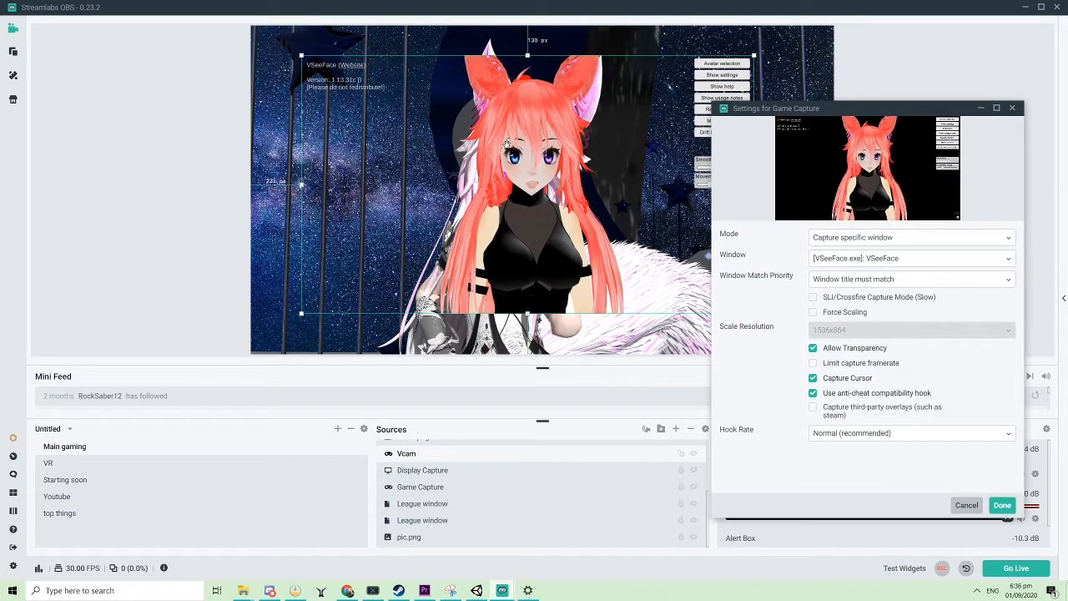
Step: Switch to VSeeFace and turn on its transparent background
click(476, 590)
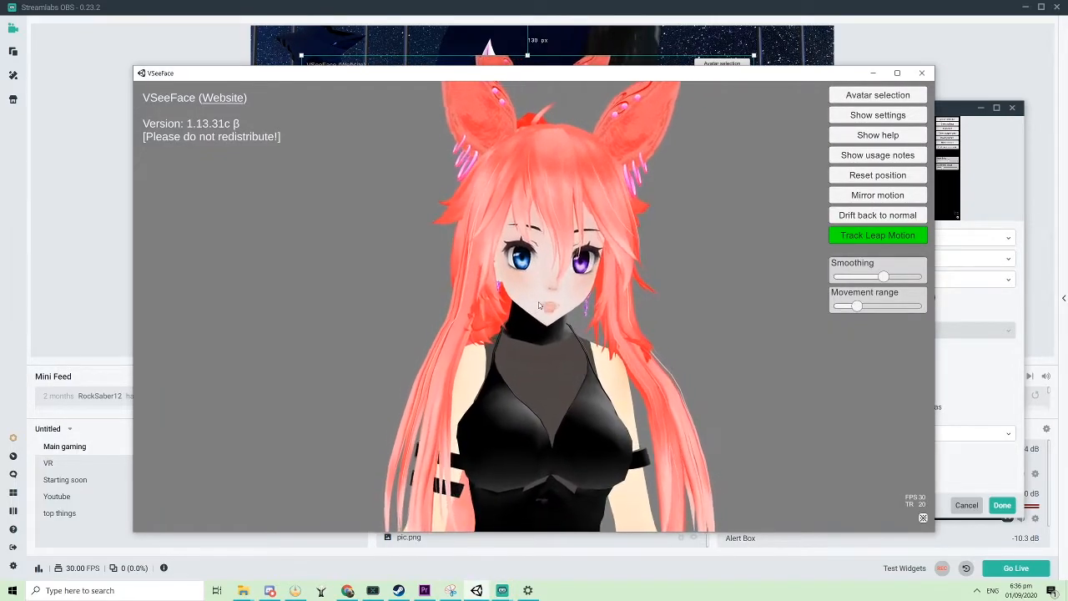
click(923, 519)
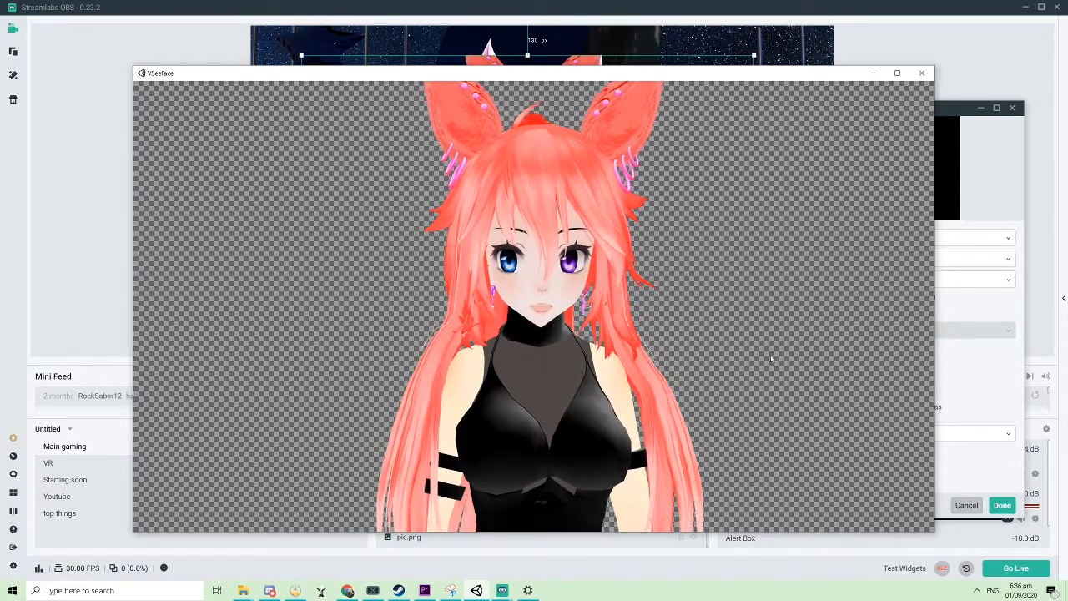
Step: Return to the streaming app and move the avatar capture right and down beside the background character
click(710, 43)
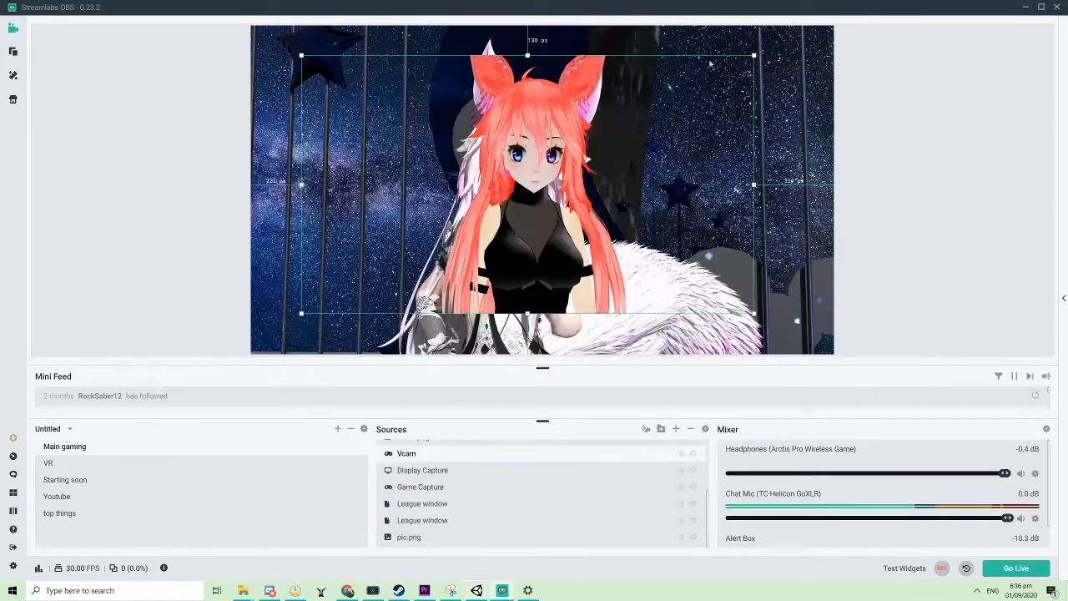
drag(493, 158, 598, 188)
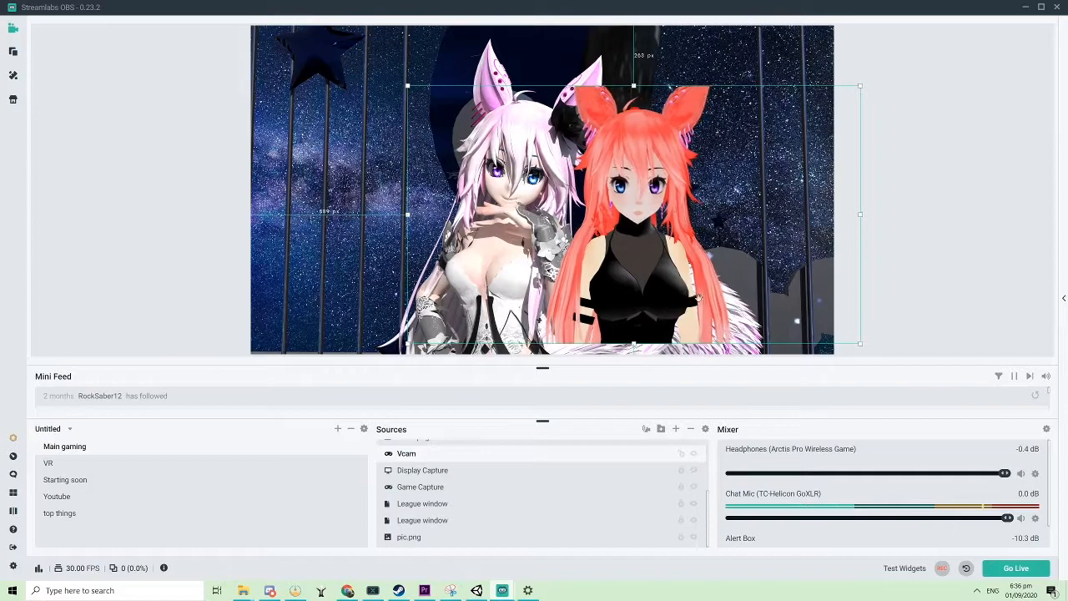